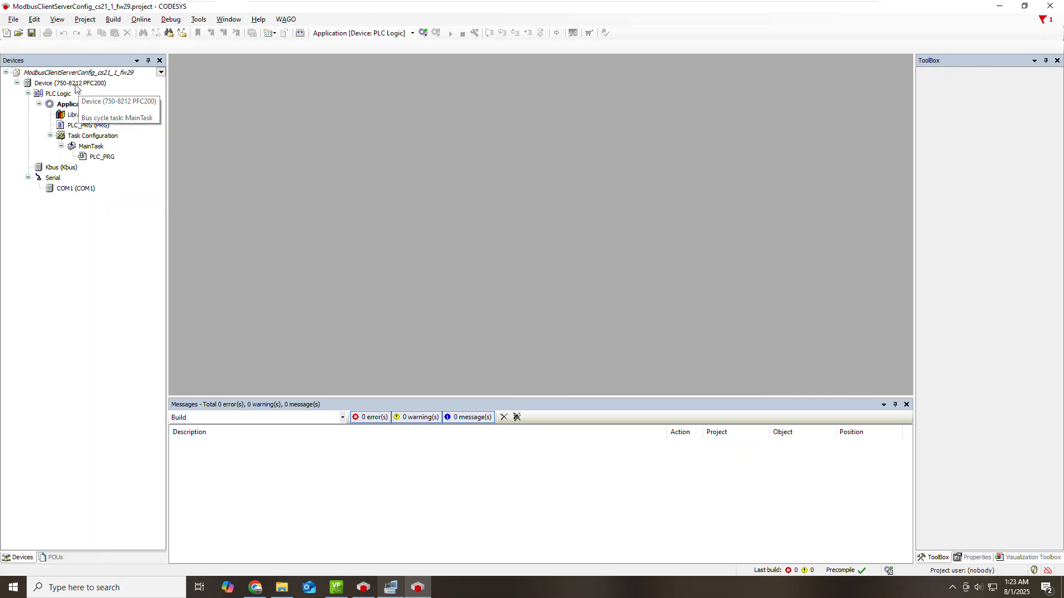
- Scan the network for controllers and set PFC200V3-5AE230-12 as the active path for the 750-8212 PFC200 device
left_click(81, 87)
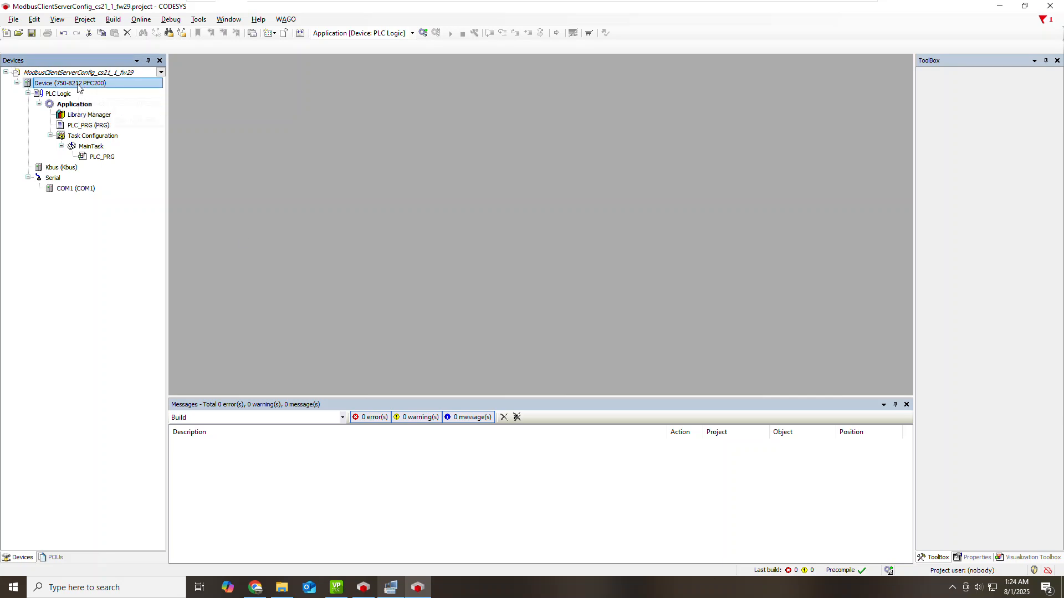
double_click(79, 84)
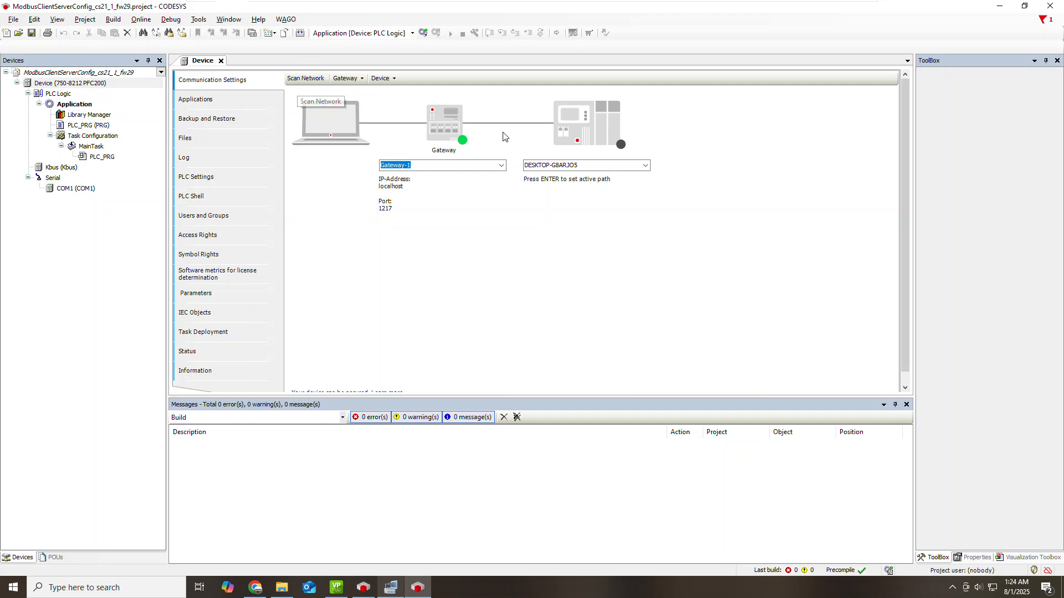
left_click(576, 166)
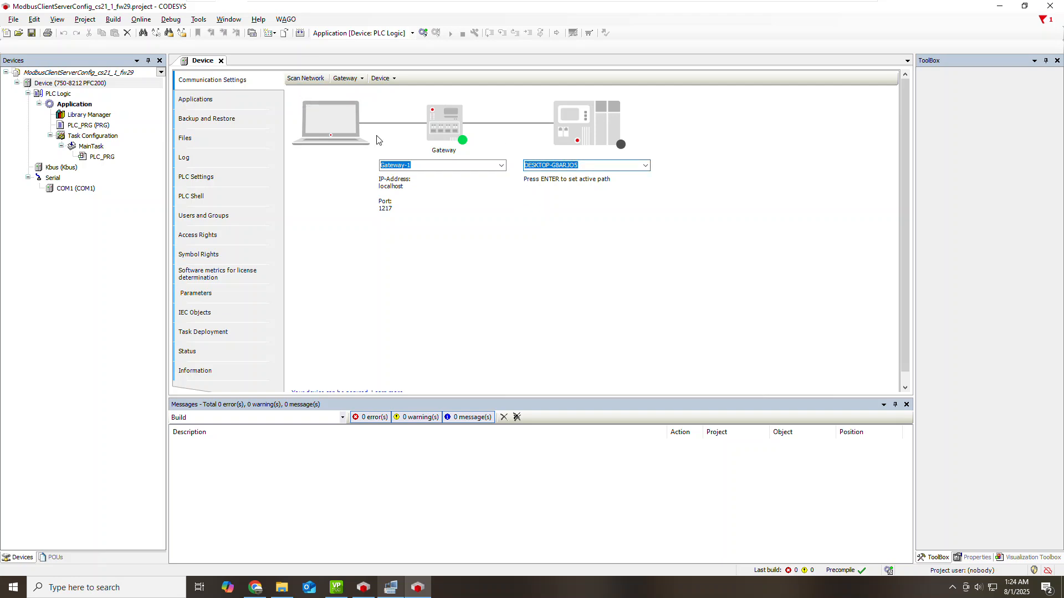
left_click(305, 79)
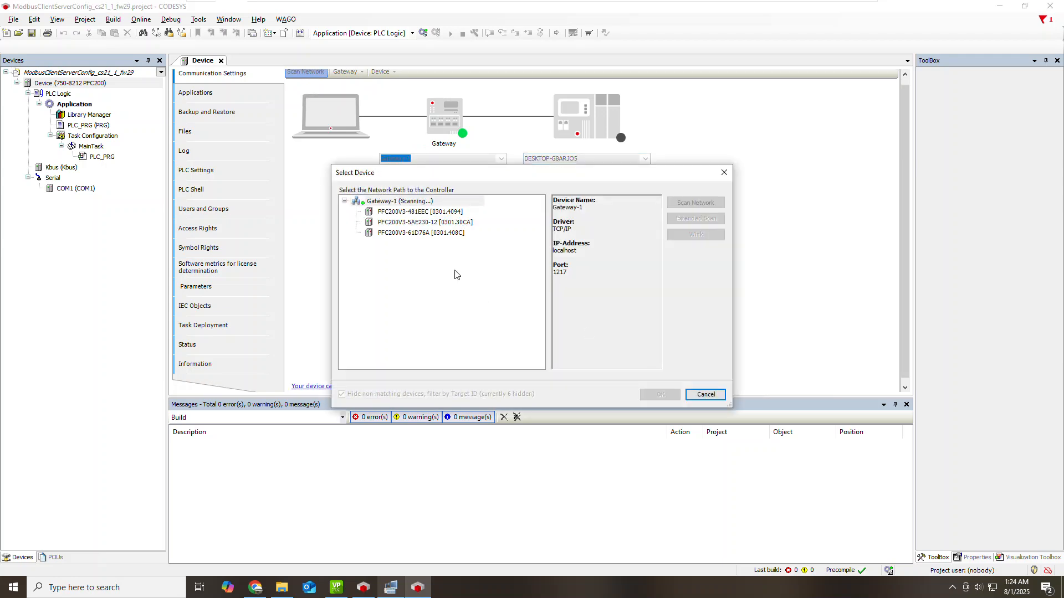
left_click(421, 222)
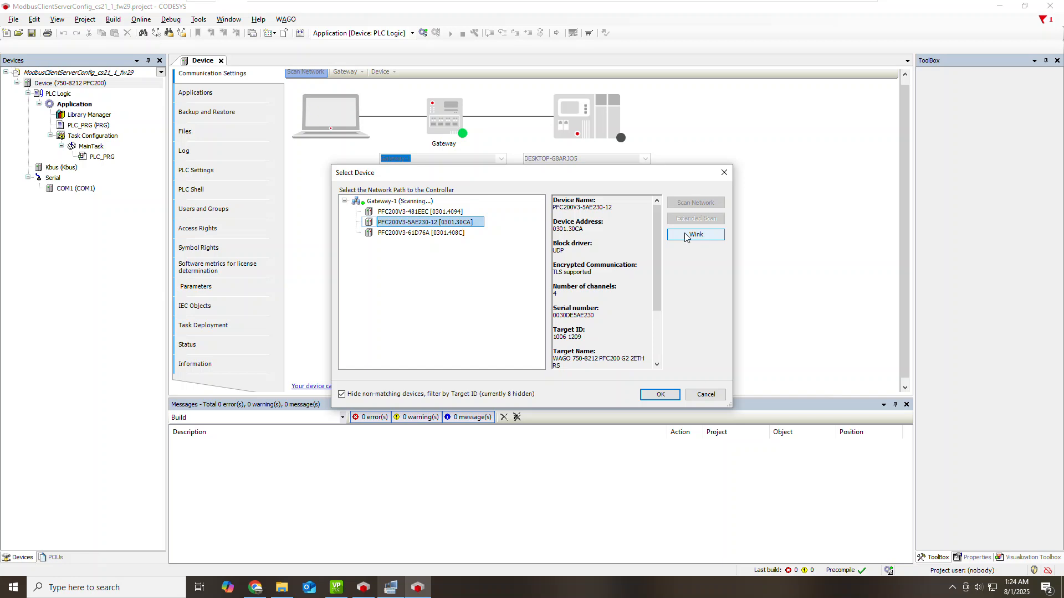
left_click(661, 395)
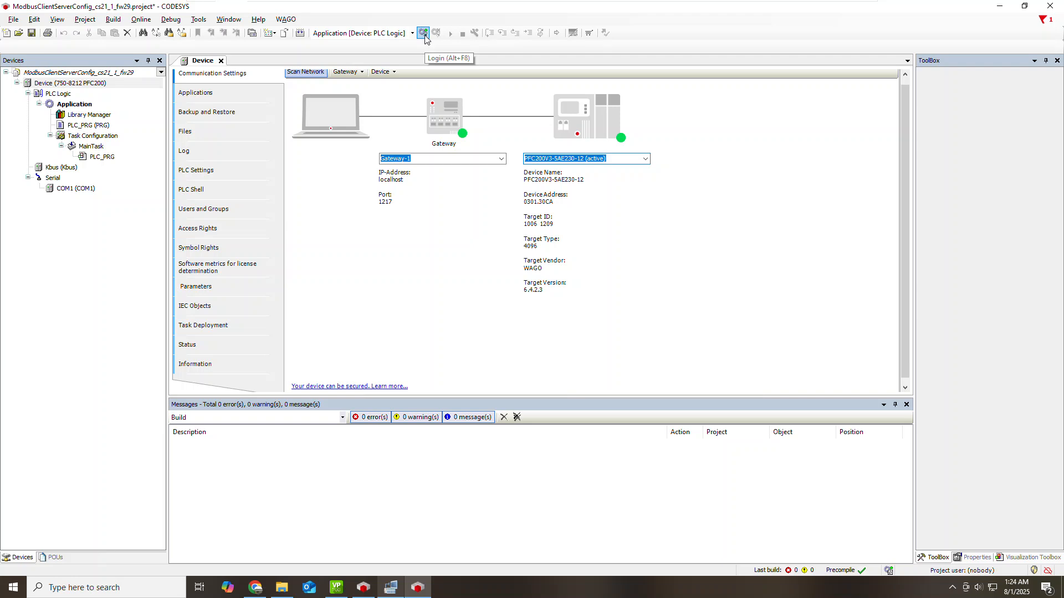
- Scan the Kbus for attached I/O modules and copy all scanned devices to the project
left_click(61, 168)
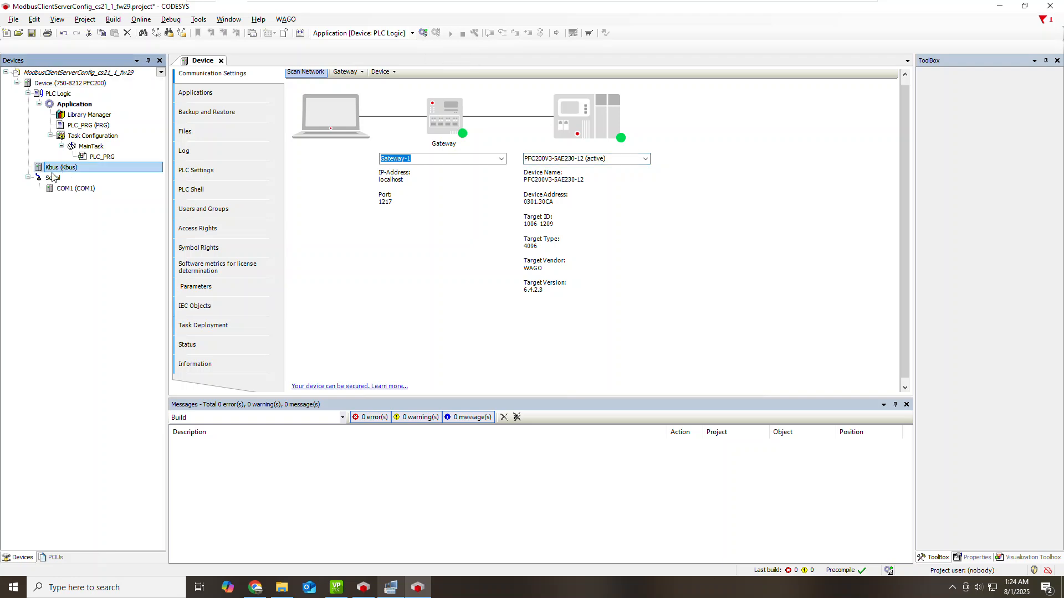
right_click(53, 171)
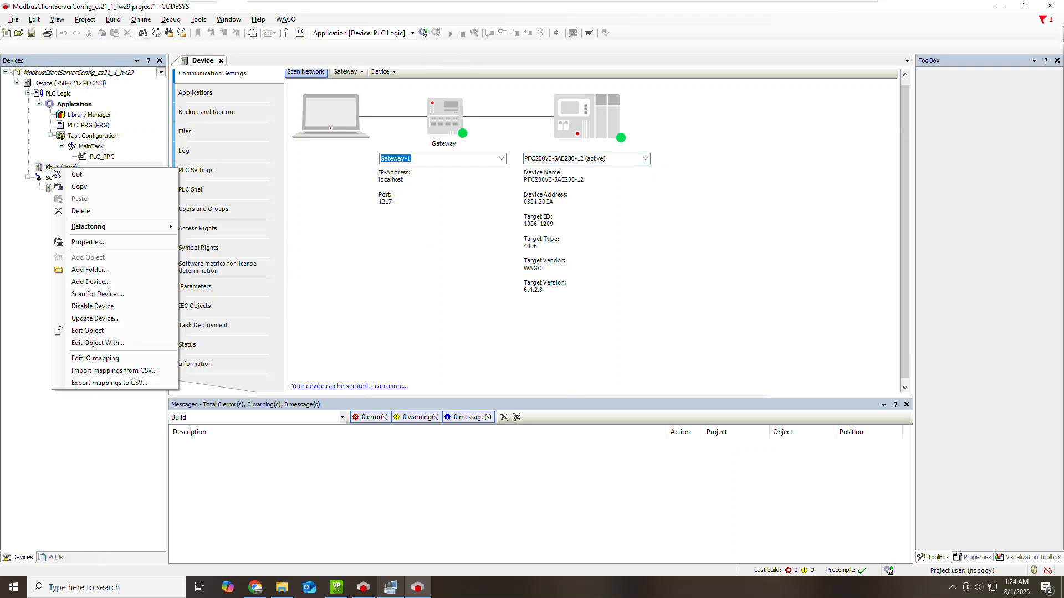
left_click(97, 295)
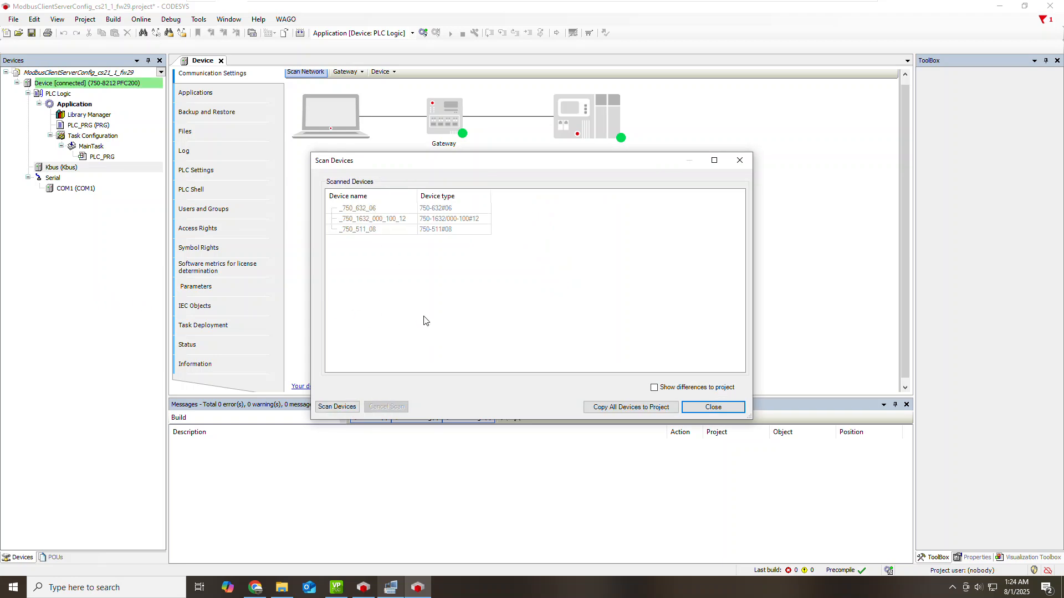
left_click(367, 209)
left_click(369, 219)
left_click(372, 228)
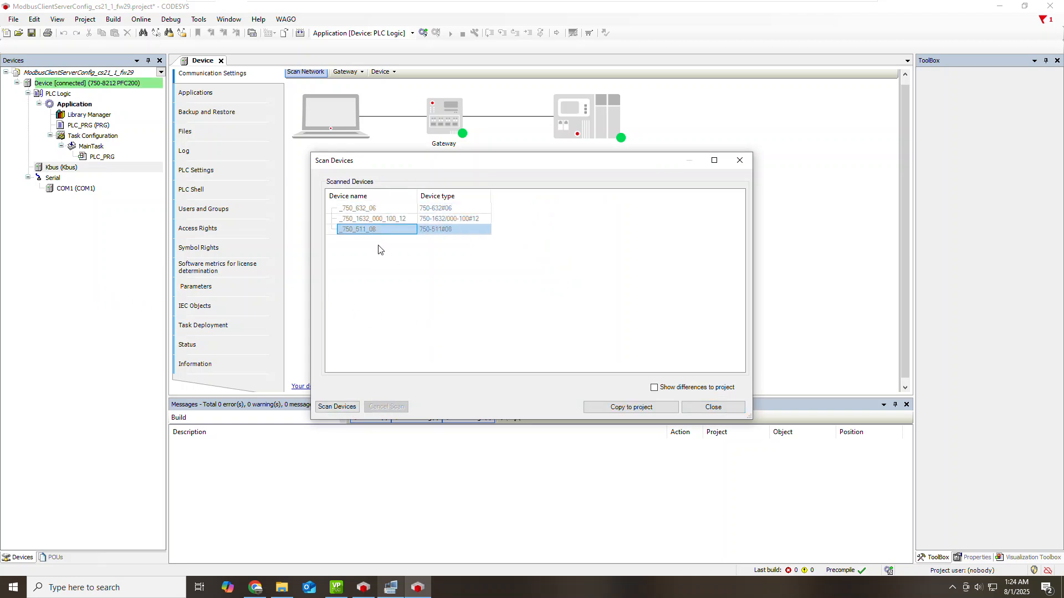
left_click(502, 258)
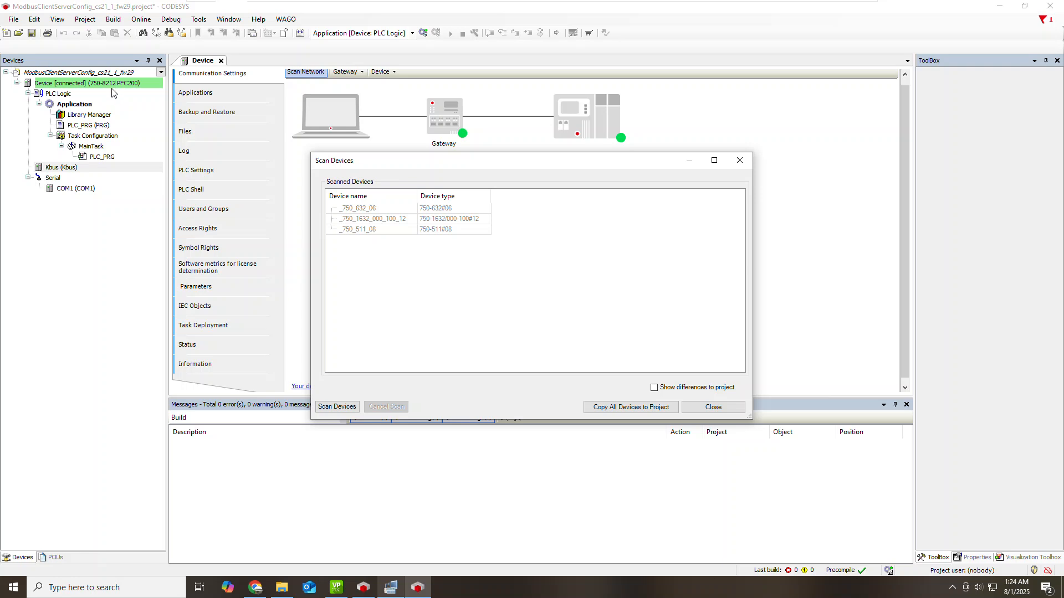
left_click(615, 407)
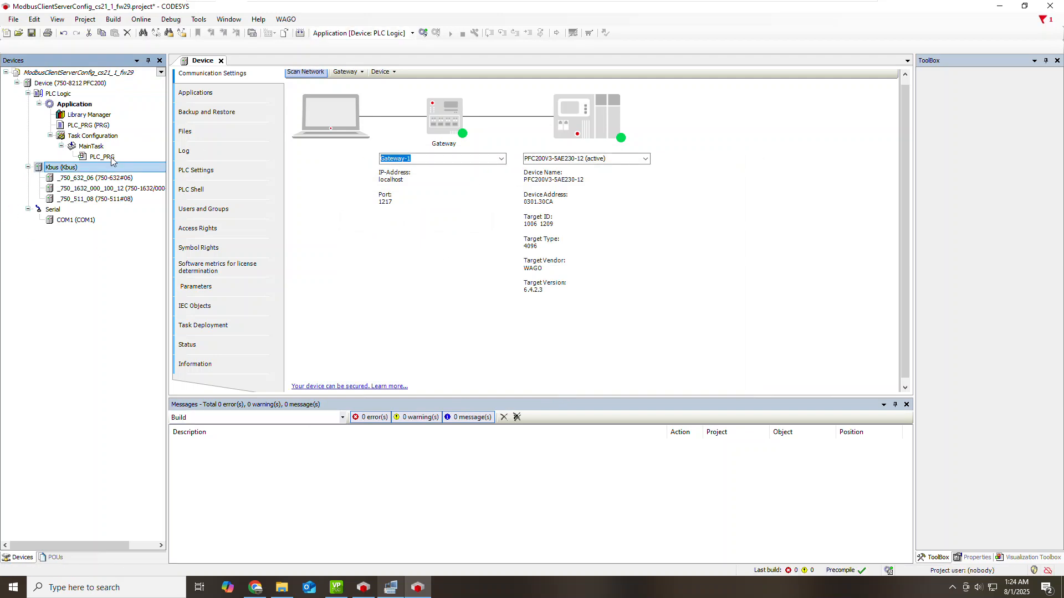
- Append an Ethernet adapter, version 4.2.0.0, to the 750-8212 PFC200 device
left_click(49, 84)
right_click(49, 84)
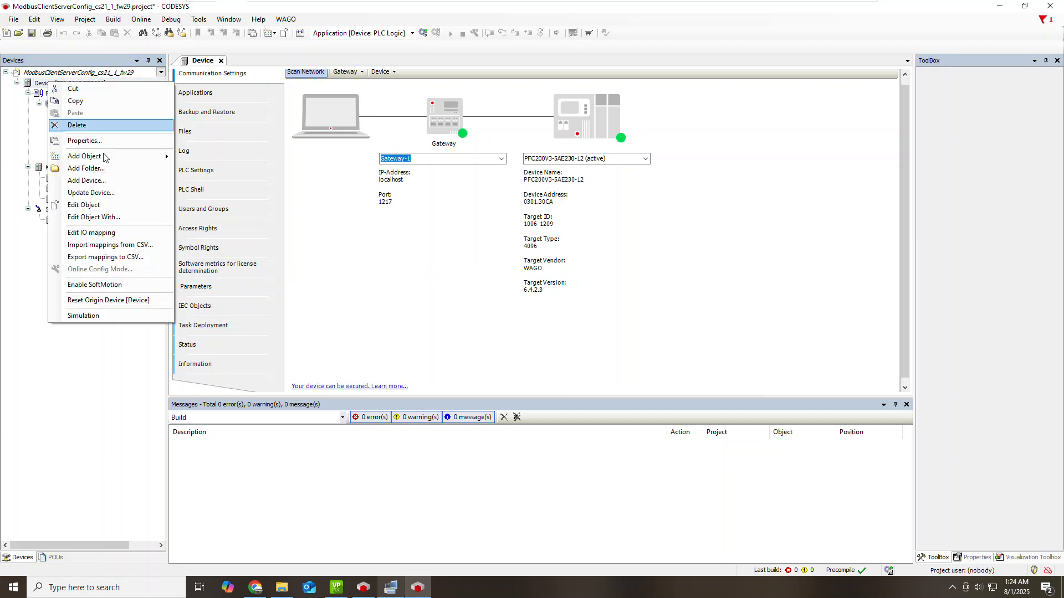
mouse_move(103, 161)
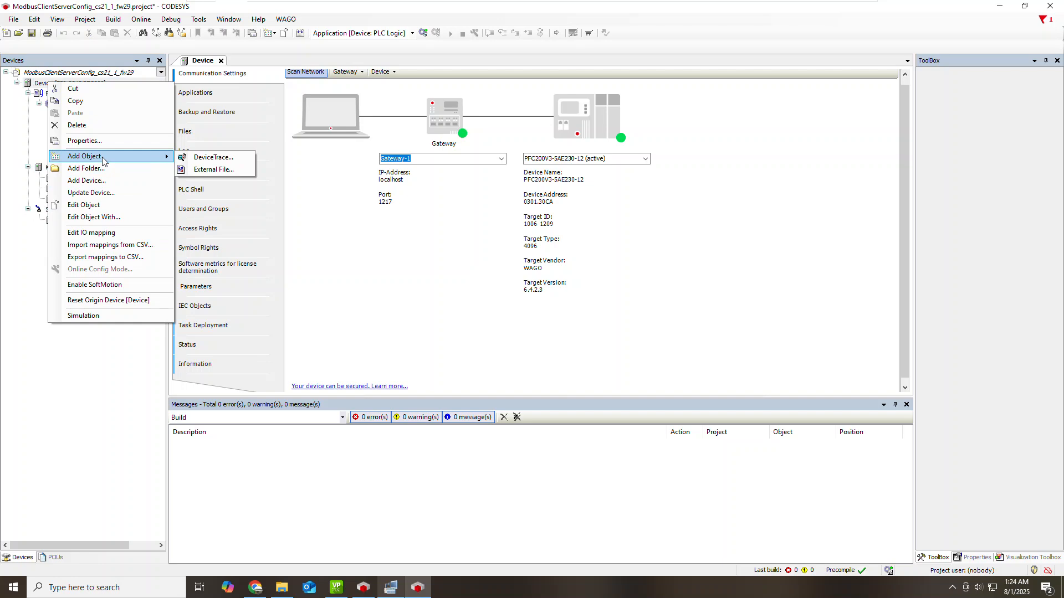
left_click(105, 180)
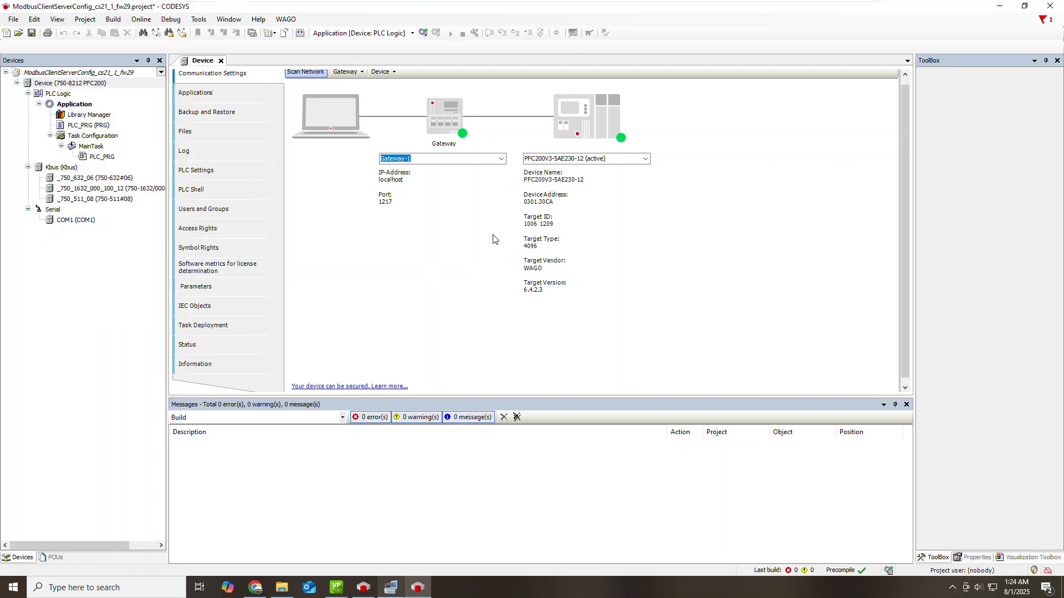
left_click(437, 131)
left_click(477, 142)
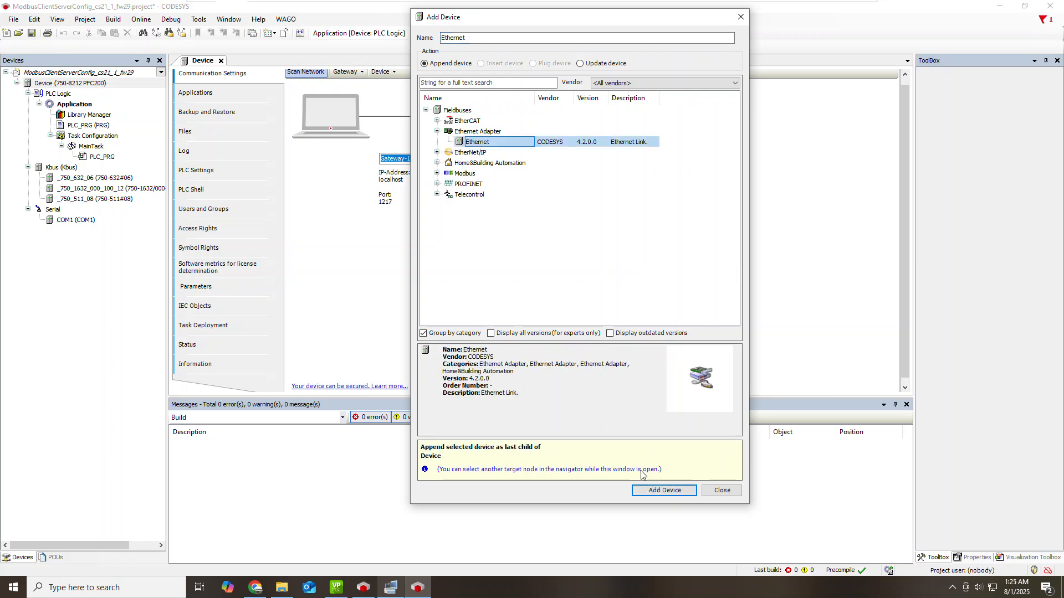
left_click(661, 491)
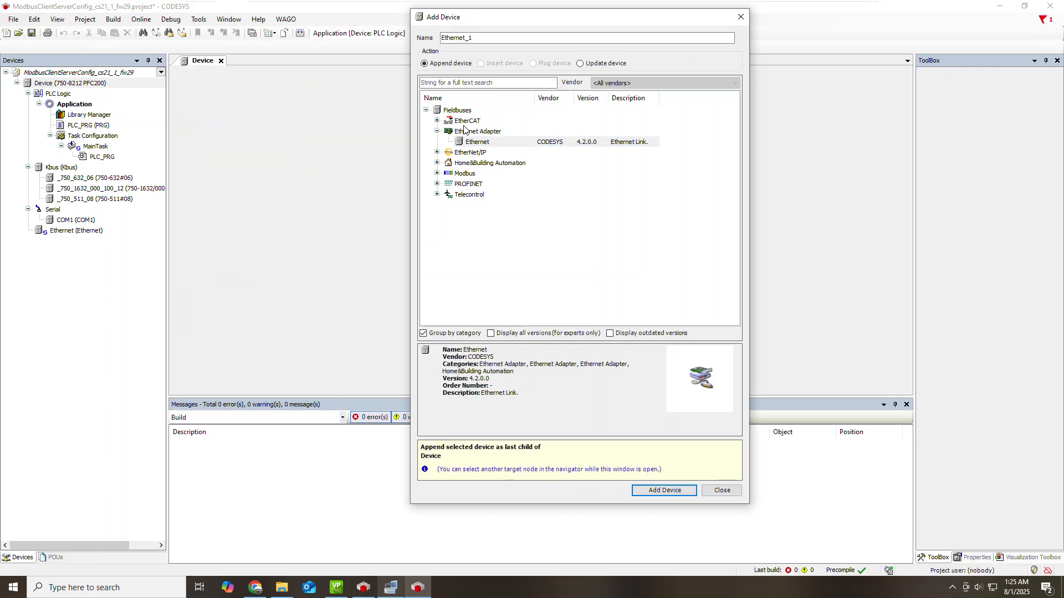
- Append a Modbus TCP Client, version 4.4.0.0, beneath the Ethernet adapter
left_click(57, 231)
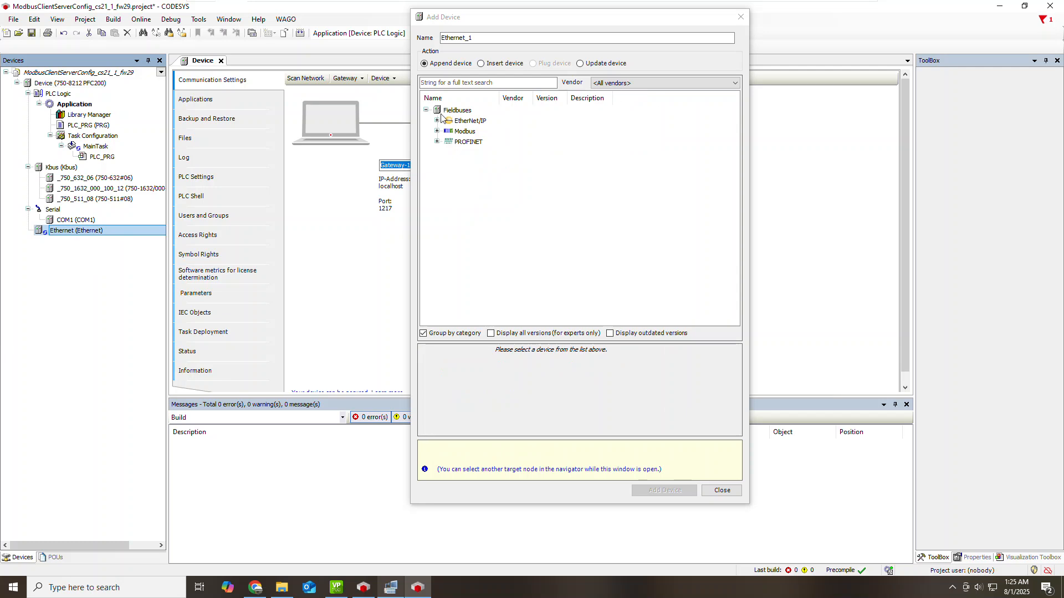
left_click(436, 132)
left_click(447, 142)
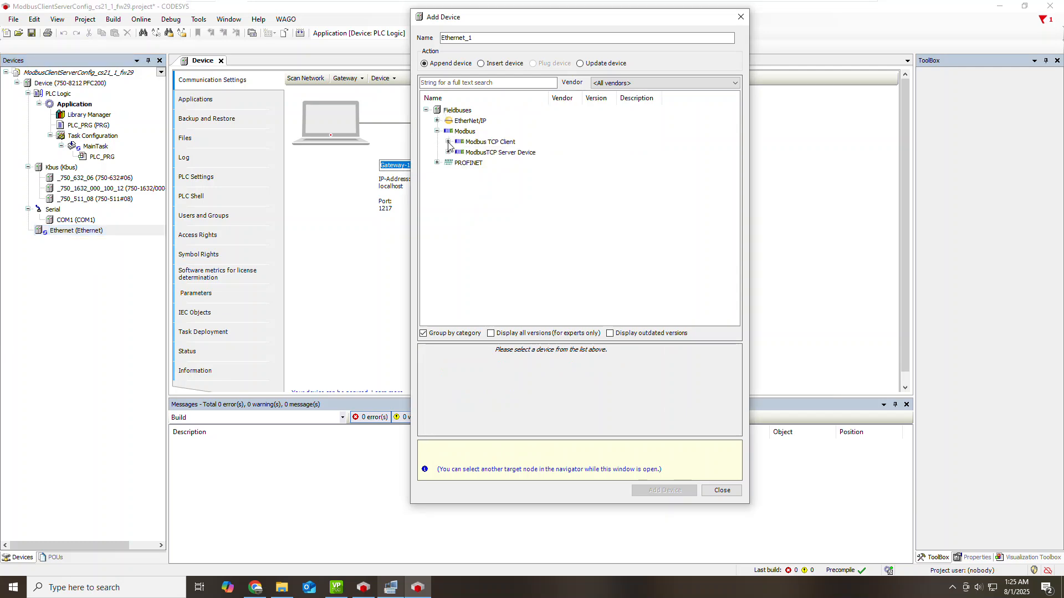
left_click(477, 154)
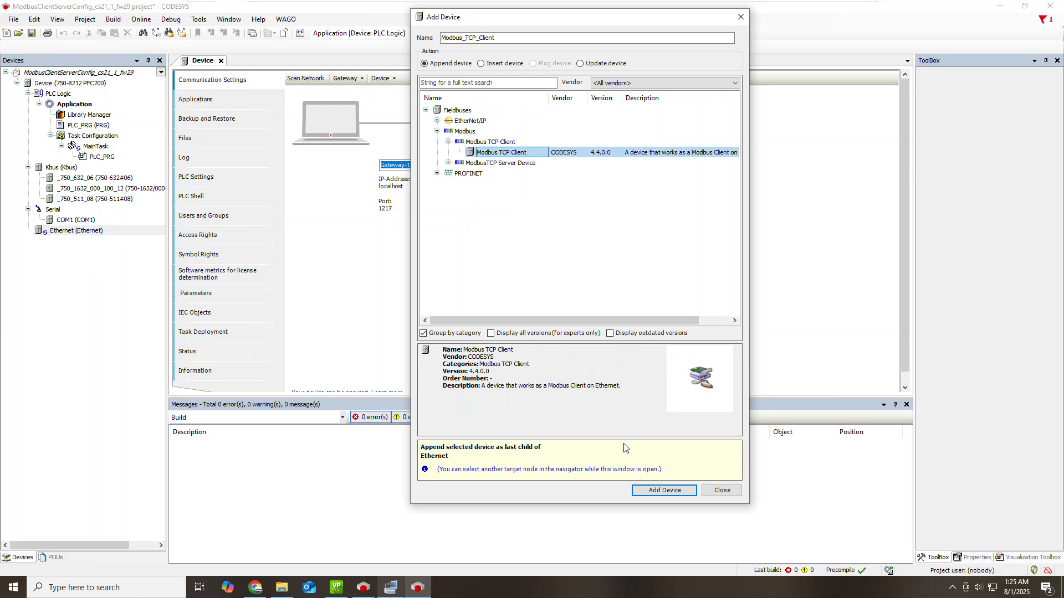
left_click(665, 492)
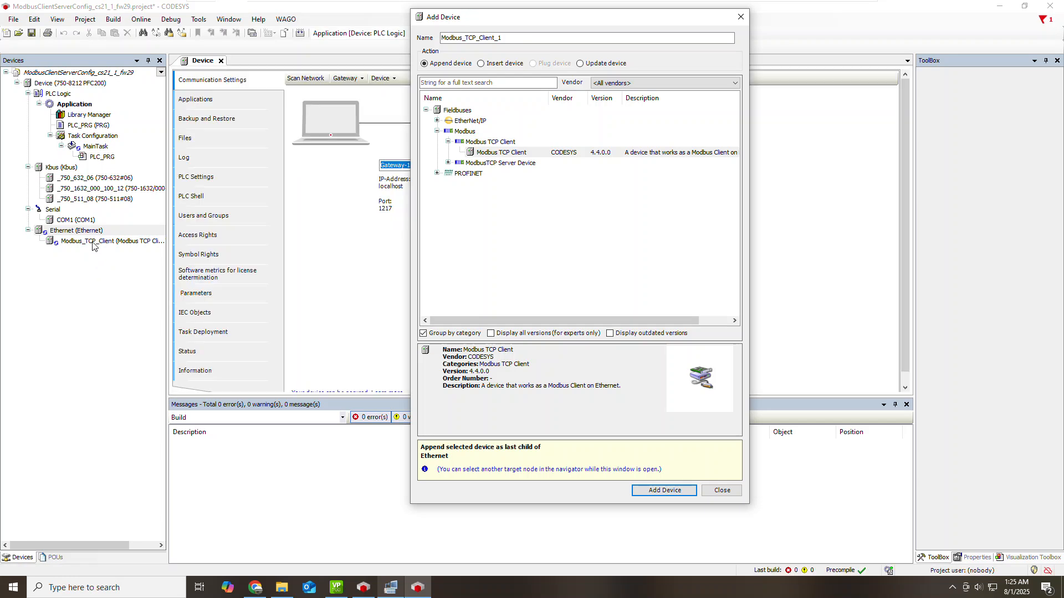
- Append a Modbus TCP Server named wago362 beneath the Modbus TCP client and finish adding devices
left_click(93, 243)
left_click(501, 143)
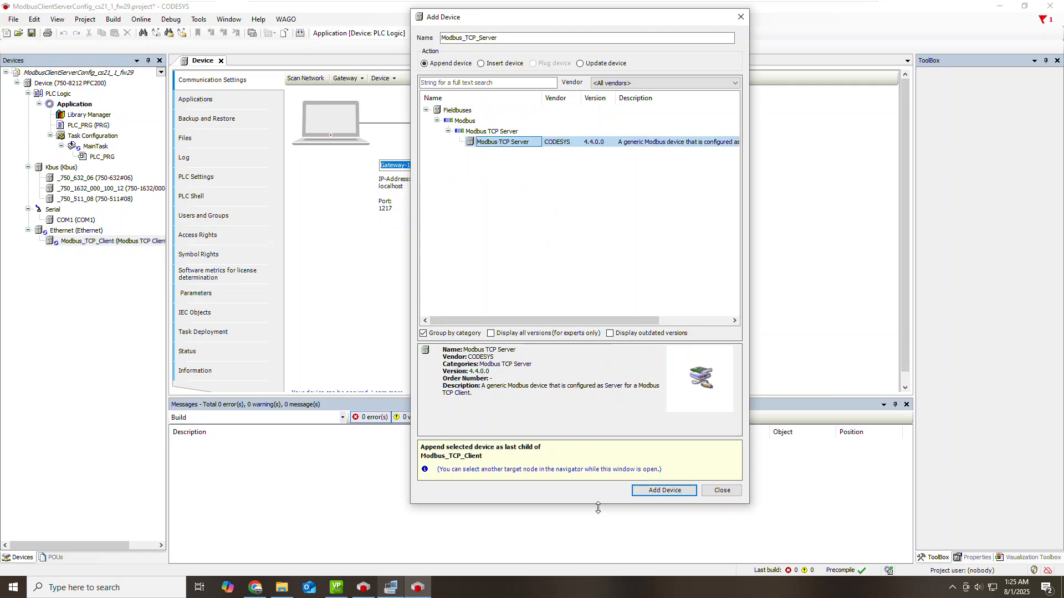
left_click_drag(501, 37, 434, 42)
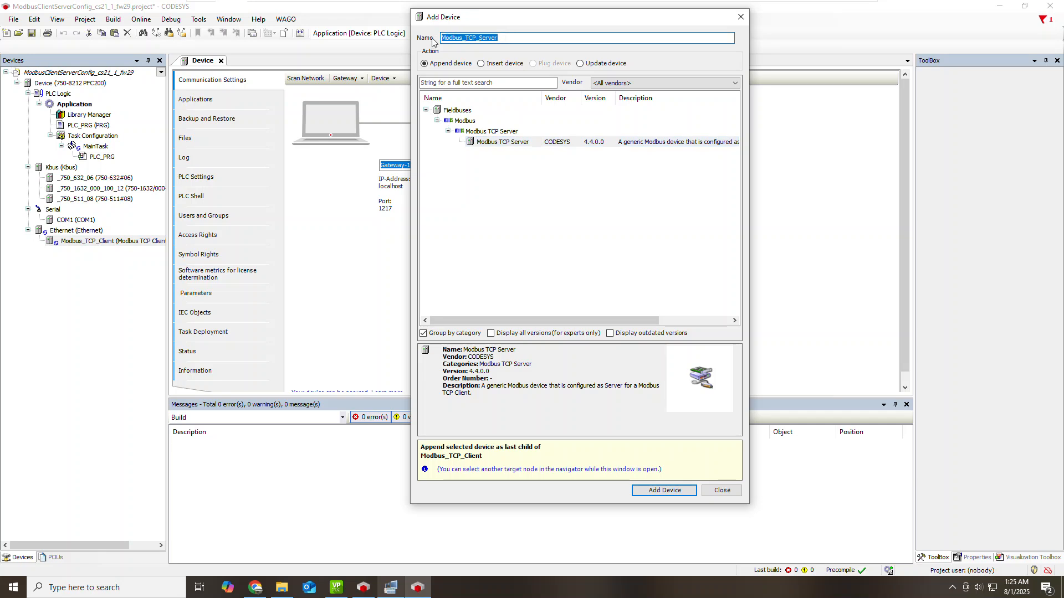
type("wag")
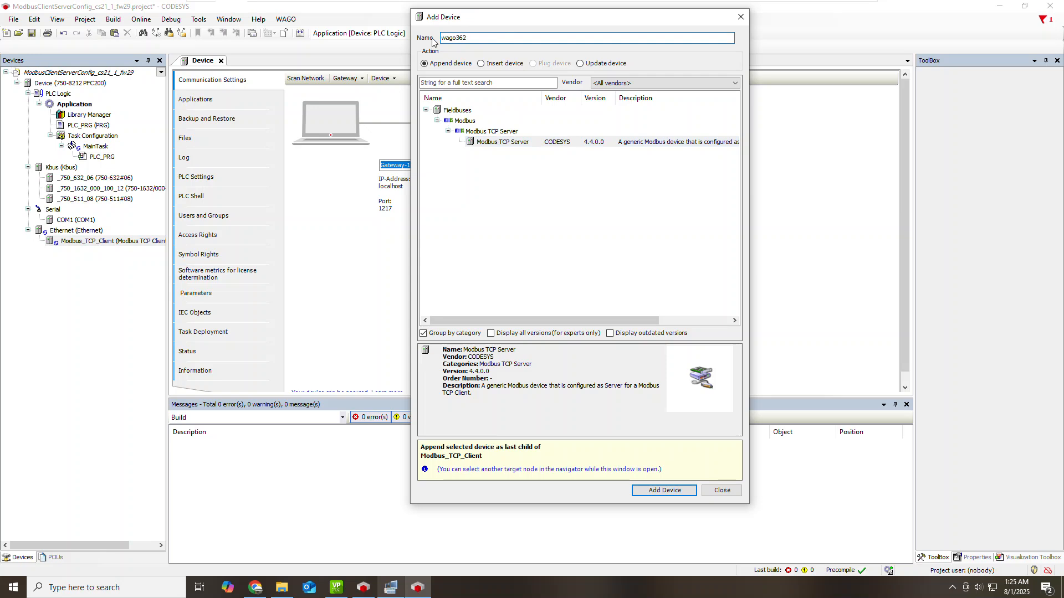
type("o362")
key("Return")
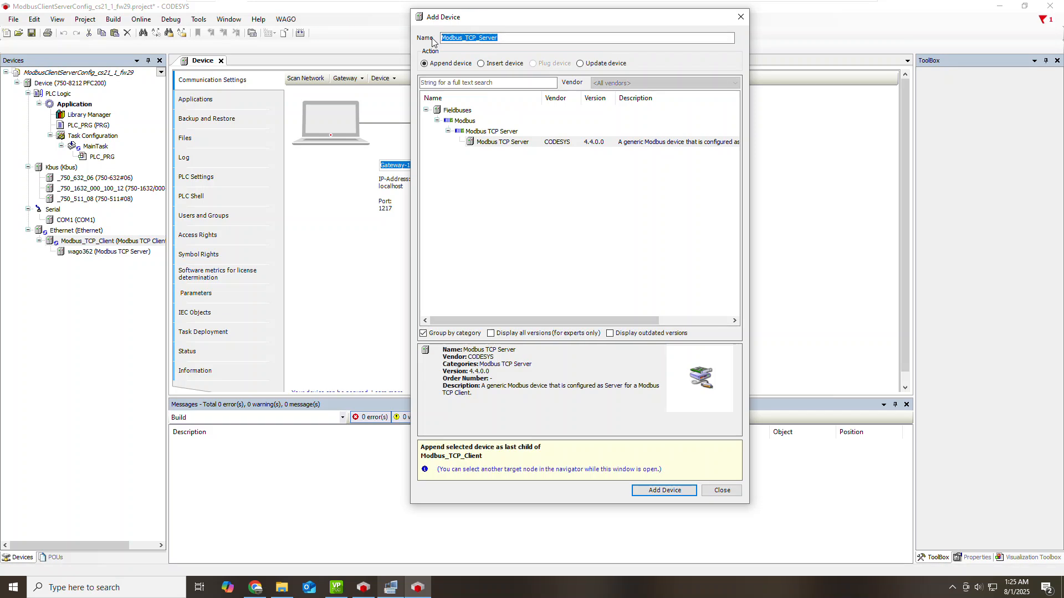
left_click(717, 492)
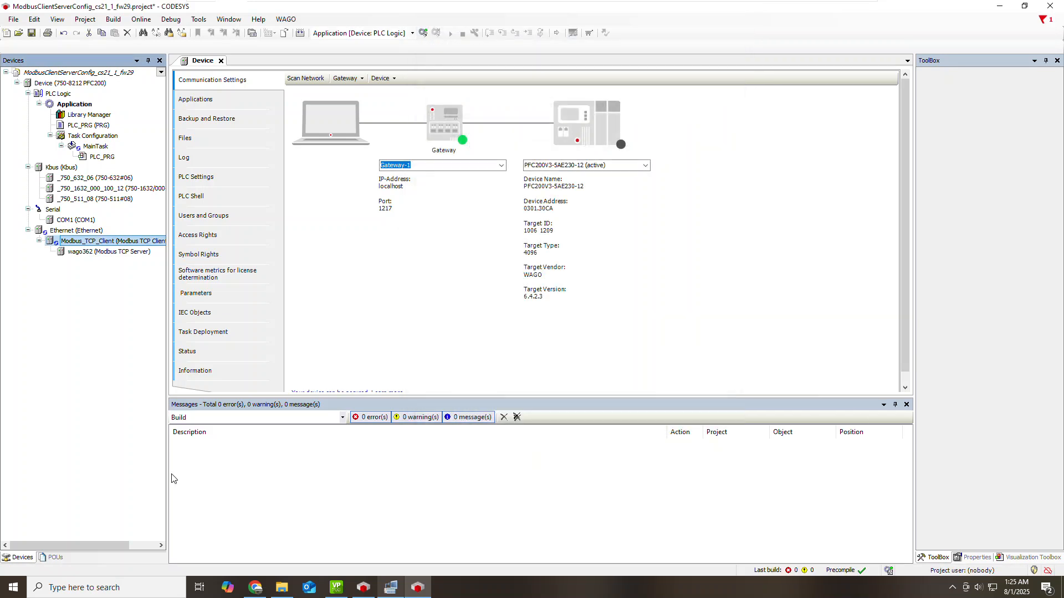
- Assign the controller's br0 network interface (192.168.1.12) to the Ethernet adapter and close its settings
double_click(64, 232)
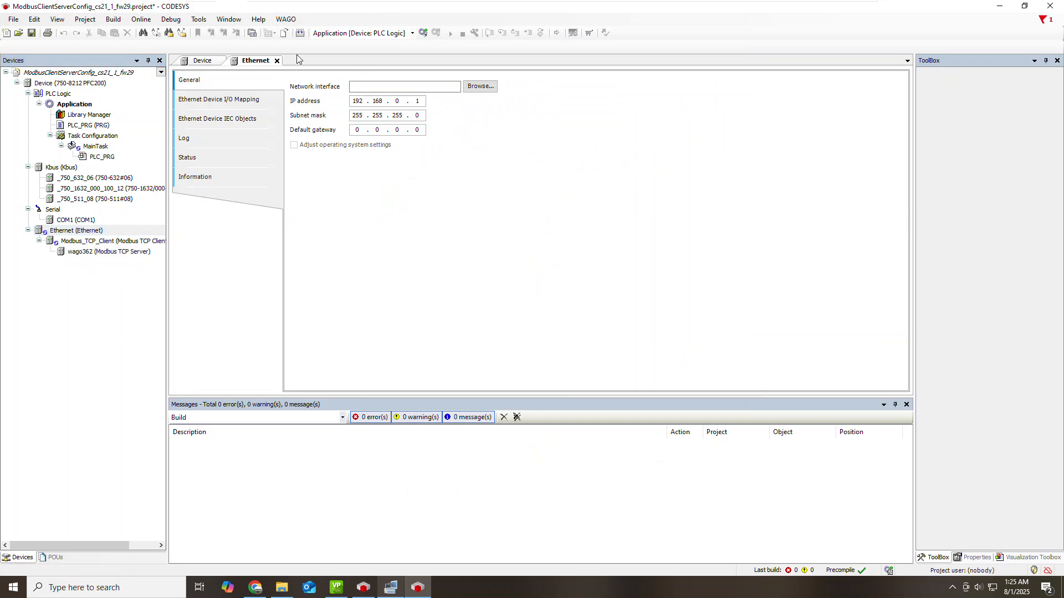
left_click(476, 90)
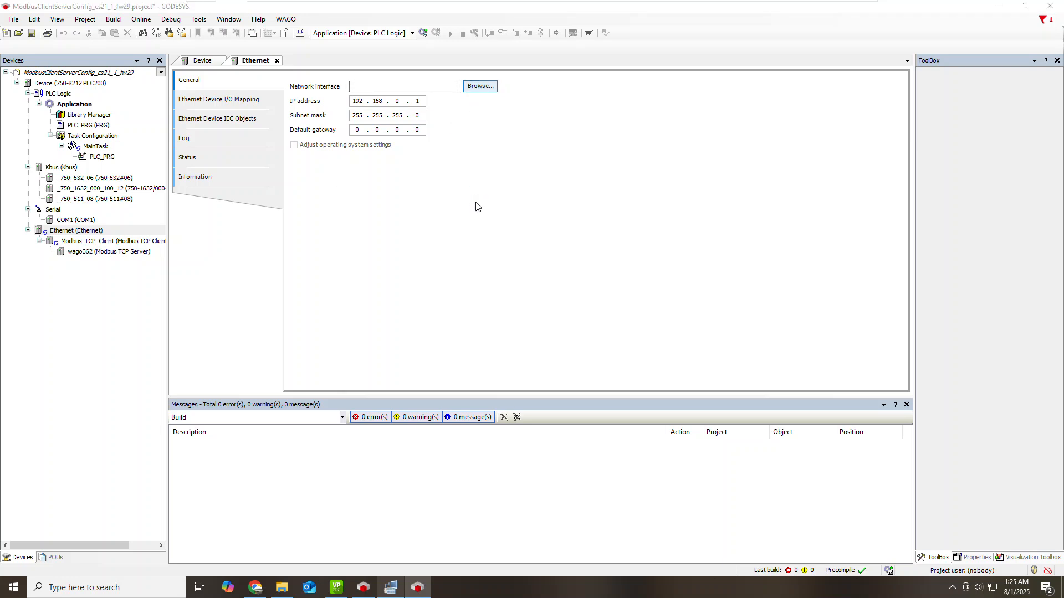
scroll(463, 288, "down", 1)
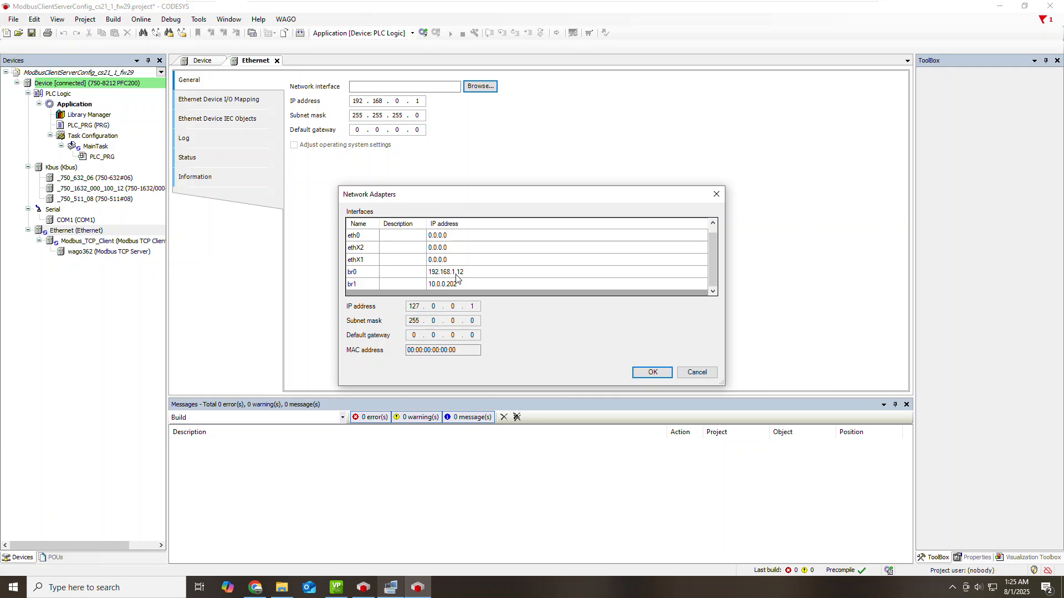
left_click(377, 275)
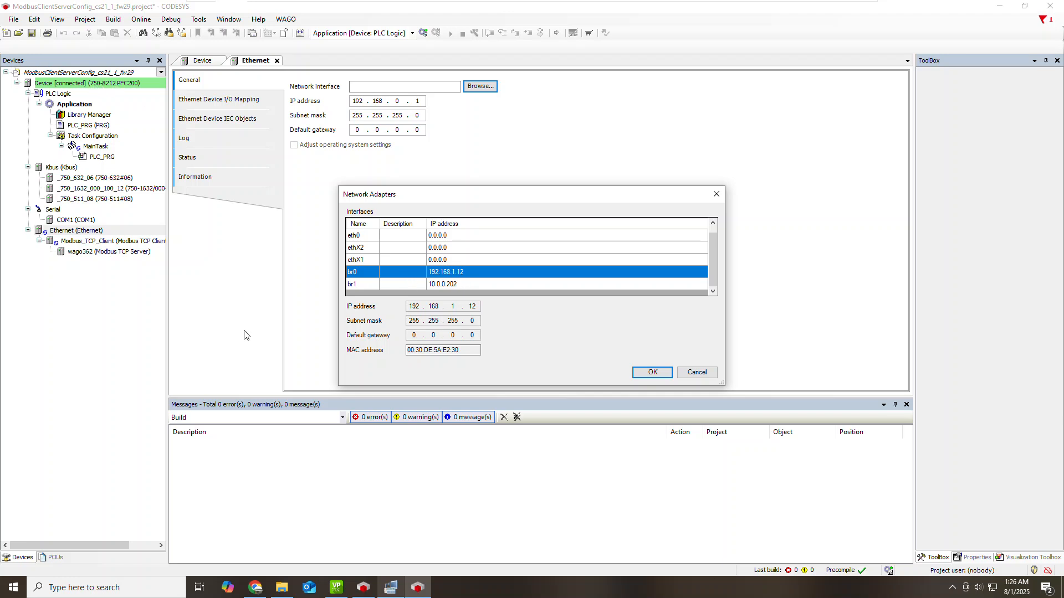
left_click(644, 374)
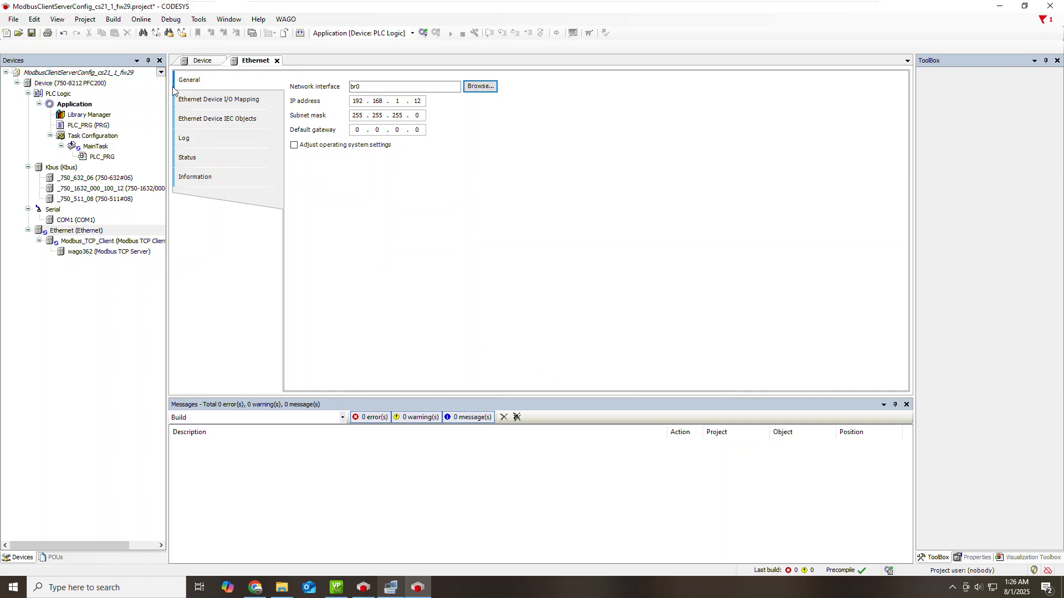
left_click(190, 60)
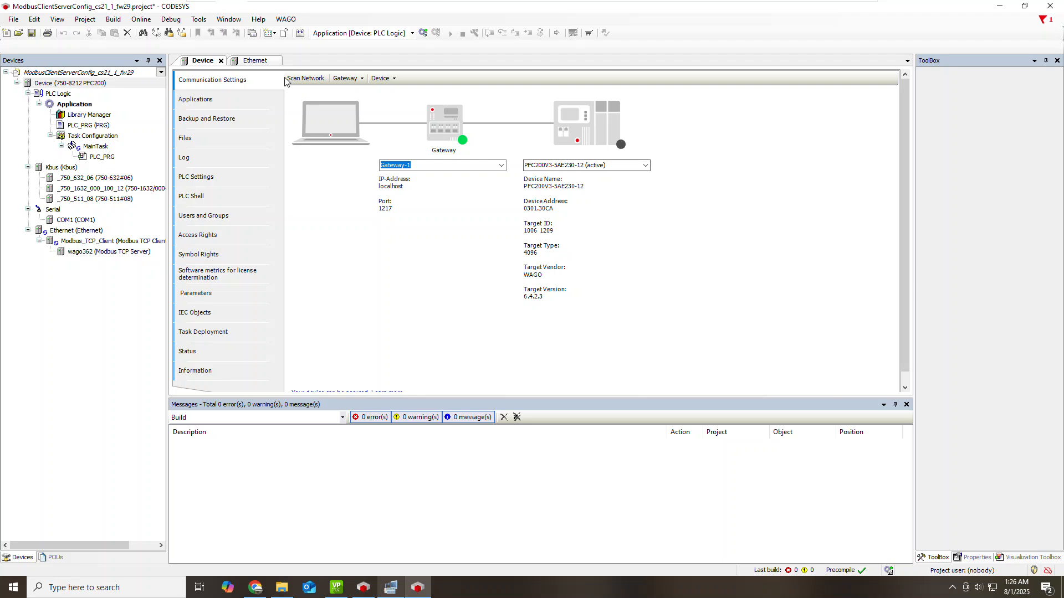
left_click(255, 60)
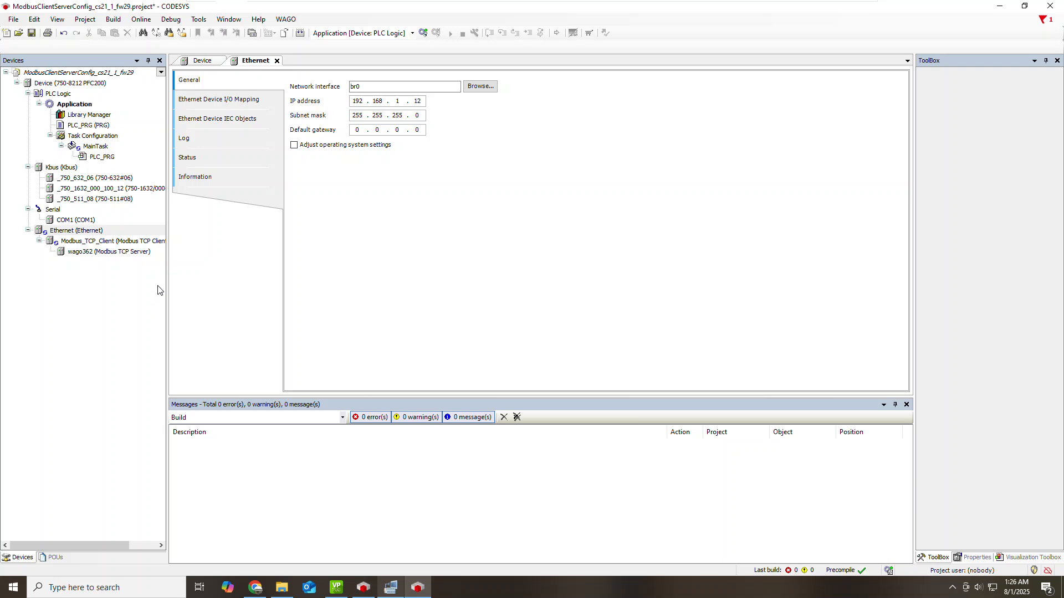
left_click(276, 62)
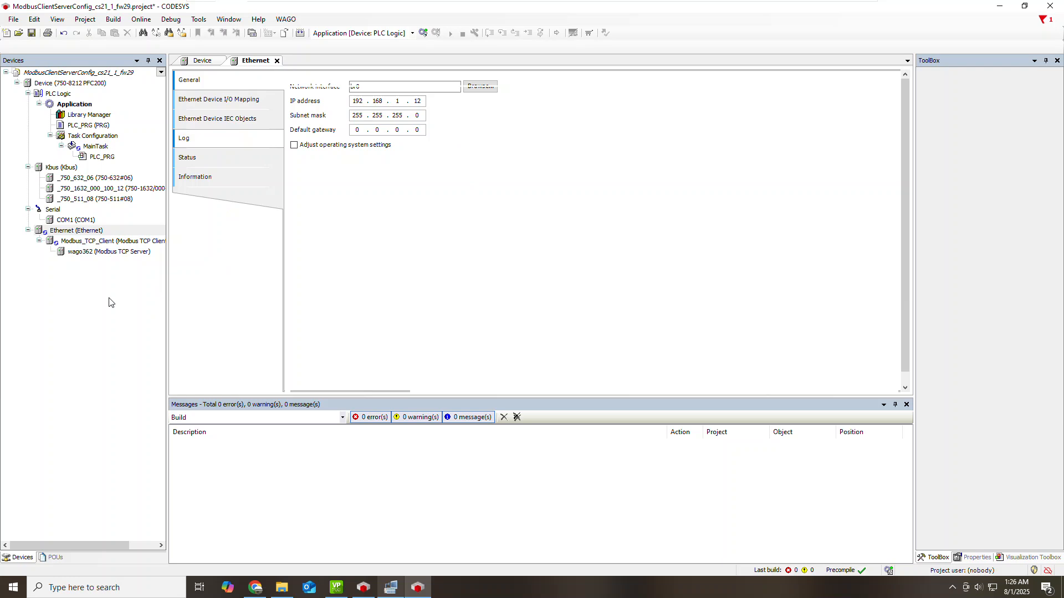
- Examine the Modbus TCP client's settings, including its I/O mapping, IEC objects, parameters, status and information, and close them
double_click(78, 244)
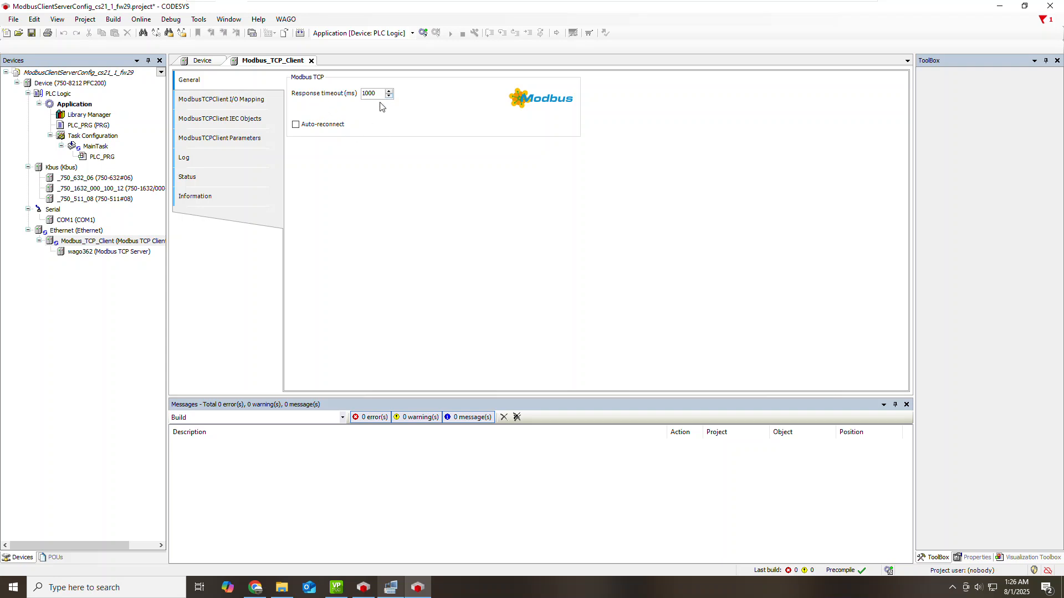
left_click(215, 100)
left_click(225, 119)
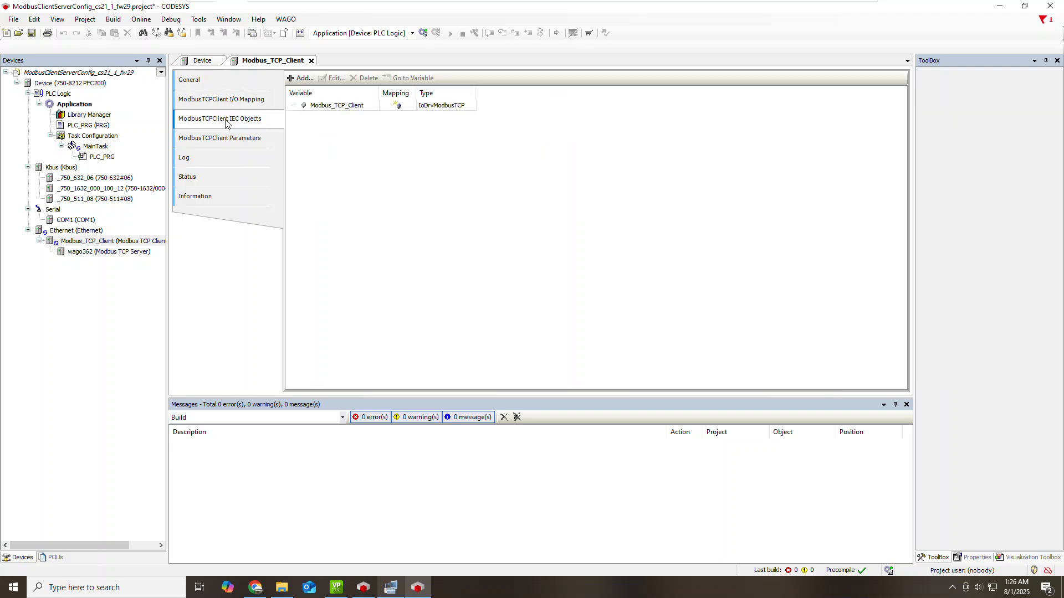
left_click(222, 139)
left_click(225, 177)
left_click(226, 191)
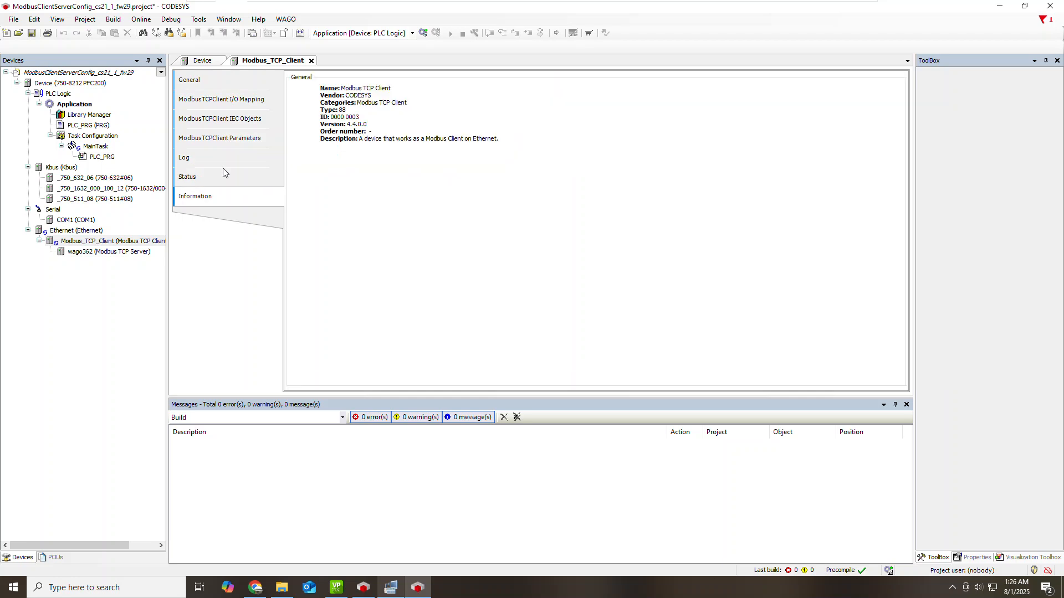
left_click(208, 81)
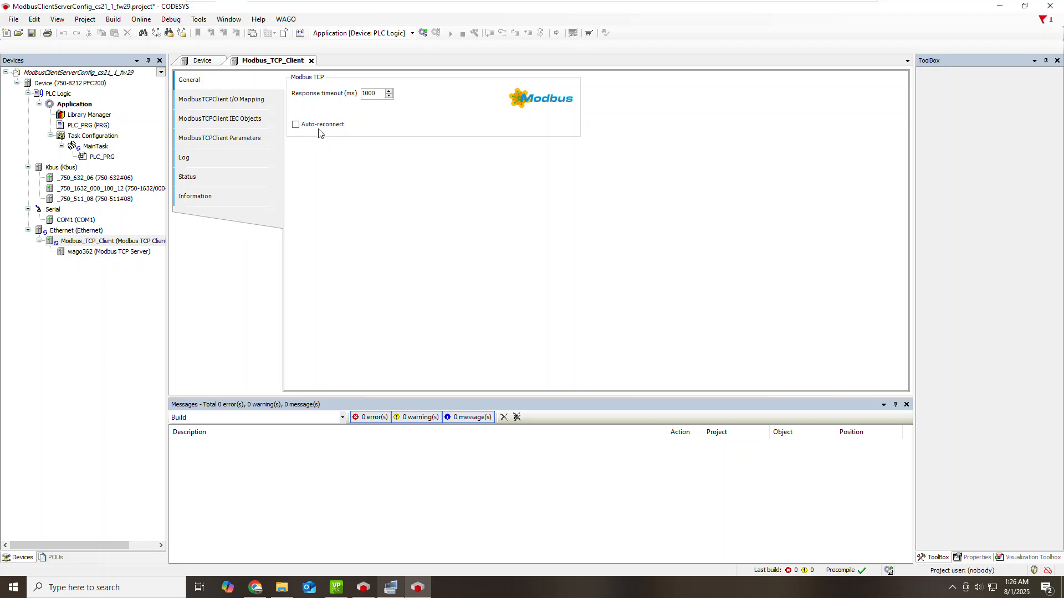
right_click(310, 64)
key("Escape")
left_click(312, 61)
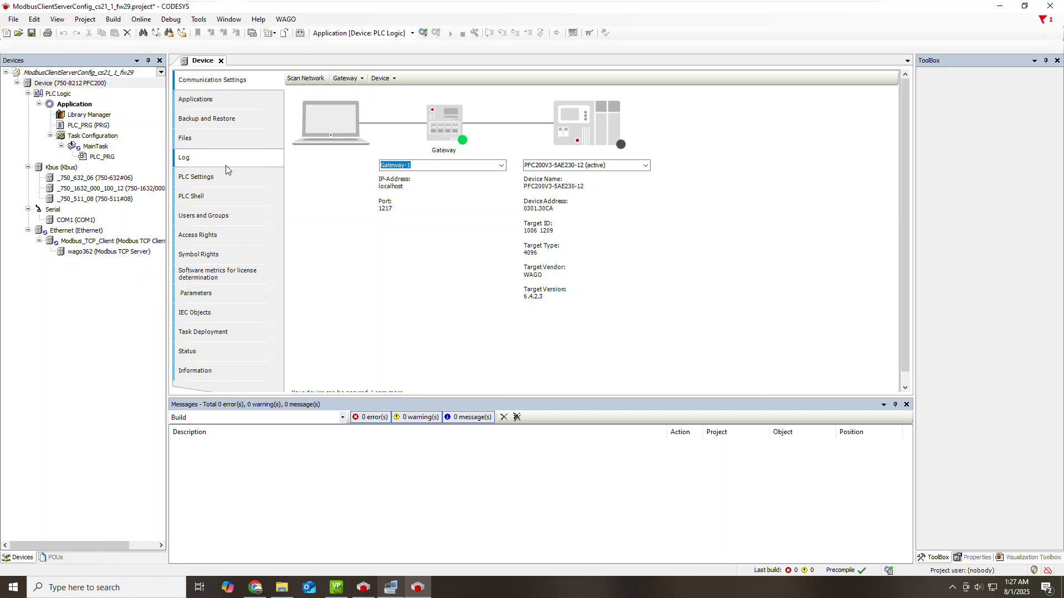
- Set the wago362 server's IP address to 192.168.1.36 and open a new Modbus channel for it
left_click(86, 252)
double_click(87, 253)
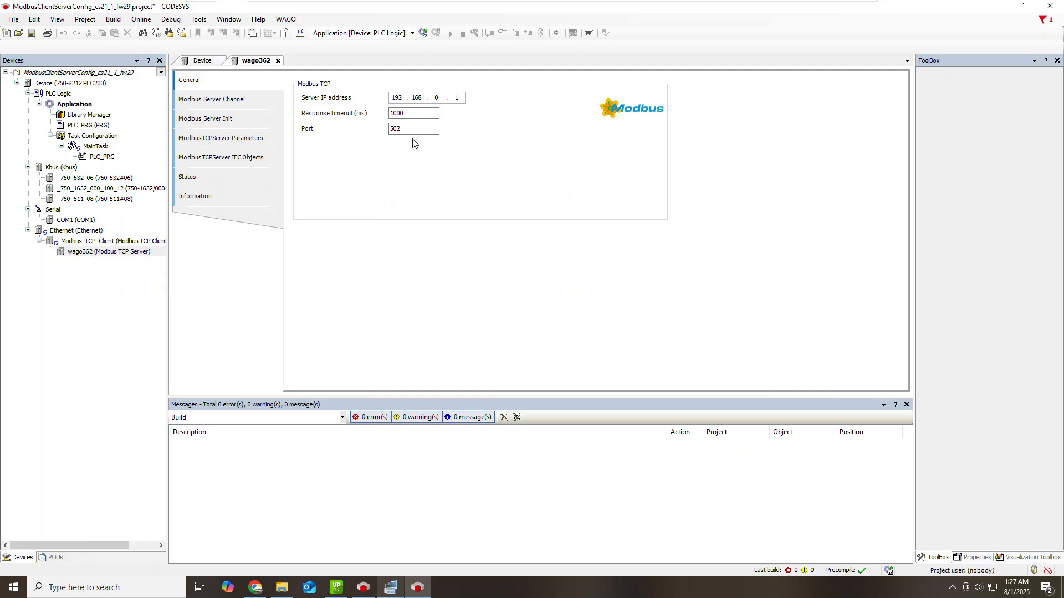
double_click(440, 100)
type("1")
double_click(453, 98)
type("36")
left_click(406, 114)
left_click(240, 106)
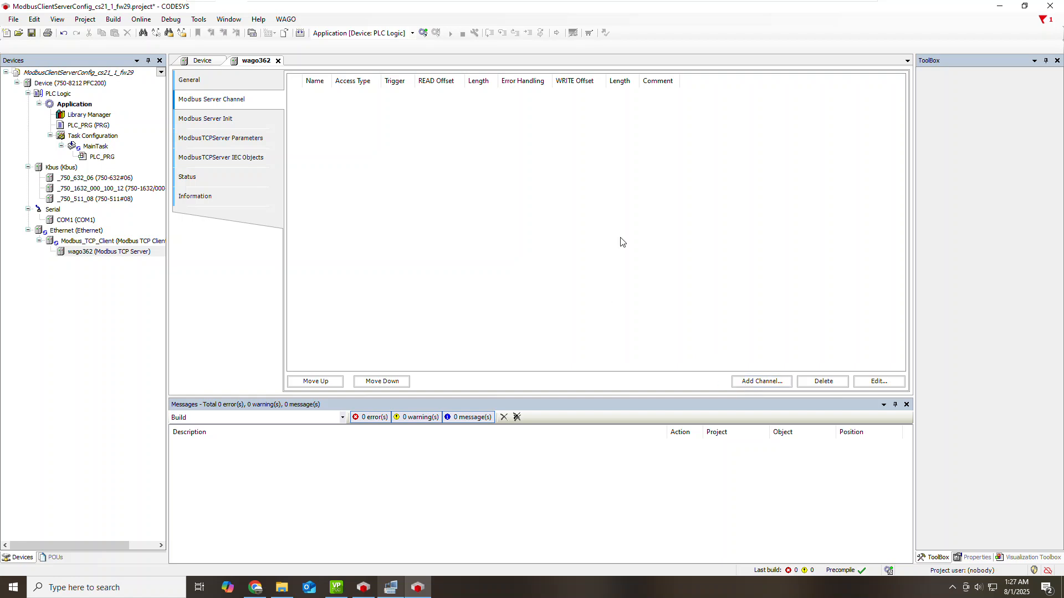
left_click(763, 382)
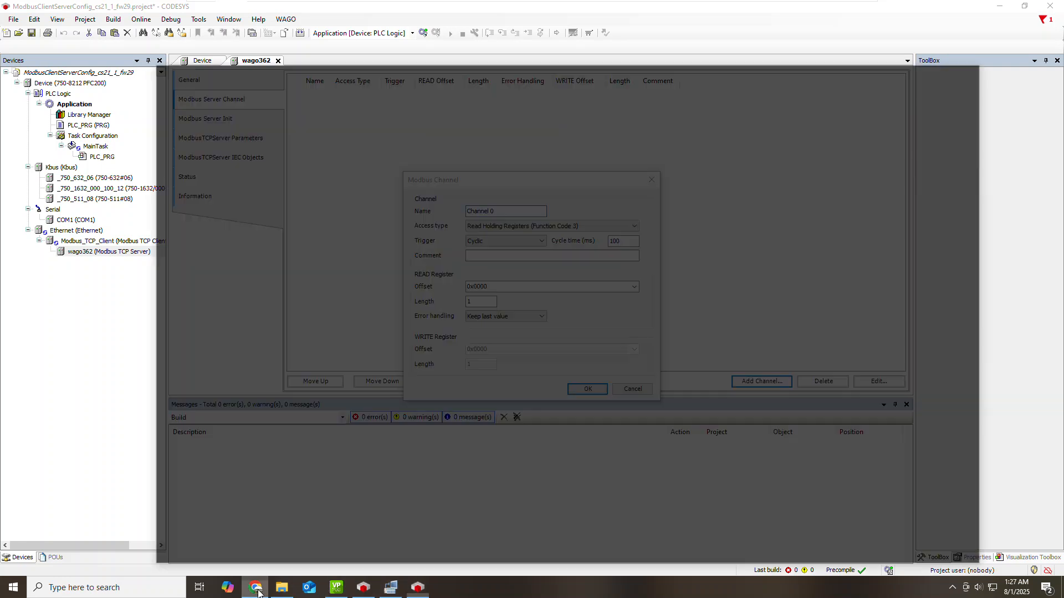
- Switch to the WAGO Web-based Management page in Chrome and examine the I/O modules listed in the Modbus register mapping
left_click(233, 544)
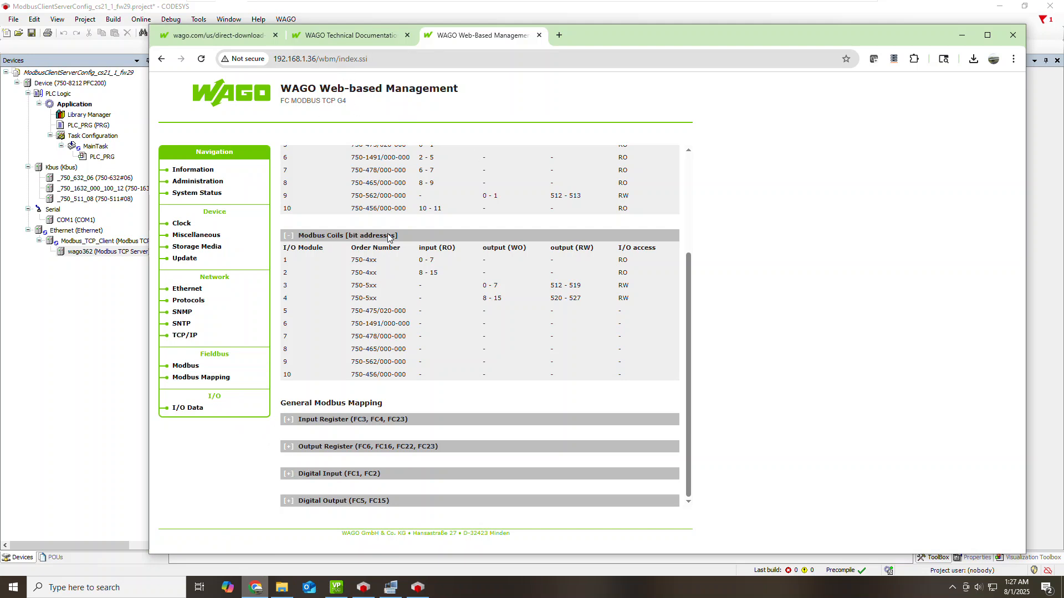
left_click_drag(274, 59, 319, 61)
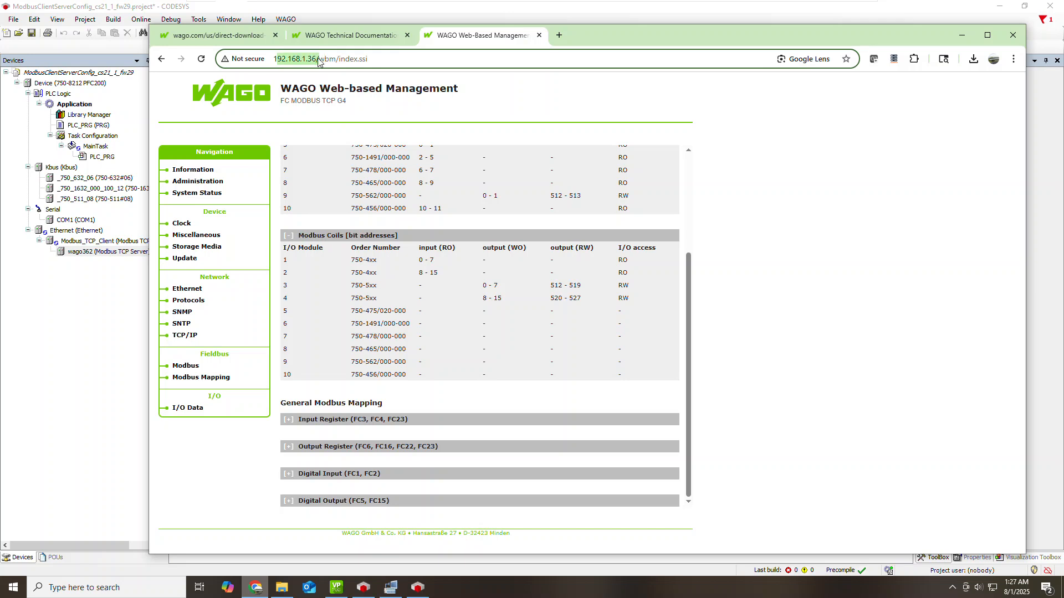
left_click(324, 122)
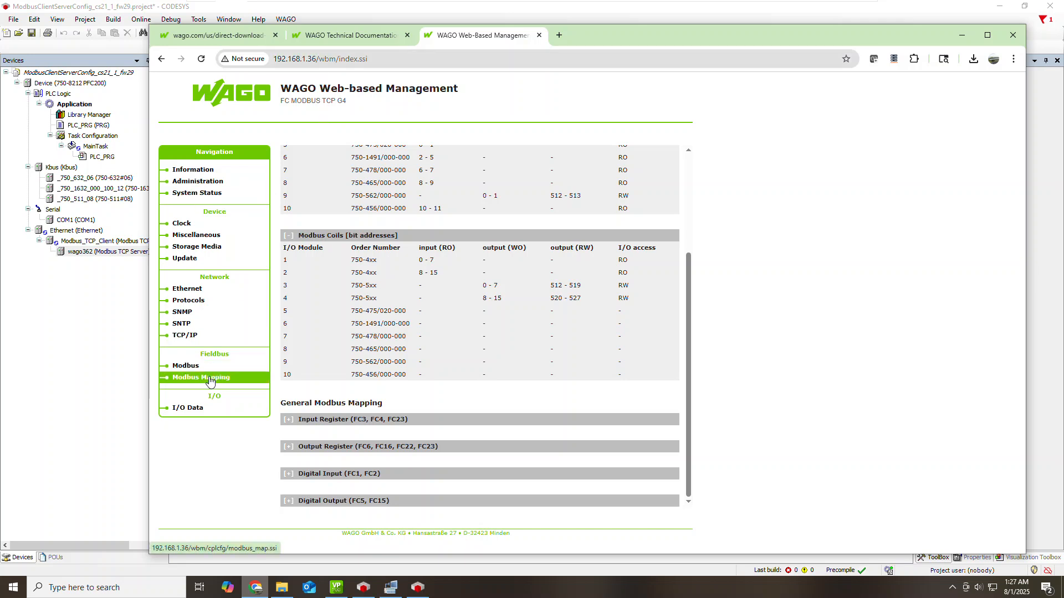
scroll(437, 322, "up", 2)
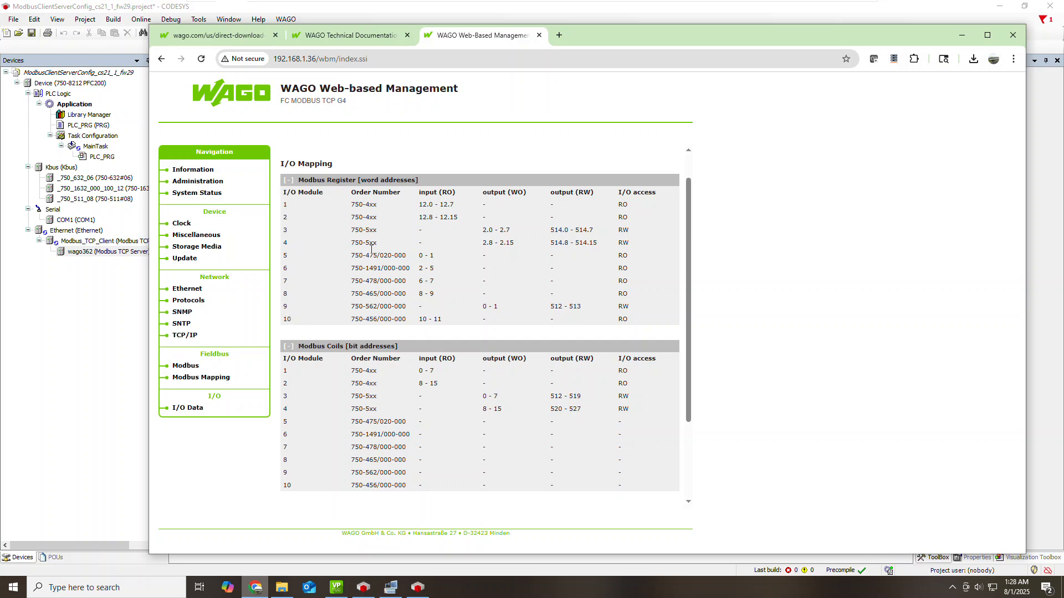
left_click_drag(358, 203, 378, 205)
double_click(368, 217)
double_click(363, 230)
double_click(367, 244)
left_click_drag(359, 255, 387, 282)
left_click(377, 304)
left_click_drag(371, 217, 378, 218)
double_click(367, 230)
left_click_drag(352, 257, 390, 255)
left_click(357, 258)
- Examine the input word addresses of the analog and digital modules in the Modbus register mapping
left_click_drag(421, 206, 430, 205)
left_click(393, 266)
left_click_drag(351, 256, 412, 259)
left_click(354, 259)
left_click_drag(355, 258, 405, 259)
double_click(422, 256)
double_click(431, 256)
left_click(387, 268)
double_click(421, 268)
double_click(432, 268)
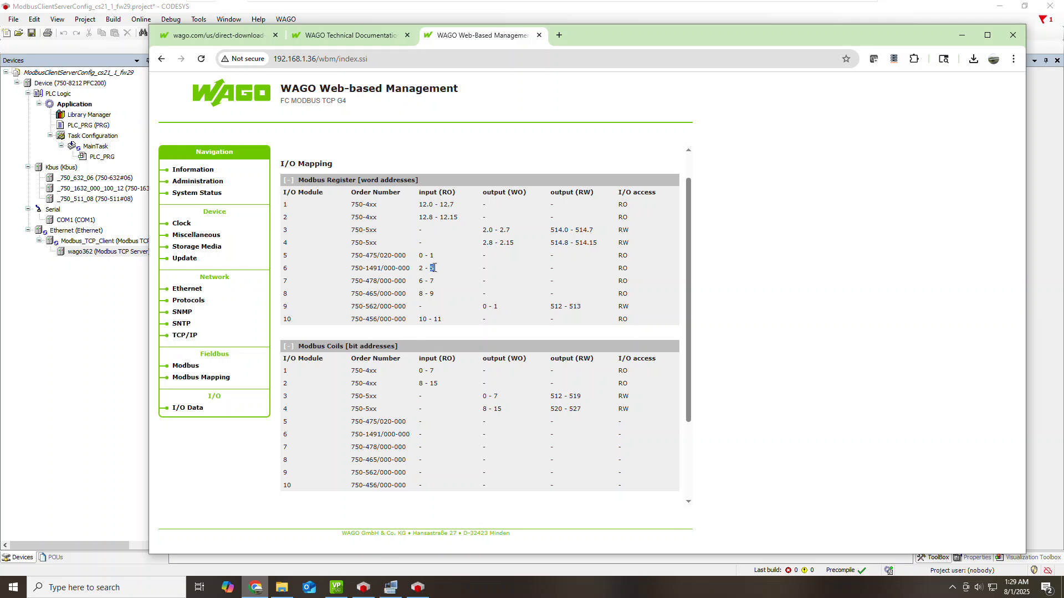
left_click(389, 281)
left_click_drag(360, 204, 381, 221)
left_click(400, 318)
left_click_drag(360, 318, 401, 322)
left_click(420, 207)
left_click_drag(421, 204, 426, 205)
left_click_drag(419, 374, 424, 374)
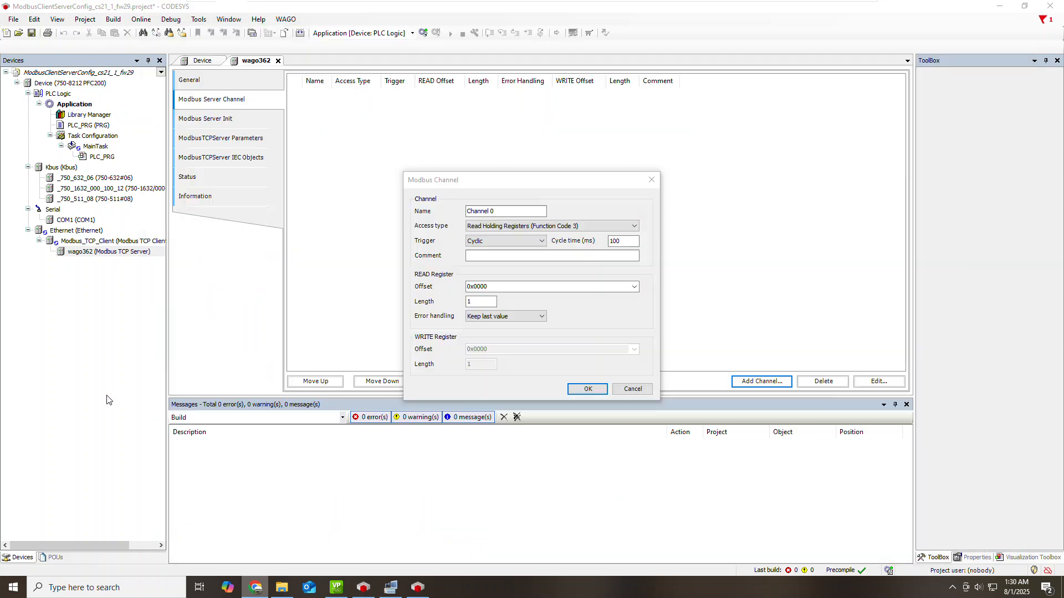
- Back in CODESYS, name the channel Inputs, using Read Input Registers (Function Code 4) and a read length of 13
left_click(111, 398)
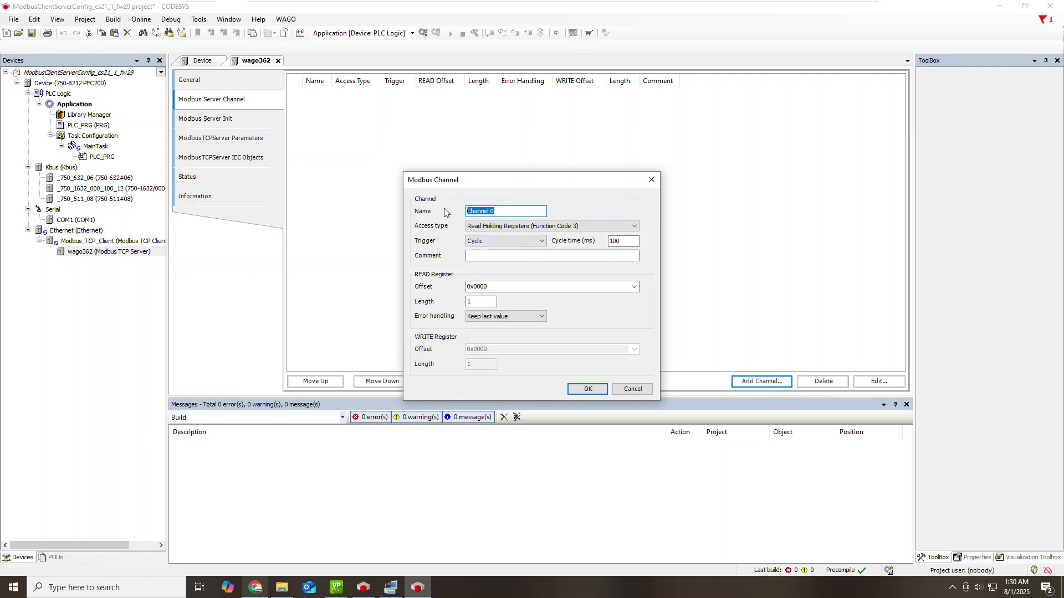
type("Inputs")
left_click(515, 227)
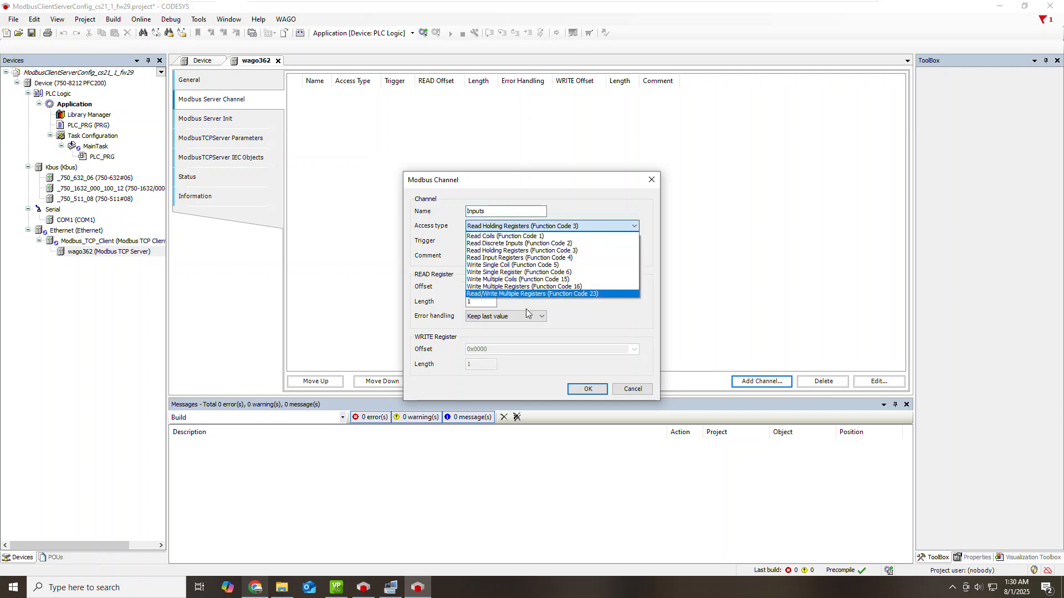
left_click(518, 258)
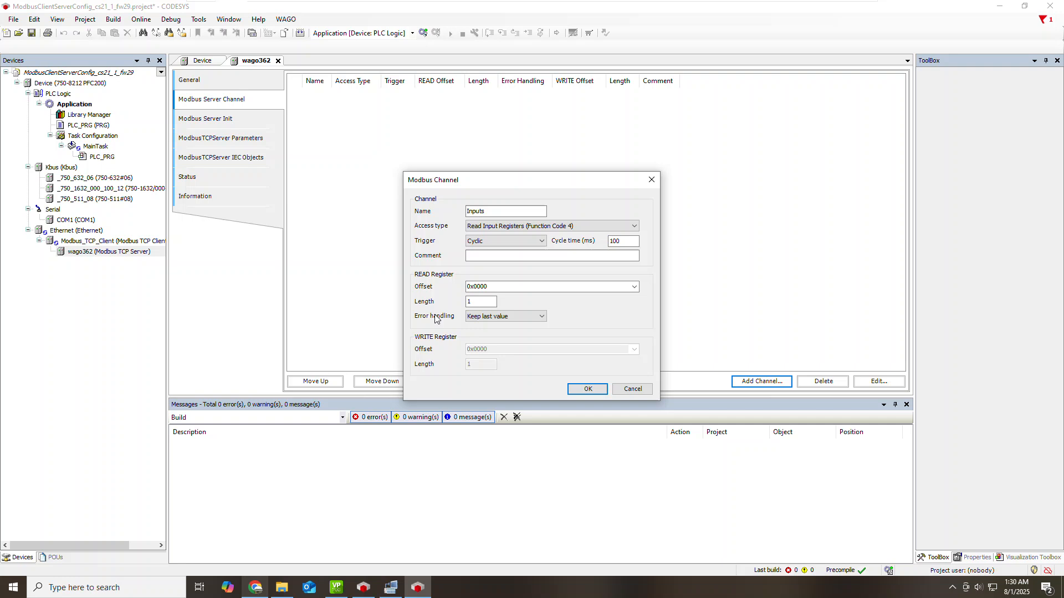
double_click(472, 302)
type("13")
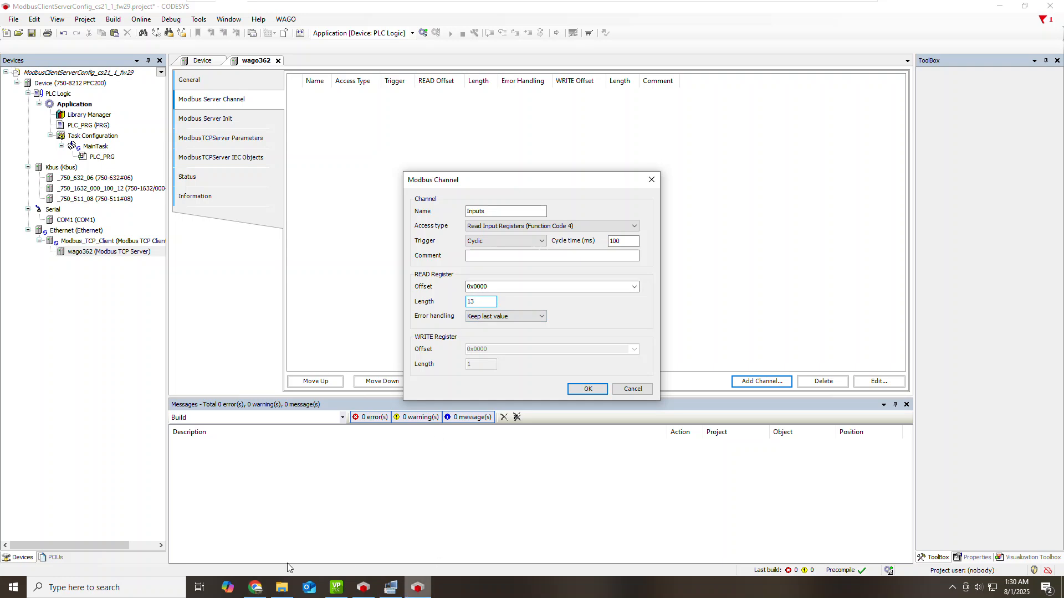
- Check the first and last input word addresses in Chrome's Modbus mapping against the channel's read length in CODESYS
left_click(256, 588)
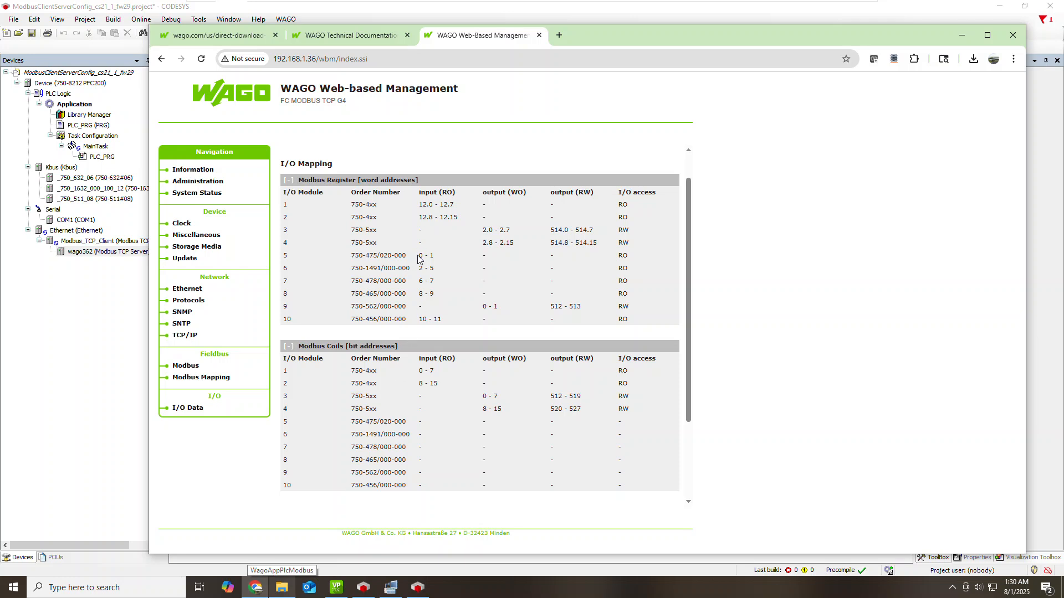
double_click(420, 255)
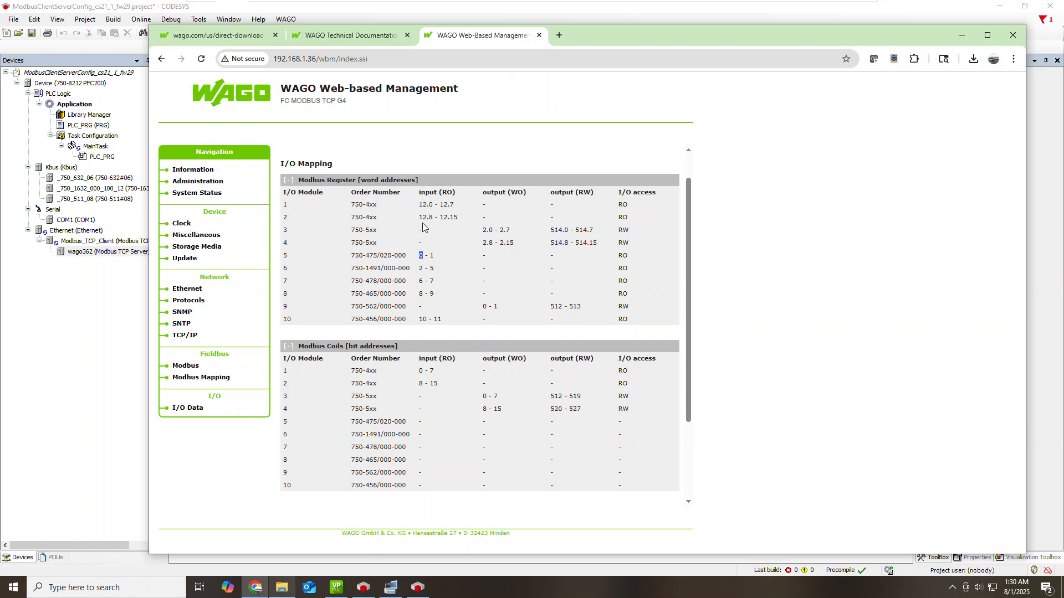
left_click_drag(419, 204, 426, 205)
left_click(98, 371)
key("Tab")
left_click(482, 301)
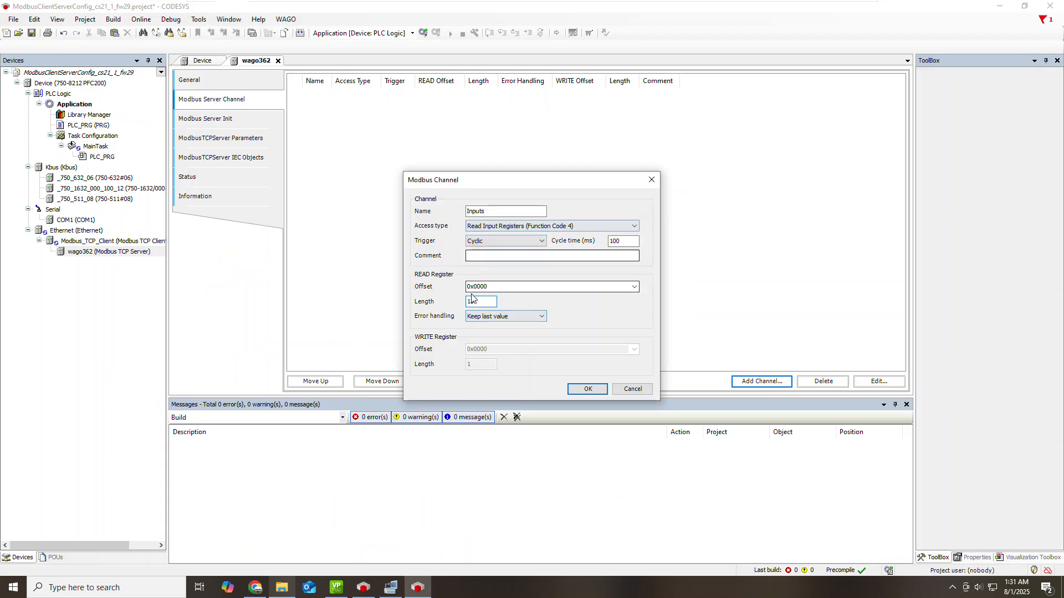
- Set the Inputs channel's error handling to Set to zero and confirm the channel
left_click(505, 318)
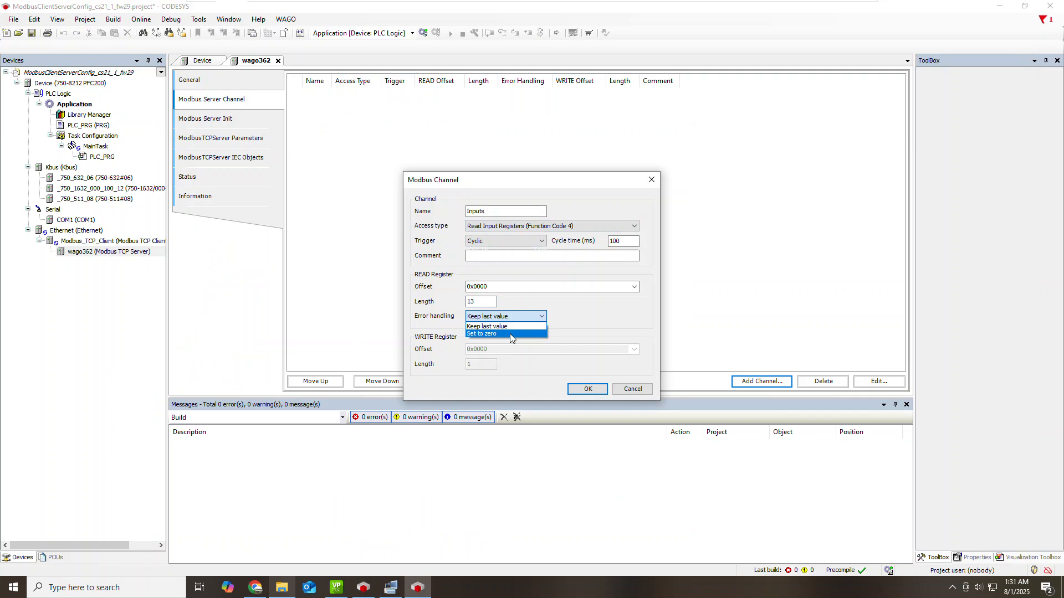
left_click(510, 333)
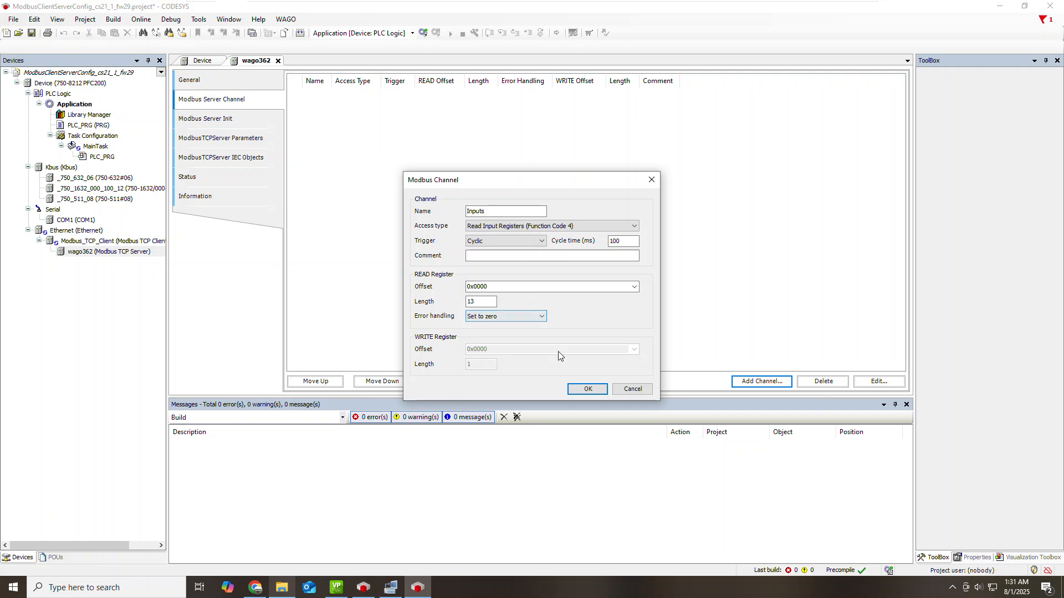
left_click(582, 395)
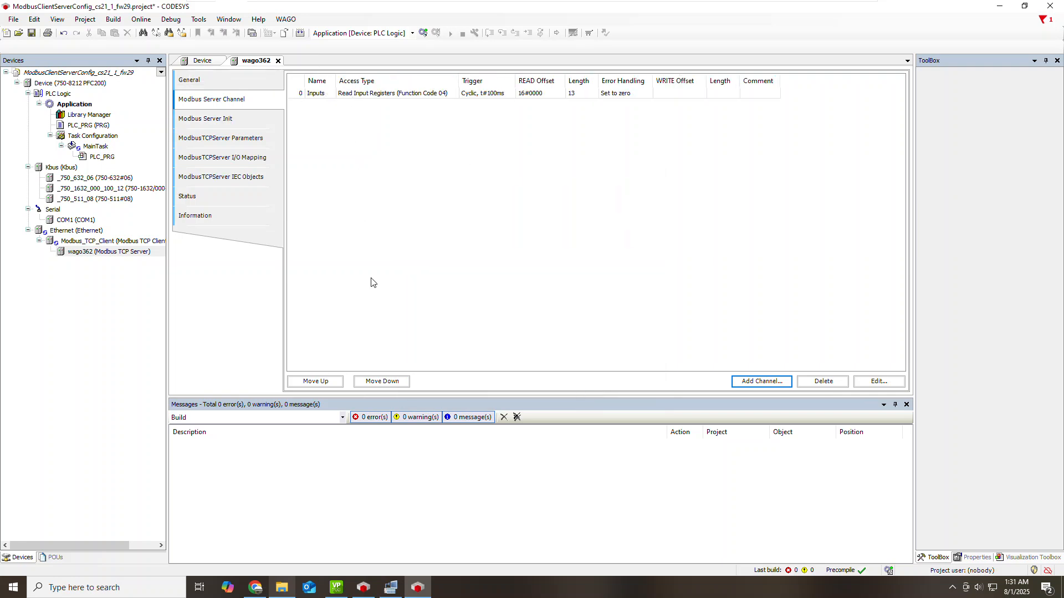
- Switch to Chrome and examine the write-only and read/write output word addresses of the 750-5xx and 750-562 modules
left_click(255, 587)
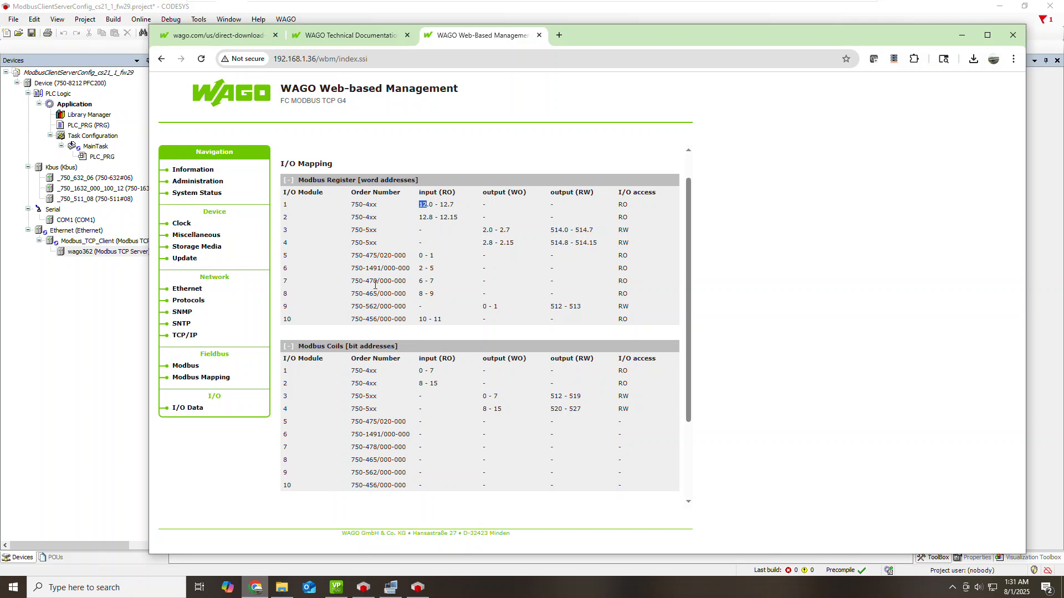
left_click_drag(361, 306, 395, 307)
left_click_drag(483, 307, 498, 310)
left_click_drag(482, 230, 493, 244)
left_click_drag(488, 242, 491, 249)
left_click(483, 309)
left_click_drag(554, 230, 580, 242)
left_click_drag(553, 307, 566, 307)
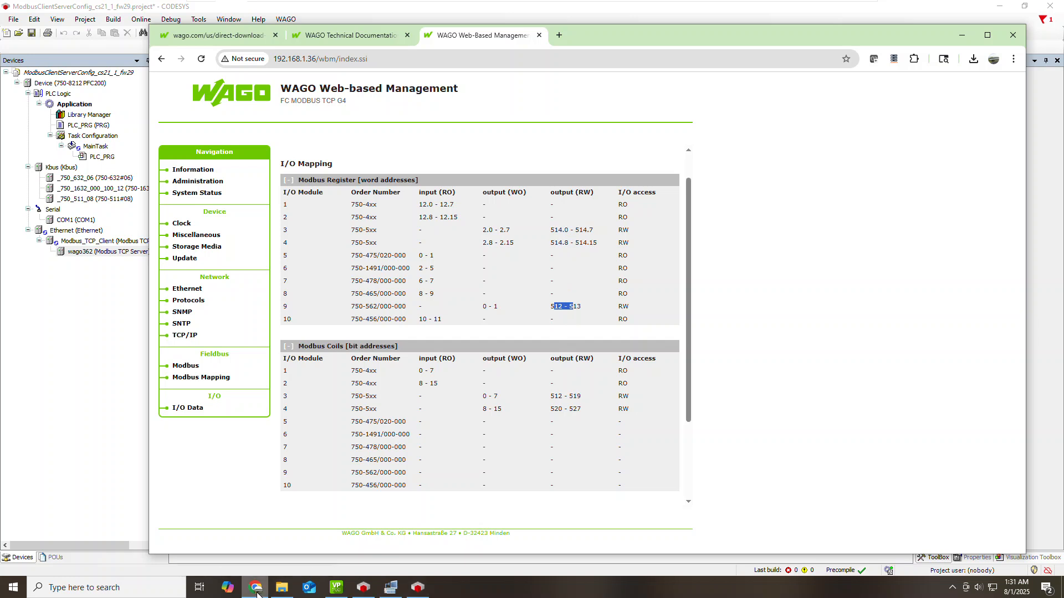
- Back in CODESYS, start another wago362 channel named Outputs with access type Write Multiple Registers (Function Code 16)
left_click(419, 589)
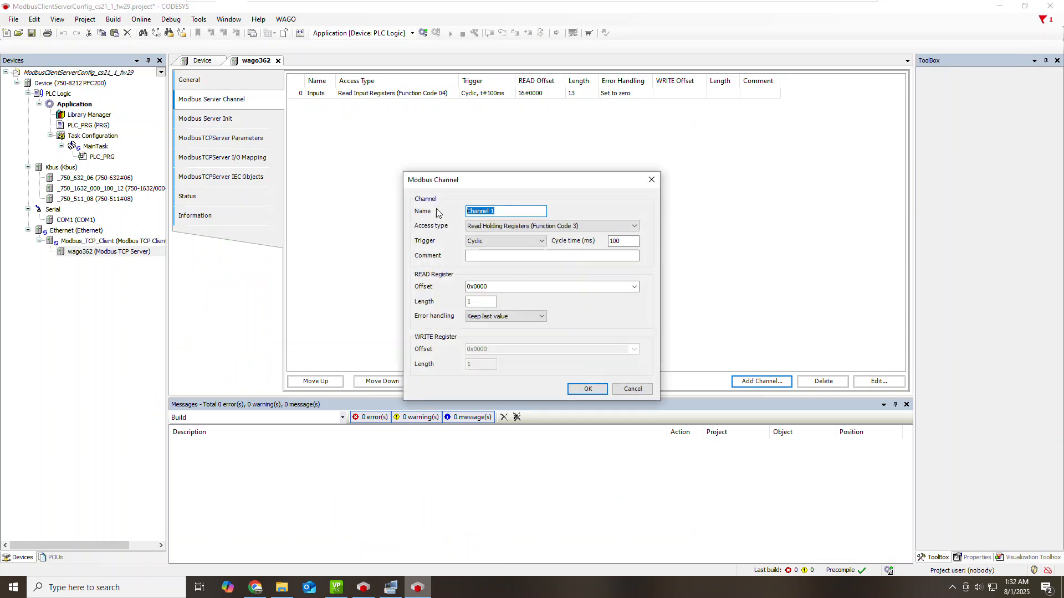
type("Outputs")
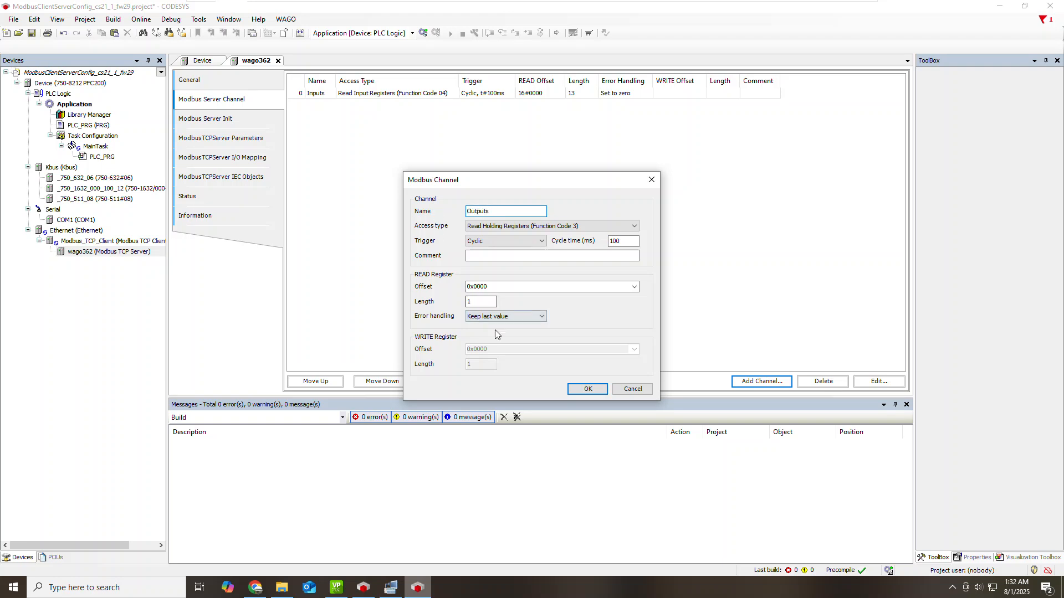
left_click(564, 227)
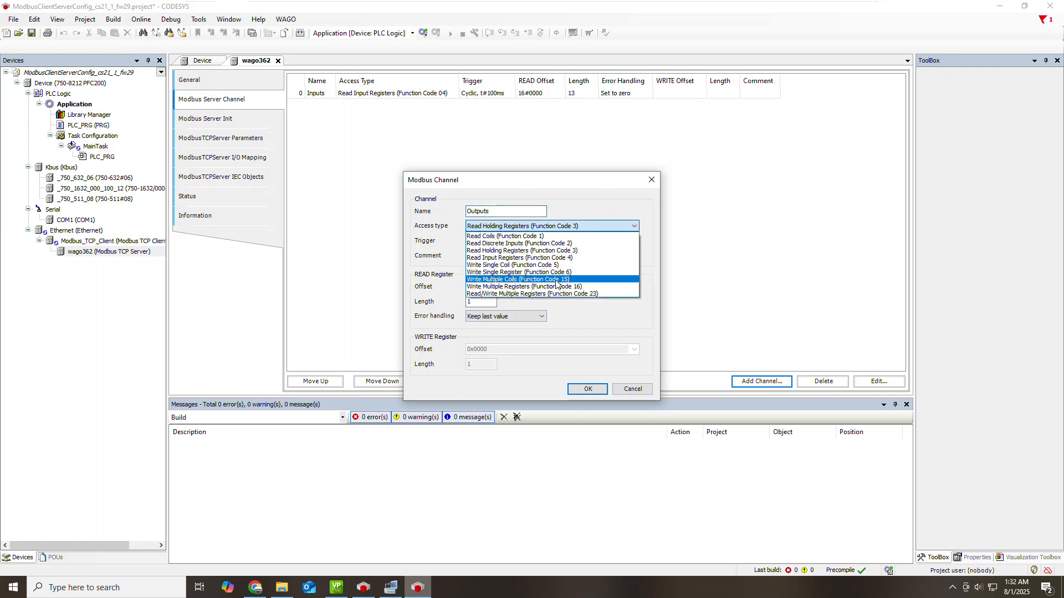
left_click(557, 279)
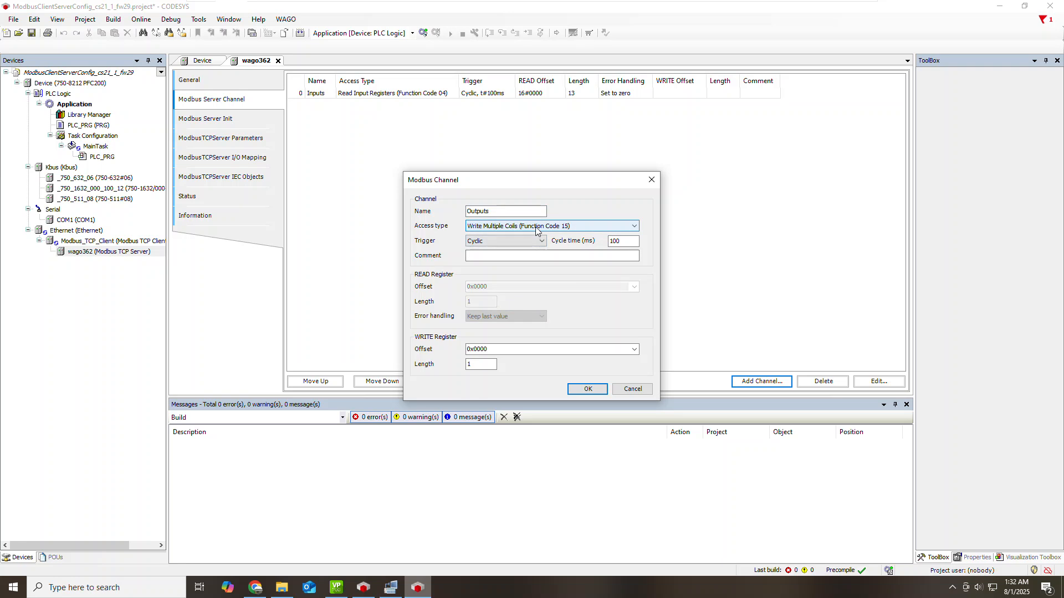
left_click(536, 227)
left_click(552, 287)
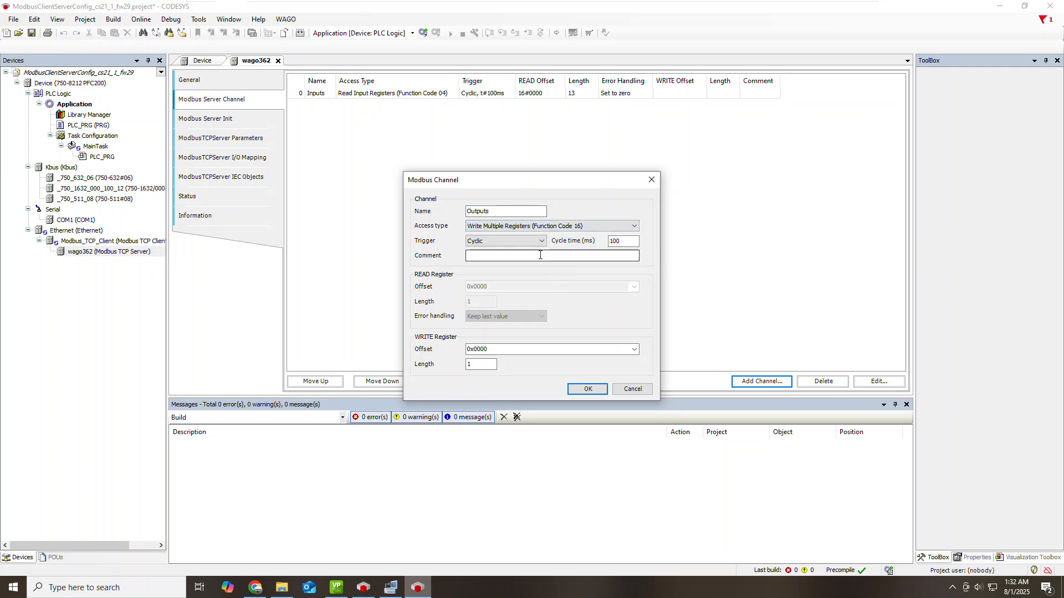
- Set the Outputs channel's write length to 3, check it against the output mapping in Chrome, and confirm the channel
left_click(479, 365)
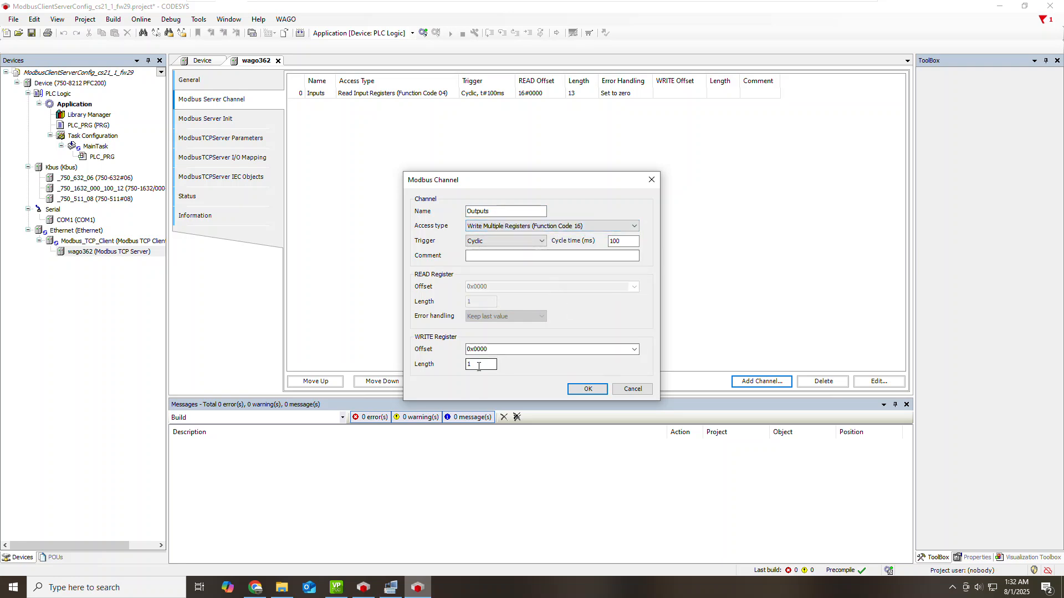
left_click_drag(478, 366, 446, 369)
type("3")
left_click(259, 591)
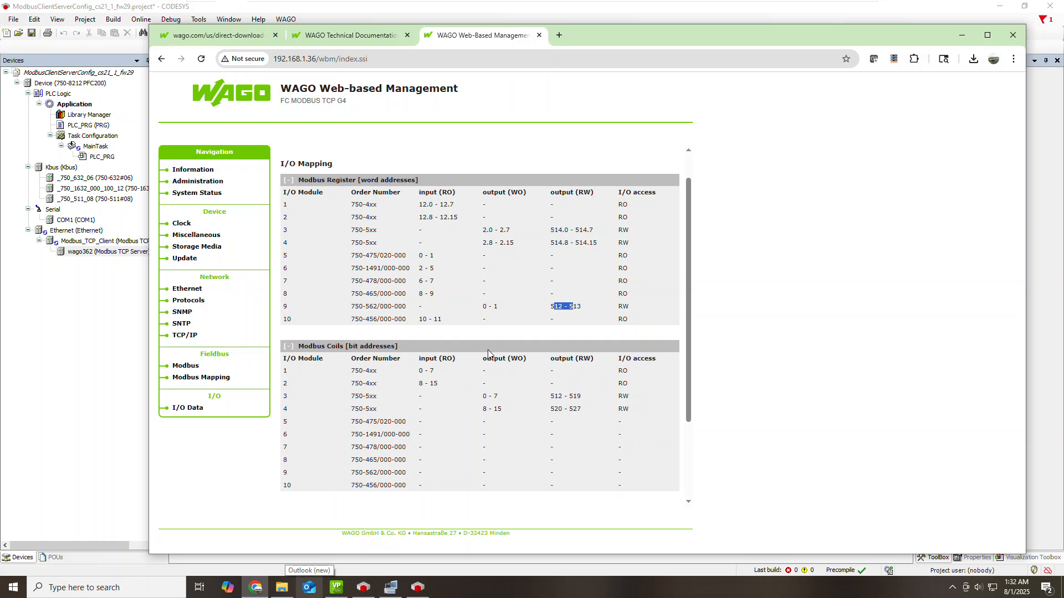
key("alt+Tab")
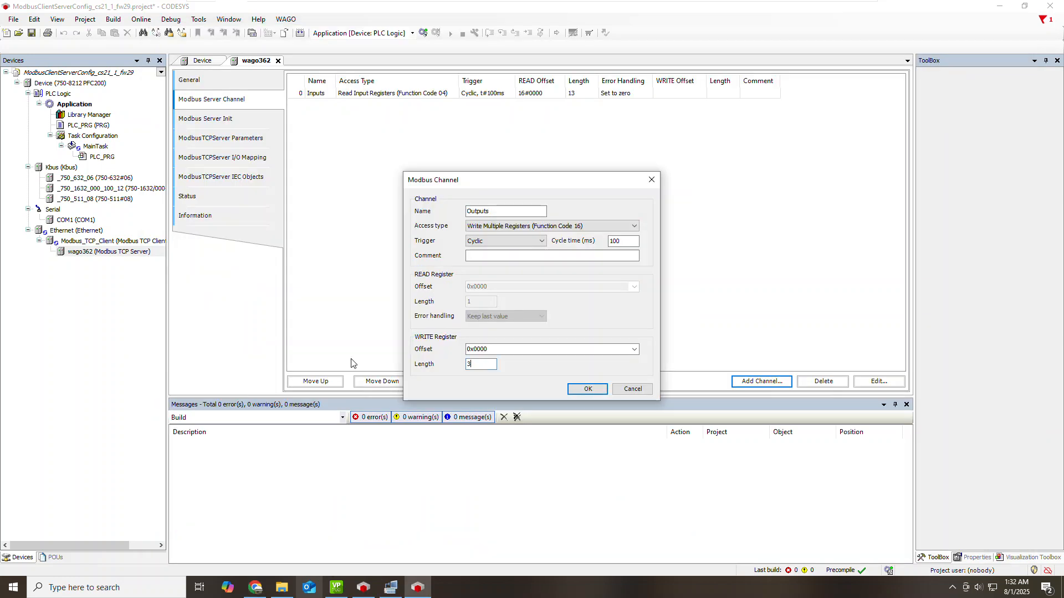
left_click(588, 390)
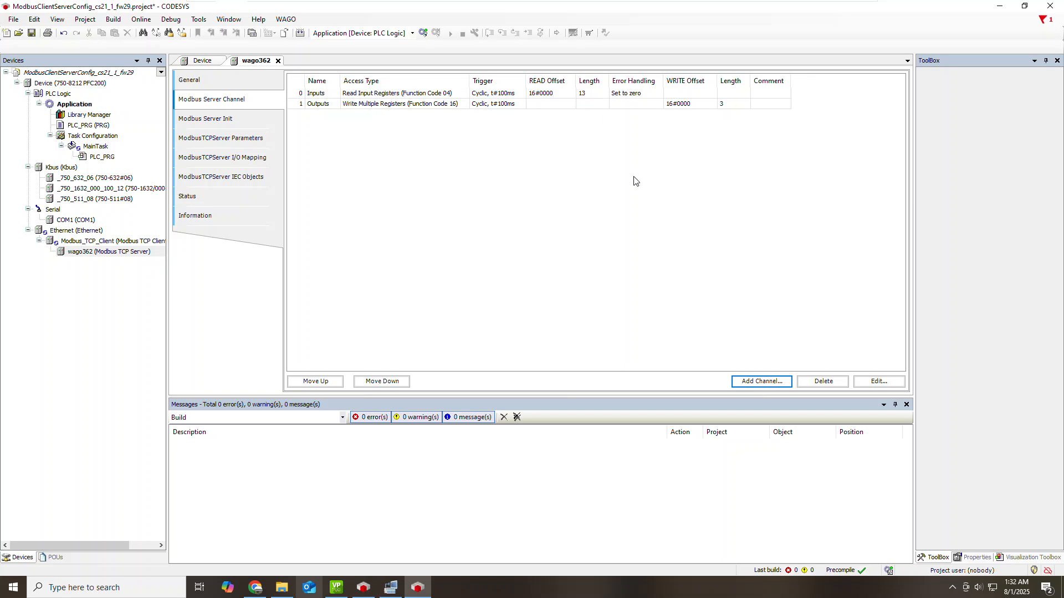
- Open the wago362 I/O mapping and expand the Inputs and Outputs channels to examine their individual words
left_click(247, 158)
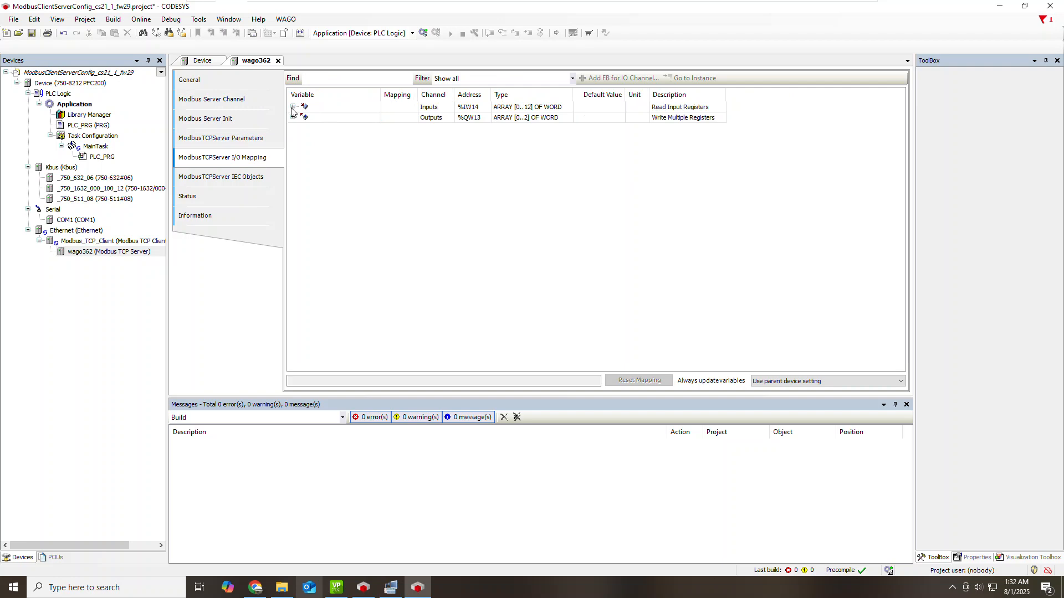
left_click(293, 107)
left_click(292, 255)
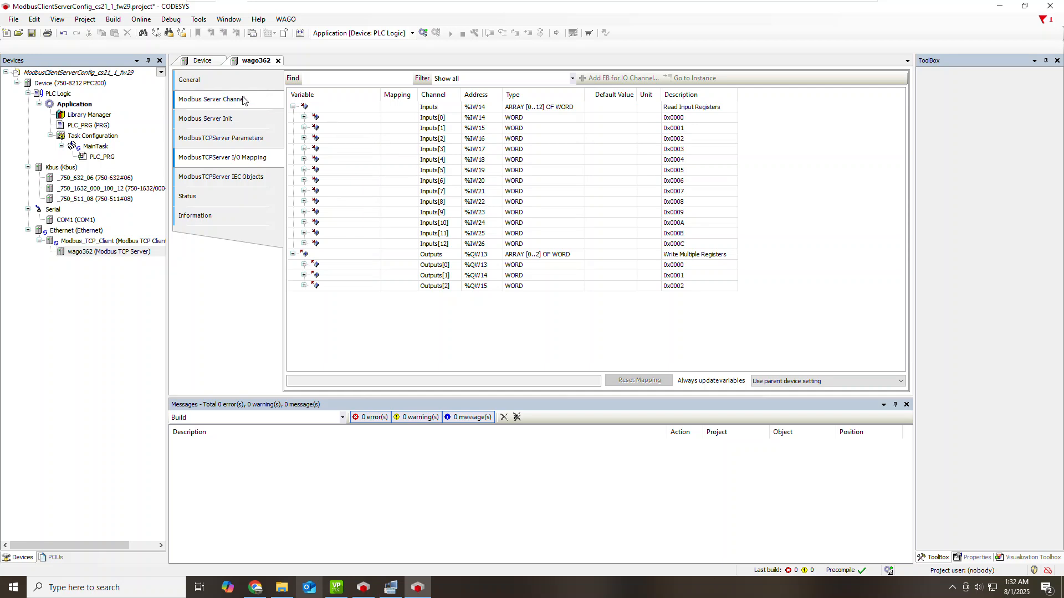
left_click(349, 121)
left_click(427, 246)
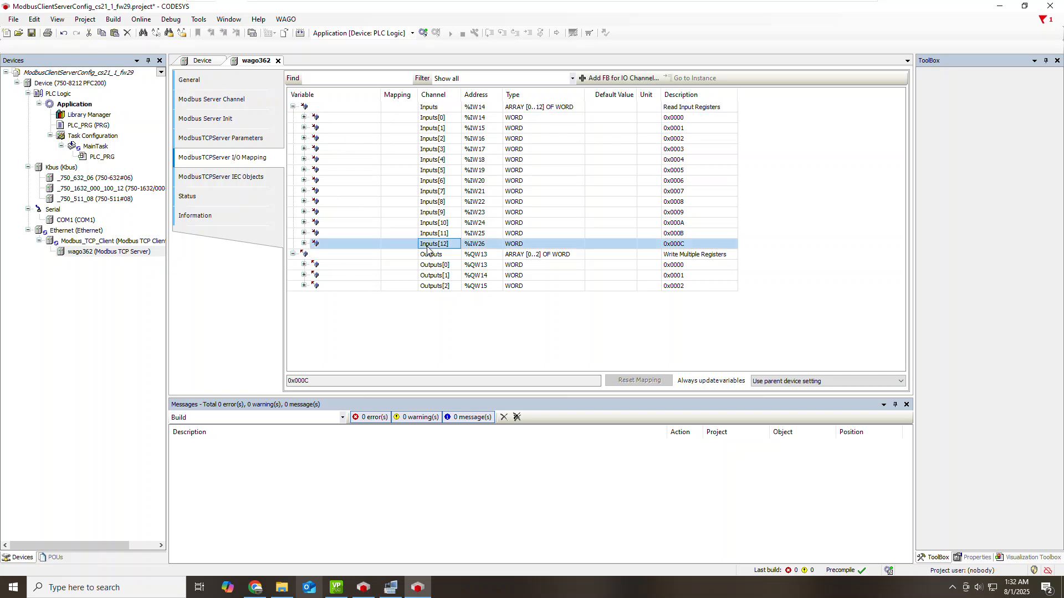
left_click(358, 118)
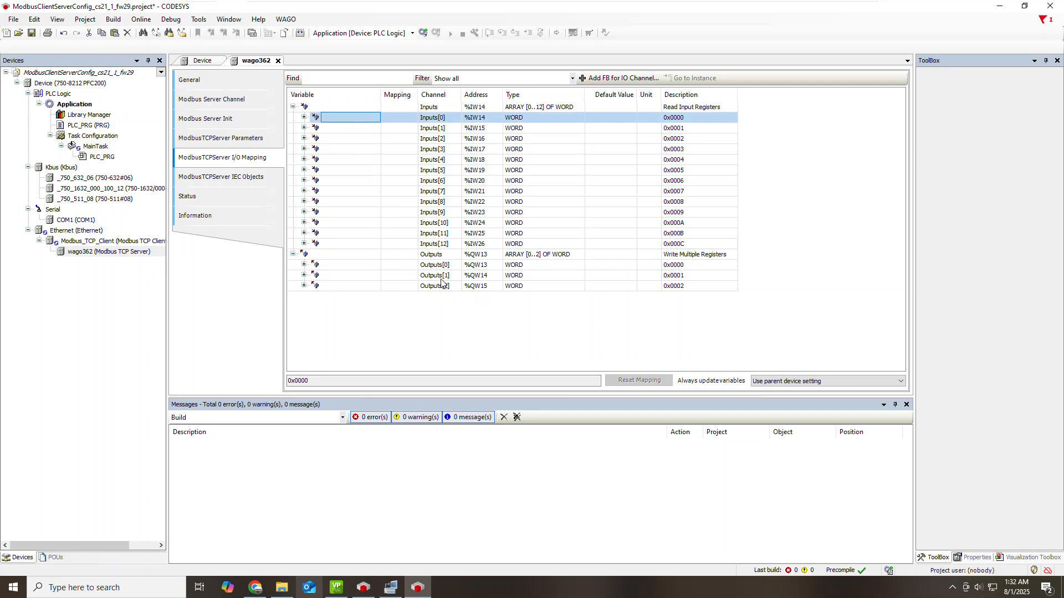
- Map a new variable named m475_ch1 to the Inputs[0] word of the wago362 server
left_click(338, 117)
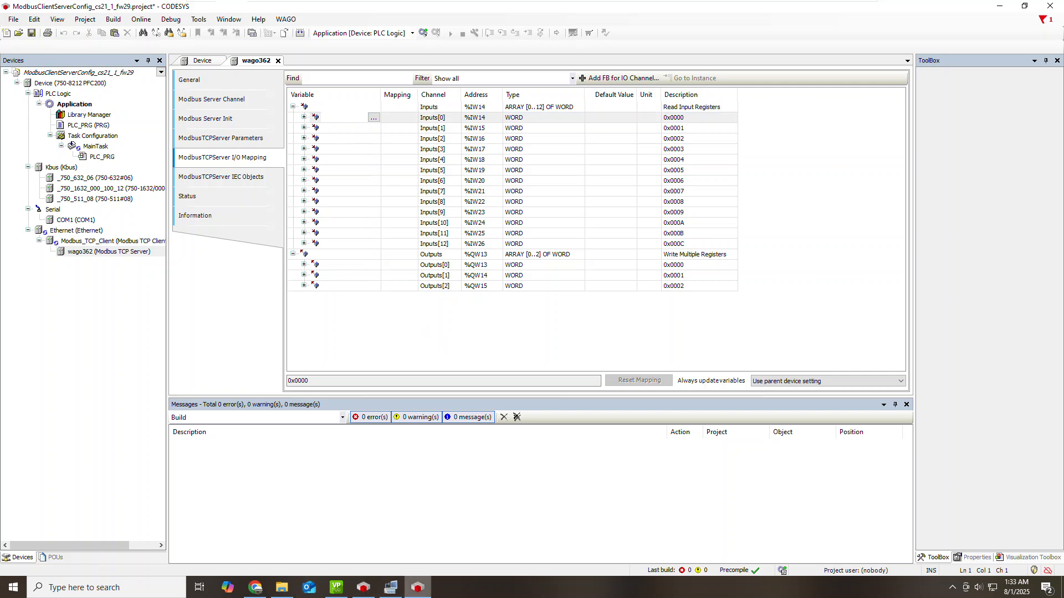
left_click(255, 587)
left_click(377, 259)
left_click(368, 254)
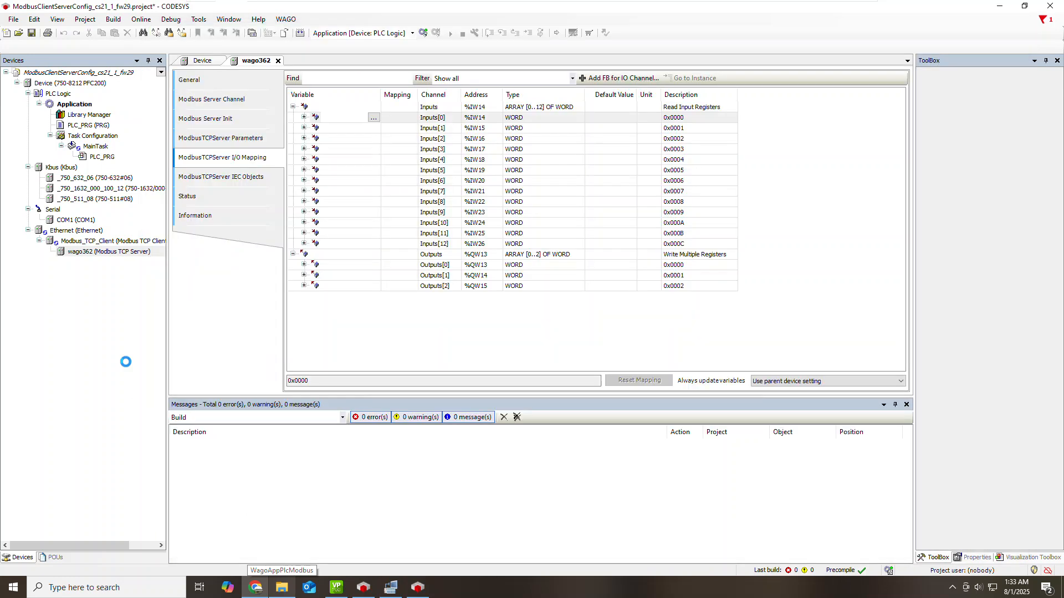
left_click(103, 392)
left_click(330, 118)
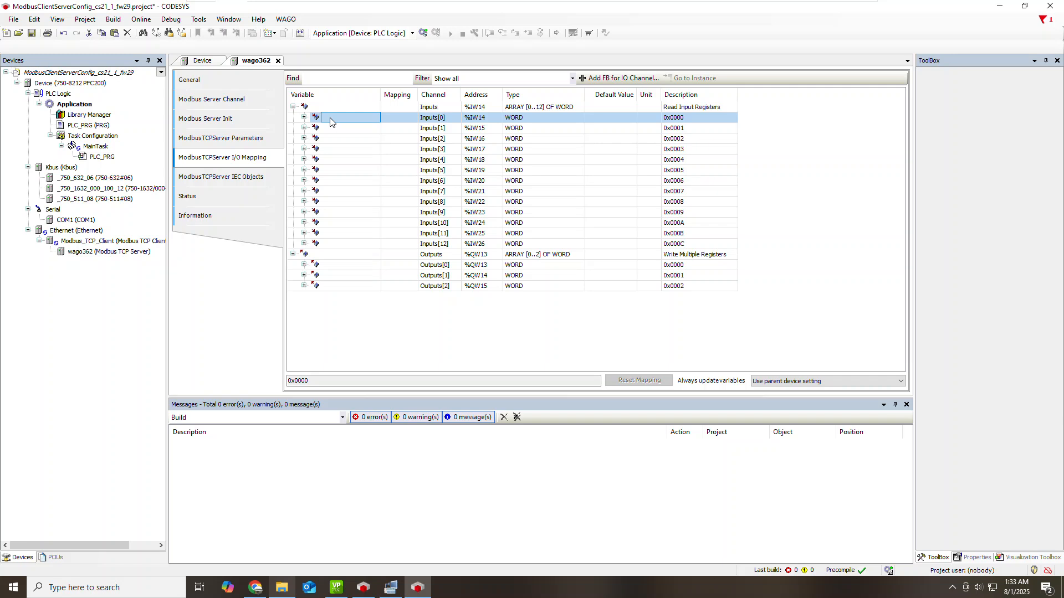
left_click(331, 119)
type("m475_ch1")
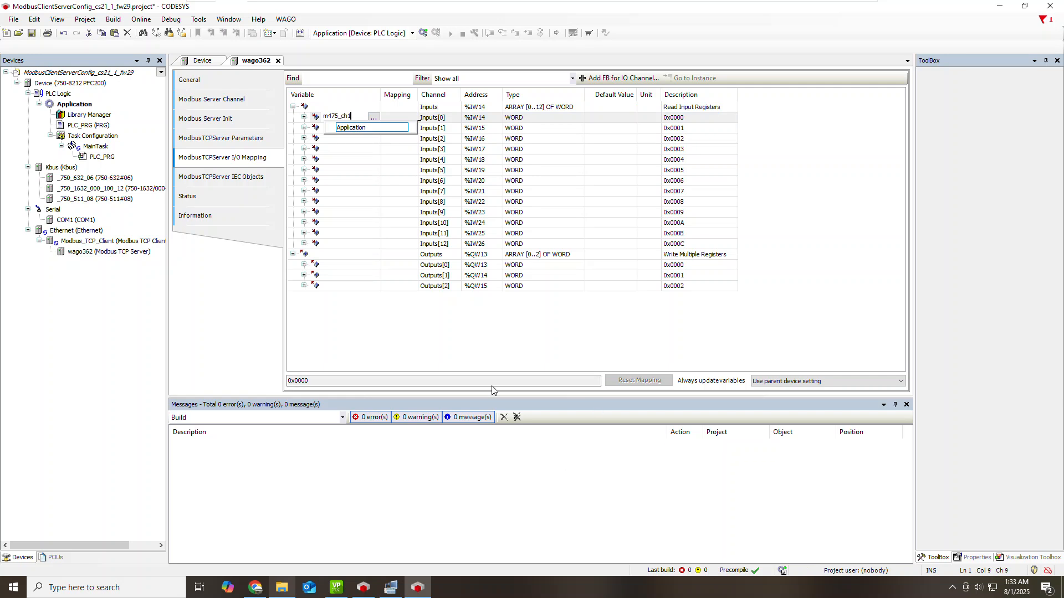
left_click(363, 191)
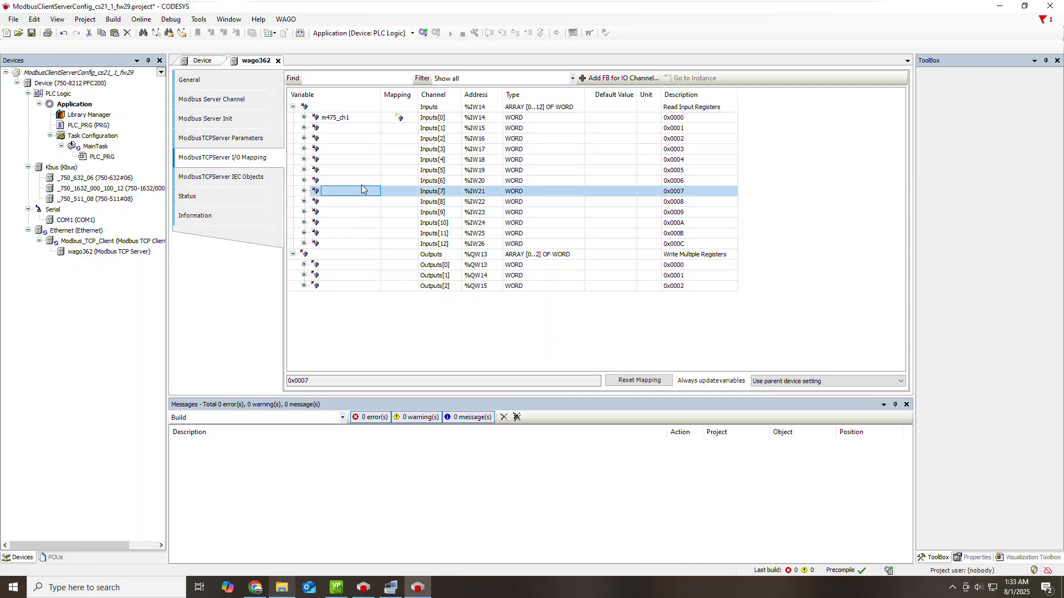
- Check the Inputs[1] word against the Modbus register mapping in Chrome and return to CODESYS
left_click(341, 129)
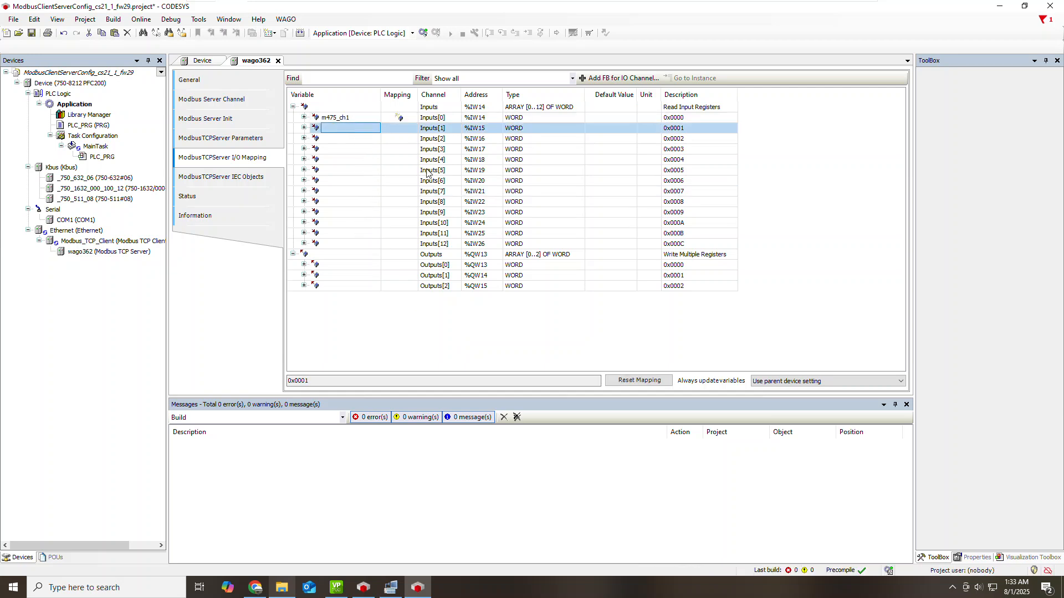
left_click(259, 588)
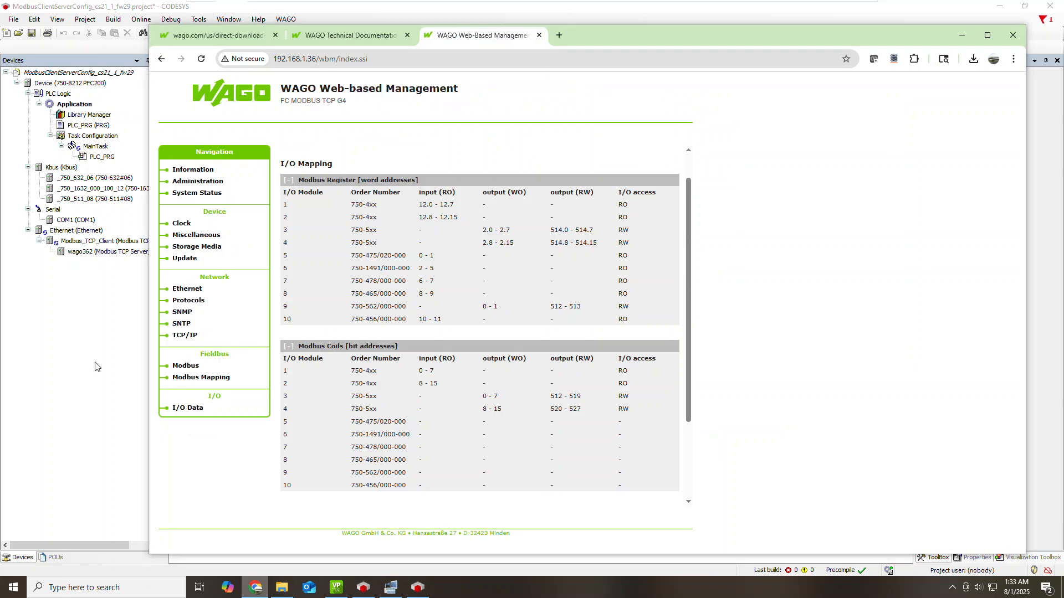
key("alt+Tab")
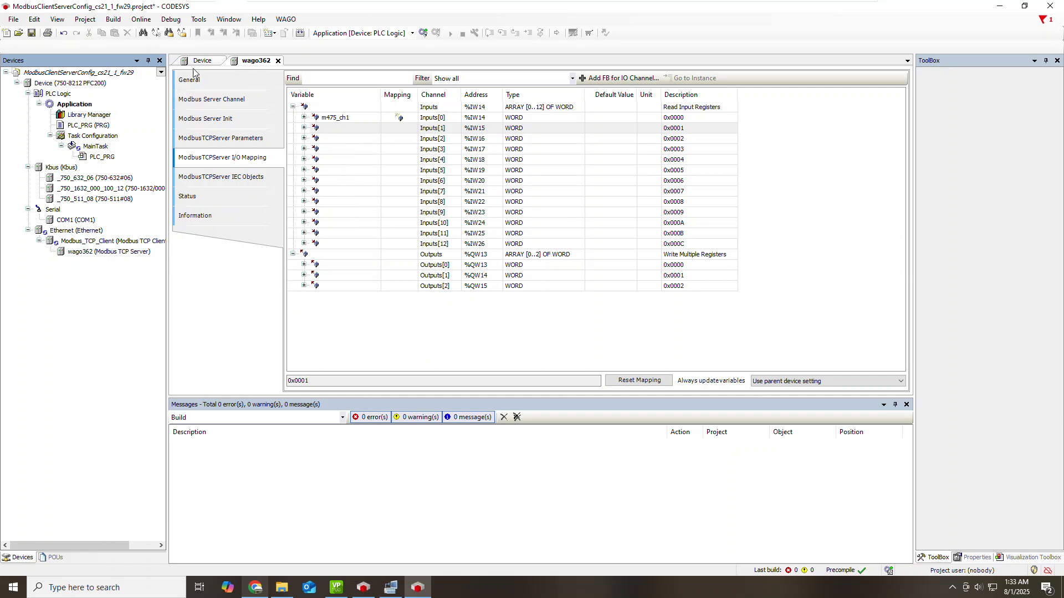
- Open the PLC_PRG program and add an empty line inside its VAR declaration block
double_click(80, 126)
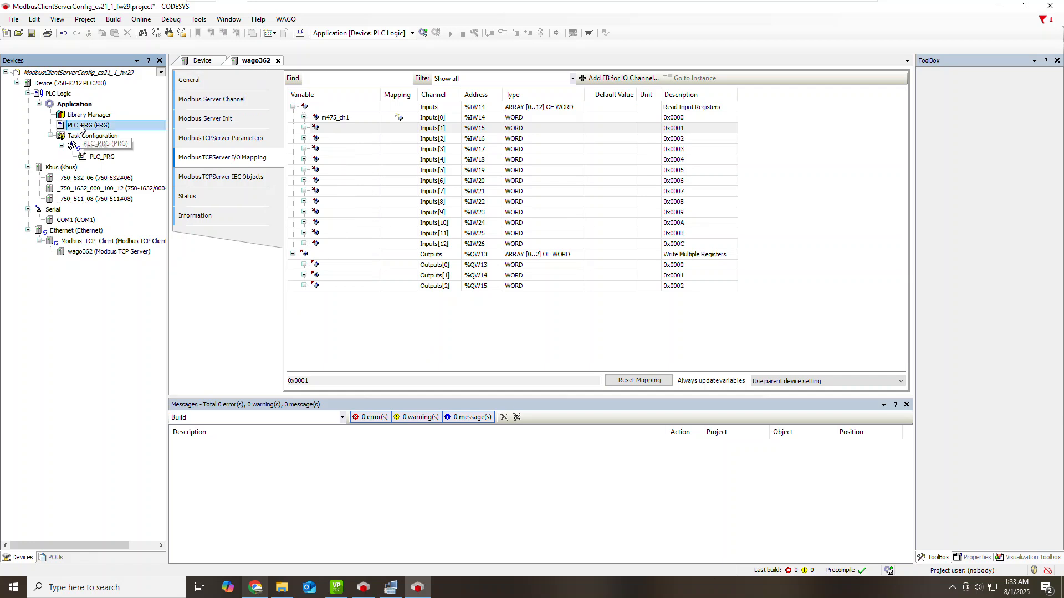
left_click(271, 80)
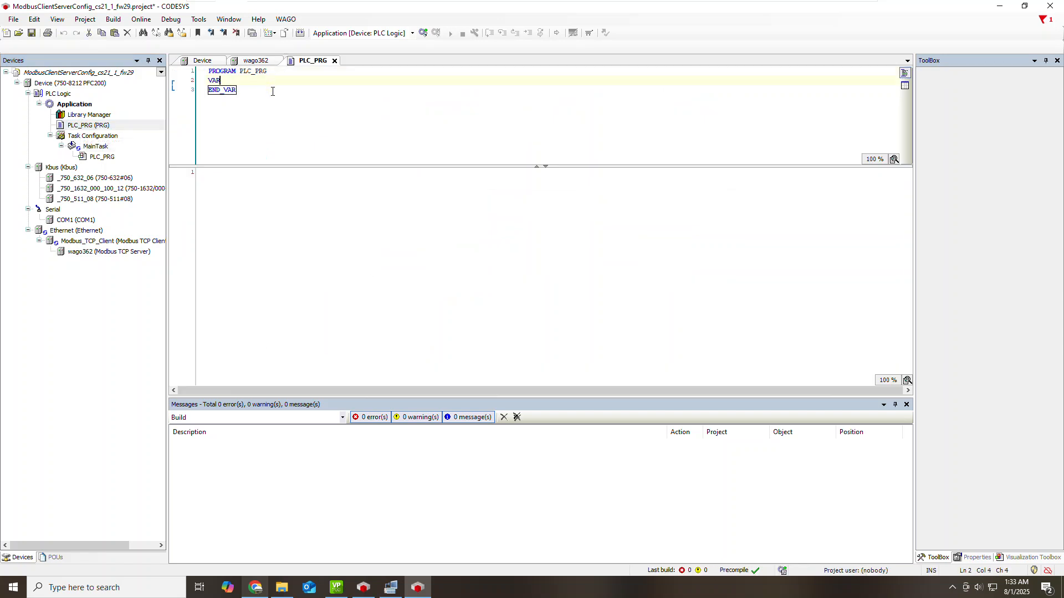
key("Return")
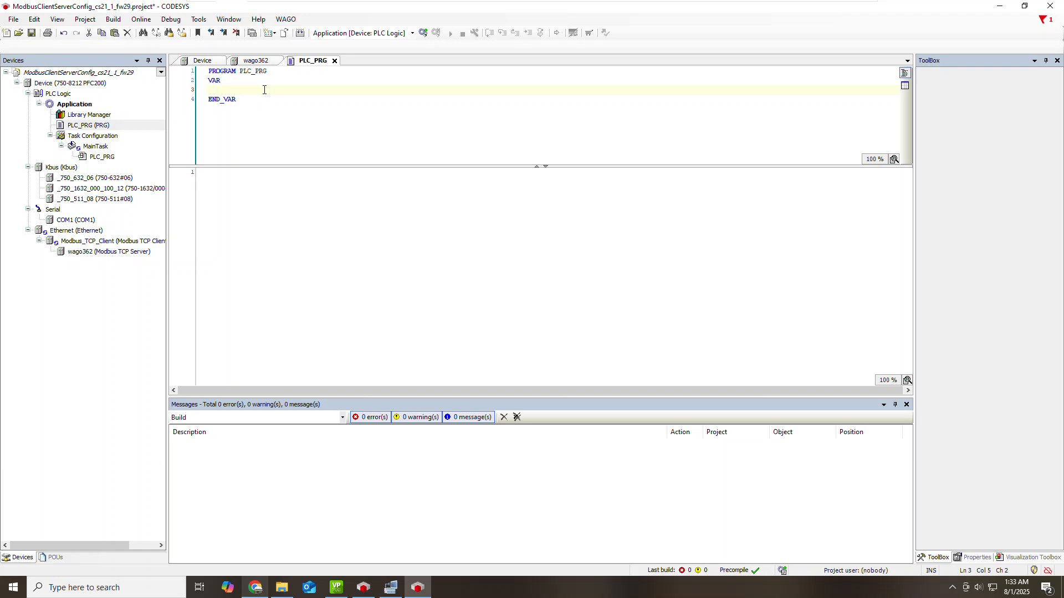
left_click(257, 190)
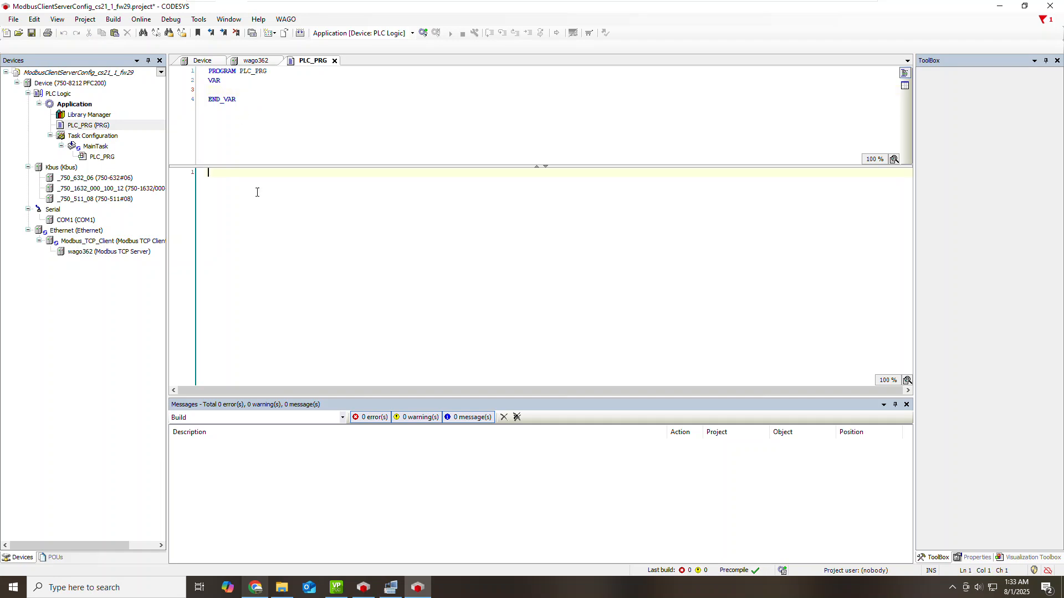
- Insert the variable m475_ch1 from IoConfig_Globals_Mapping into the PLC_PRG code with the Input Assistant, ending the statement with a semicolon
key("F2")
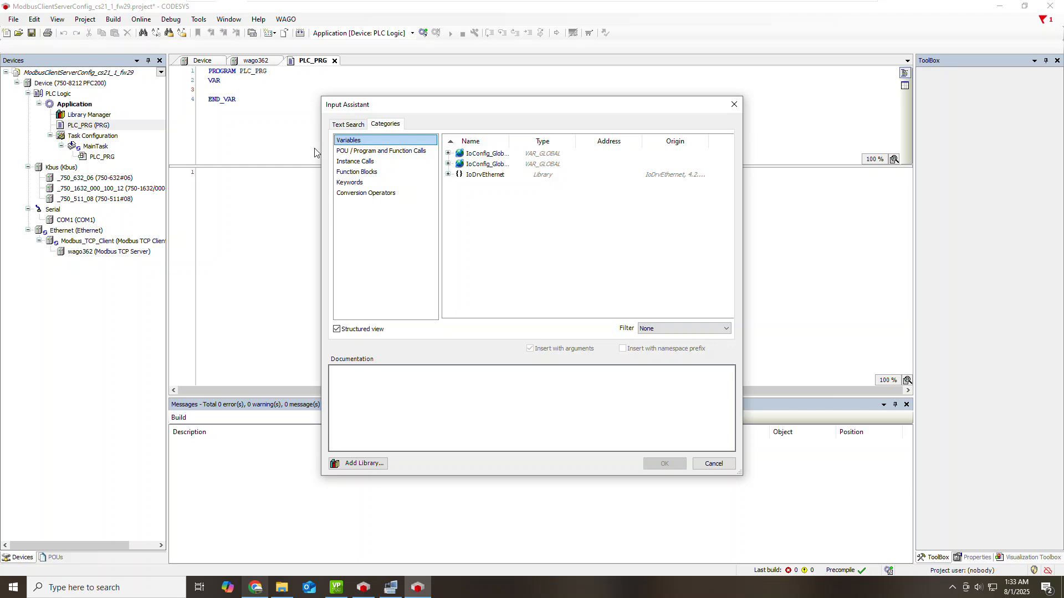
double_click(510, 146)
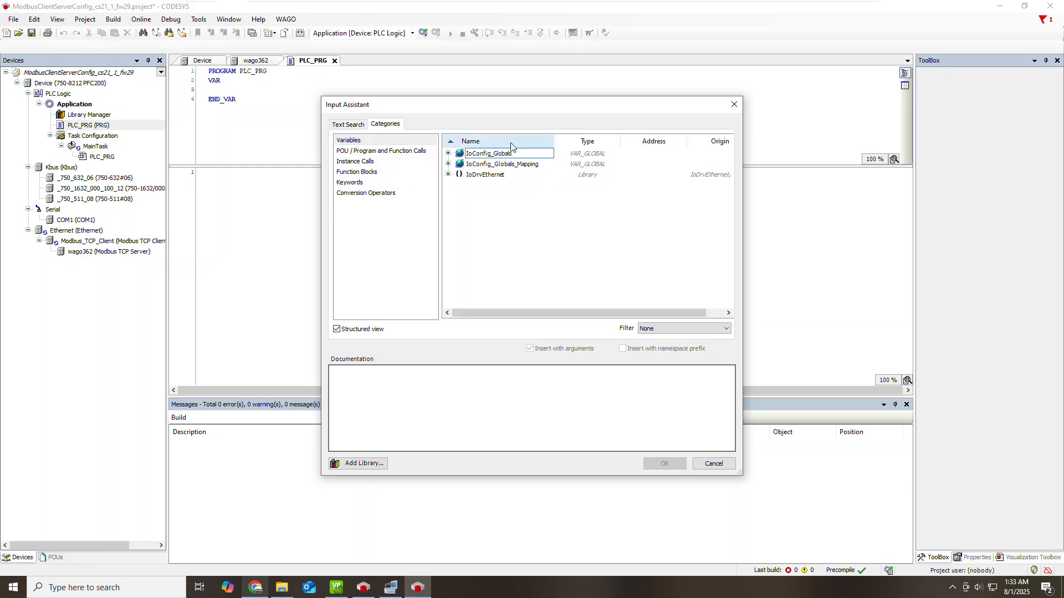
left_click(472, 166)
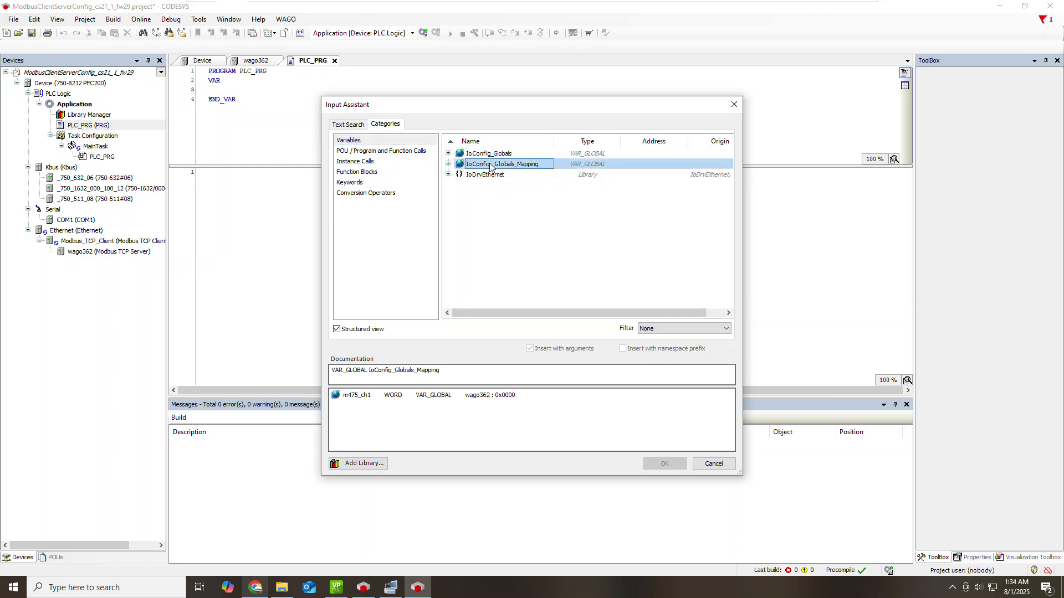
left_click(448, 164)
left_click(482, 176)
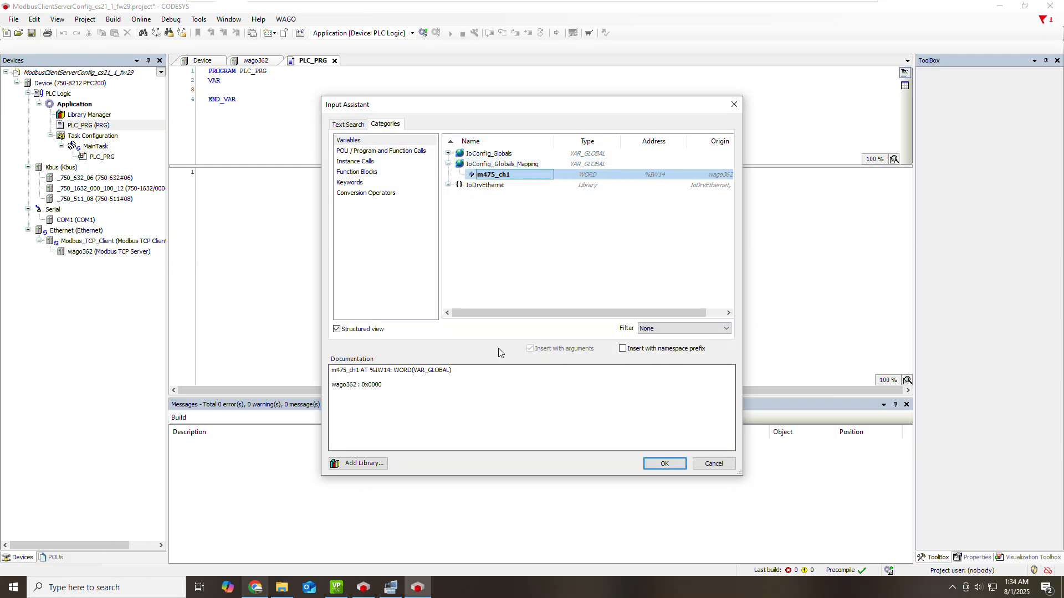
left_click(664, 463)
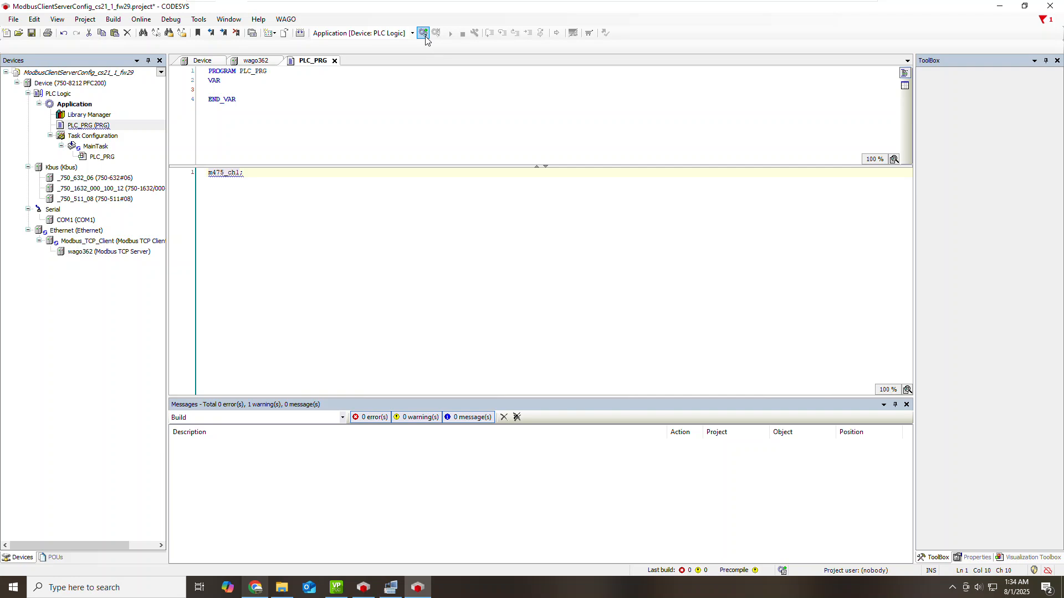
- Log in to the PLC, download the latest code over the existing application, and start it
left_click(423, 32)
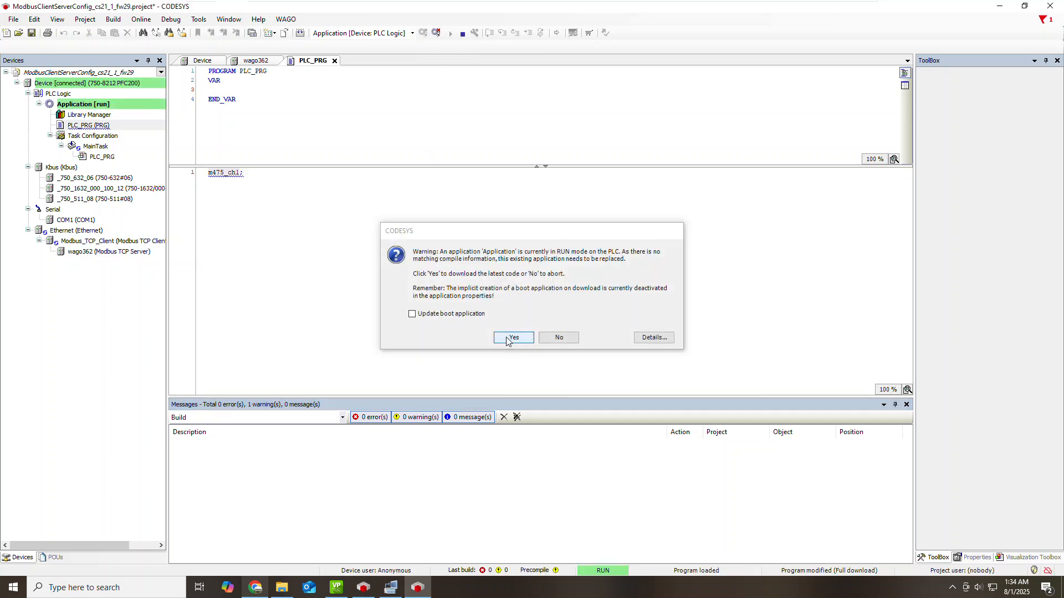
left_click(507, 338)
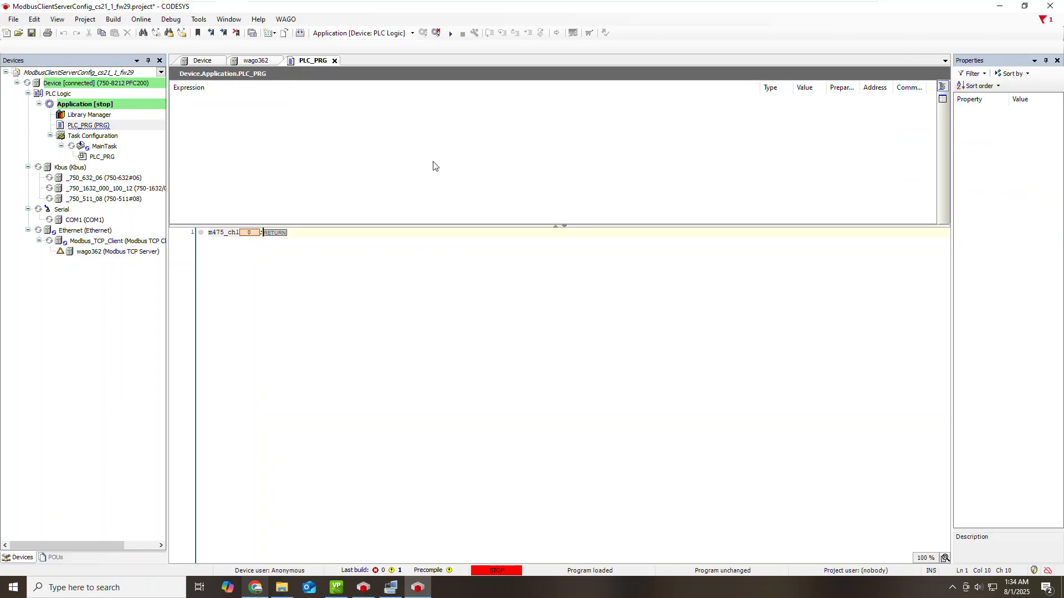
left_click(449, 34)
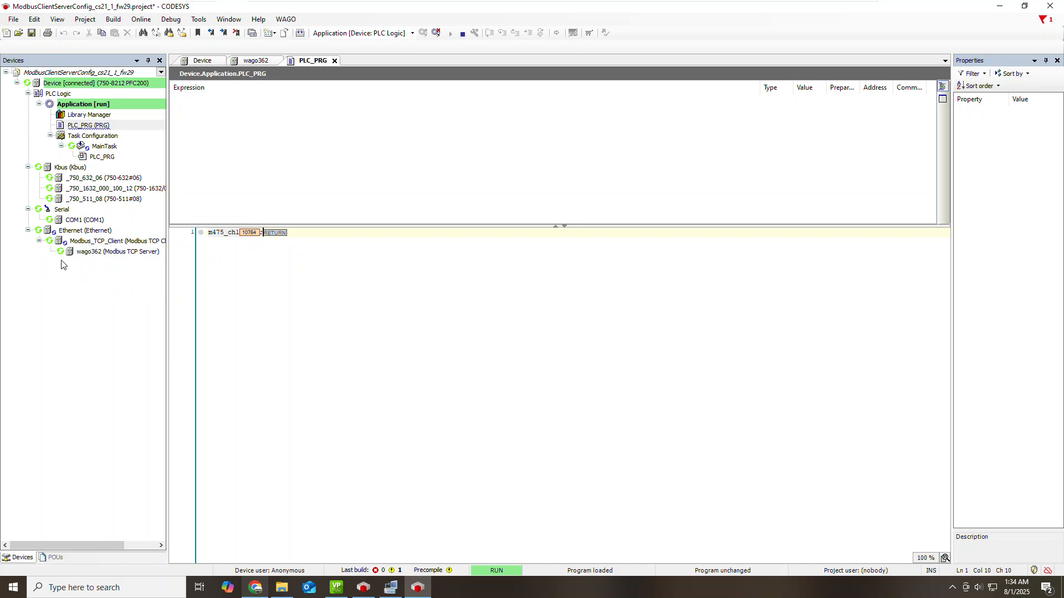
- Examine the live value of m475_ch1 in PLC_PRG and log out of the PLC
left_click(243, 235)
left_click_drag(247, 231, 254, 232)
left_click(436, 33)
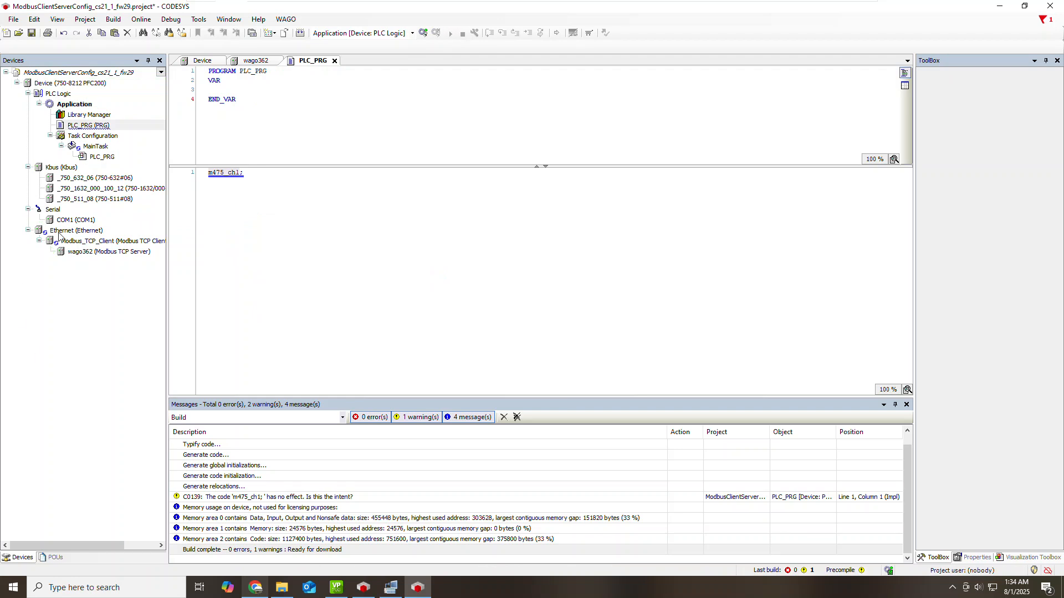
- Add a ModbusTCP Server Device under the Ethernet adapter and close the Add Device dialog
right_click(60, 105)
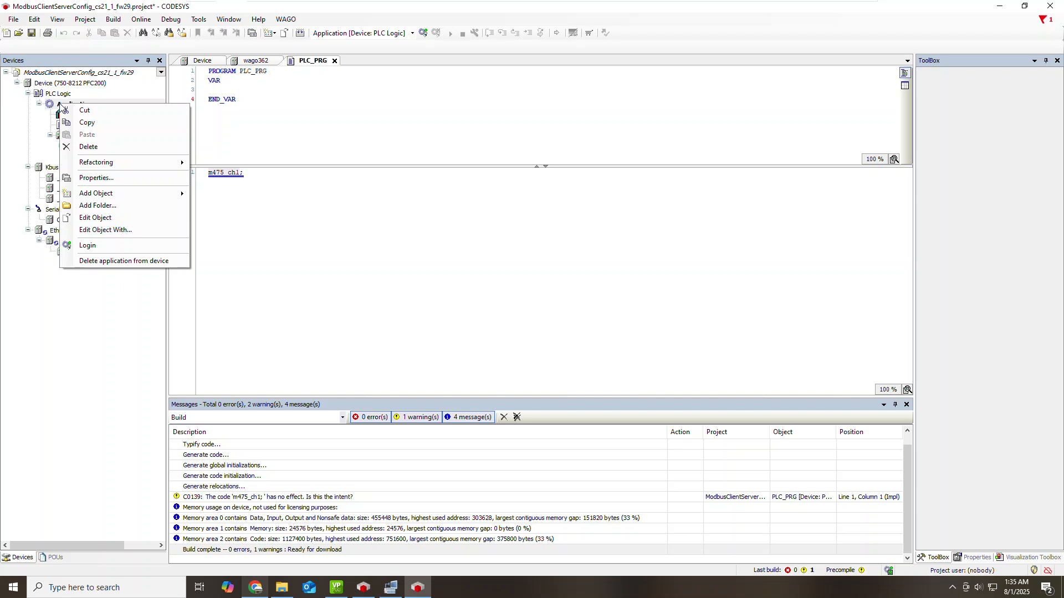
left_click(54, 296)
left_click(50, 86)
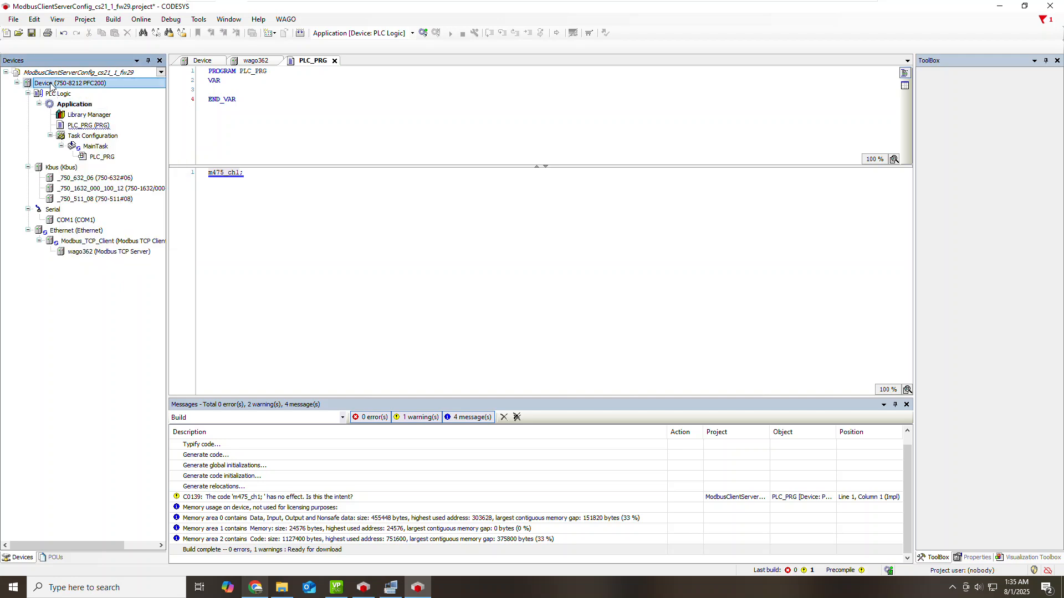
right_click(50, 85)
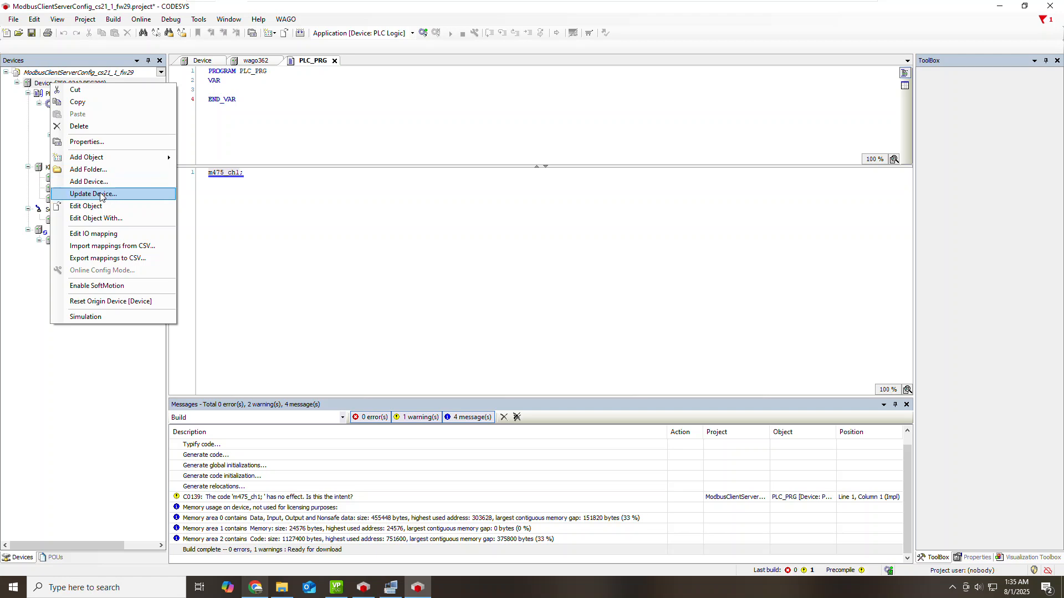
left_click(94, 183)
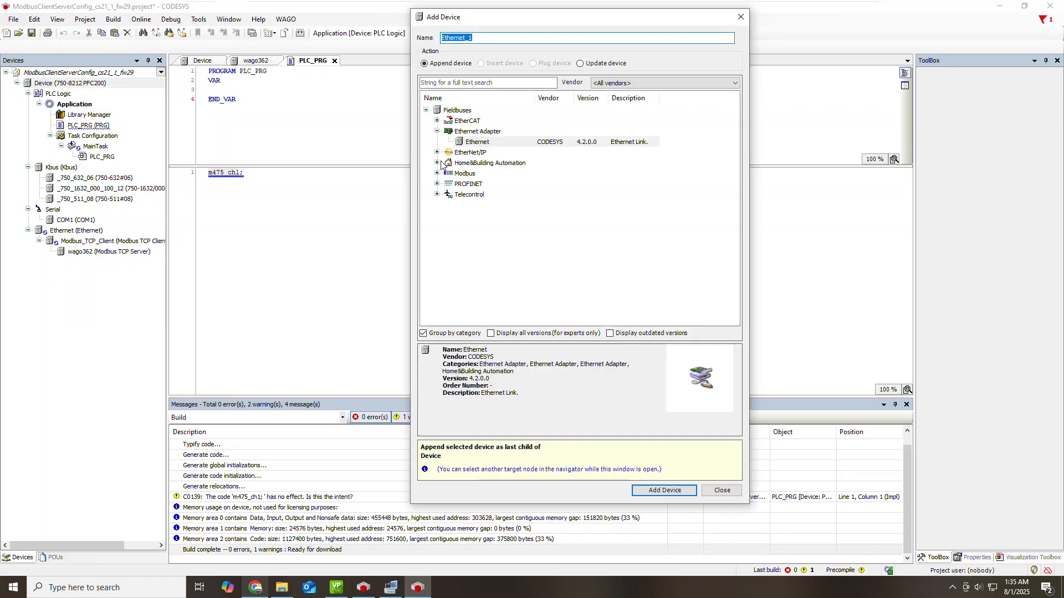
left_click(67, 232)
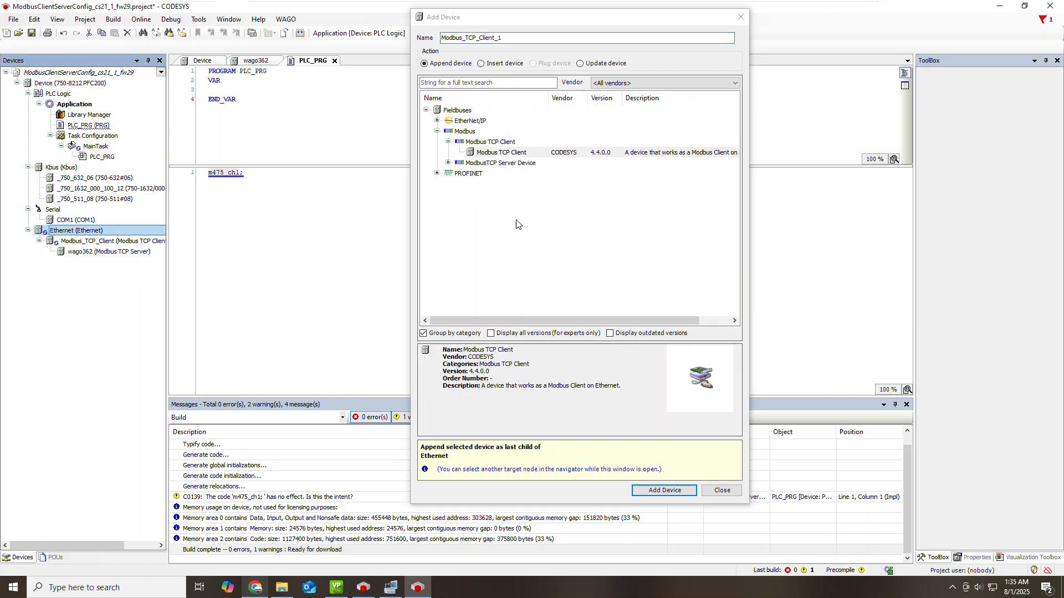
left_click(448, 163)
left_click(499, 174)
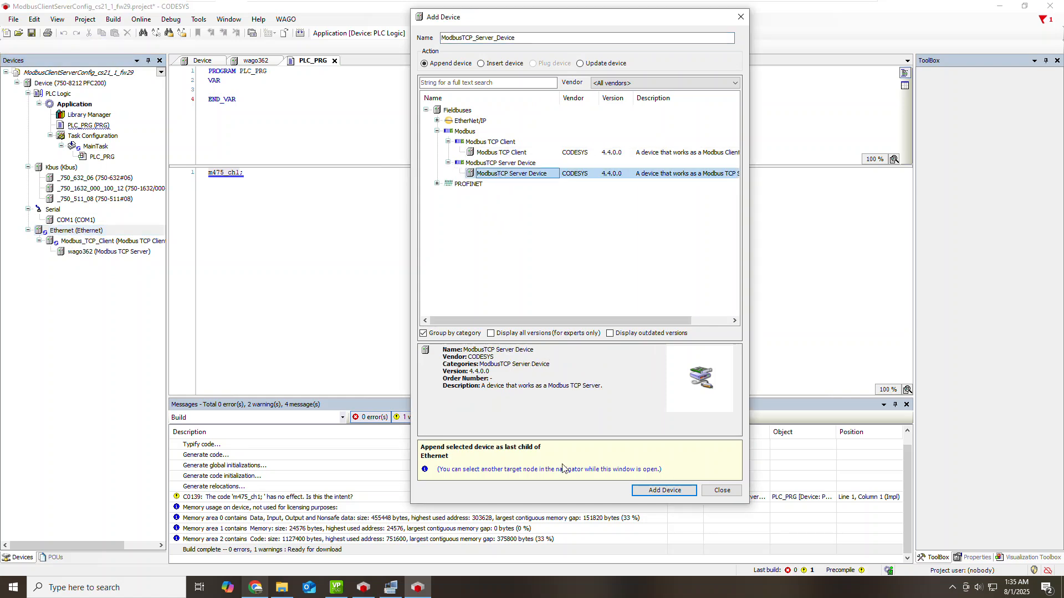
left_click(661, 491)
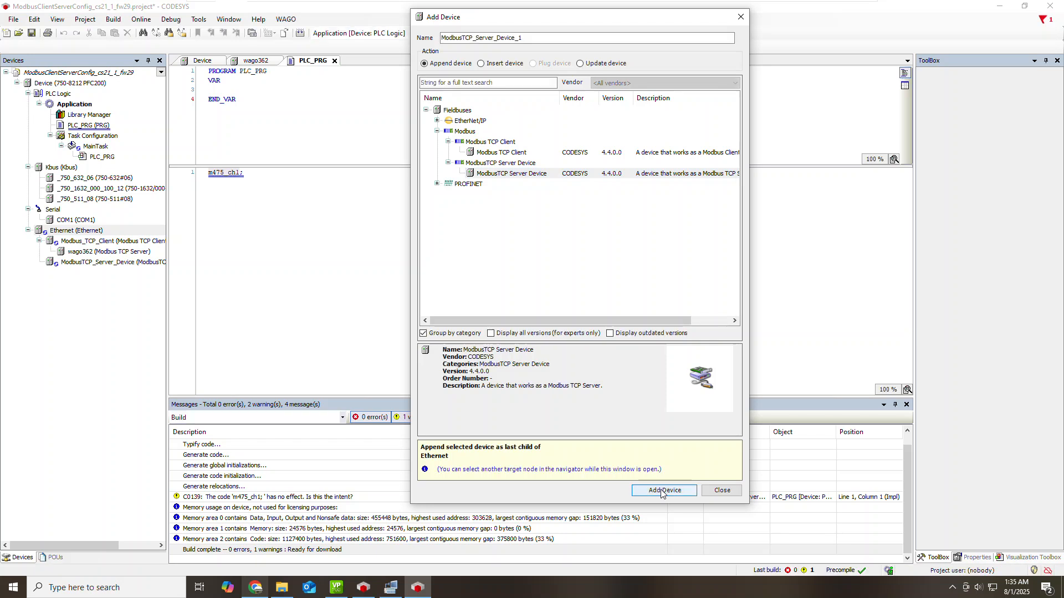
left_click(722, 491)
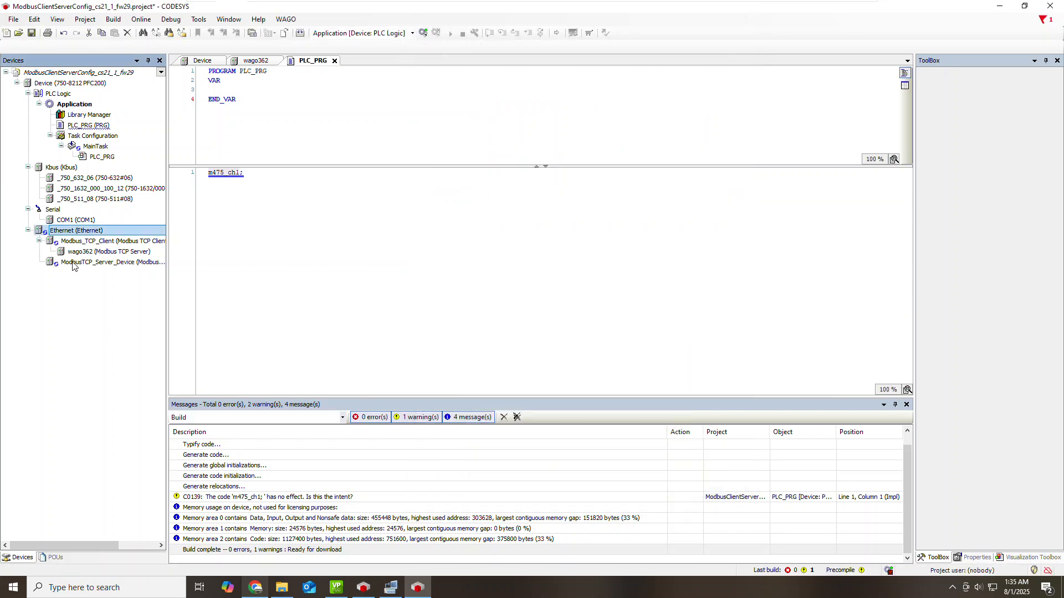
- Open the ModbusTCP_Server_Device settings, review the holding and input register counts, and enable Discrete Bit Areas
double_click(75, 263)
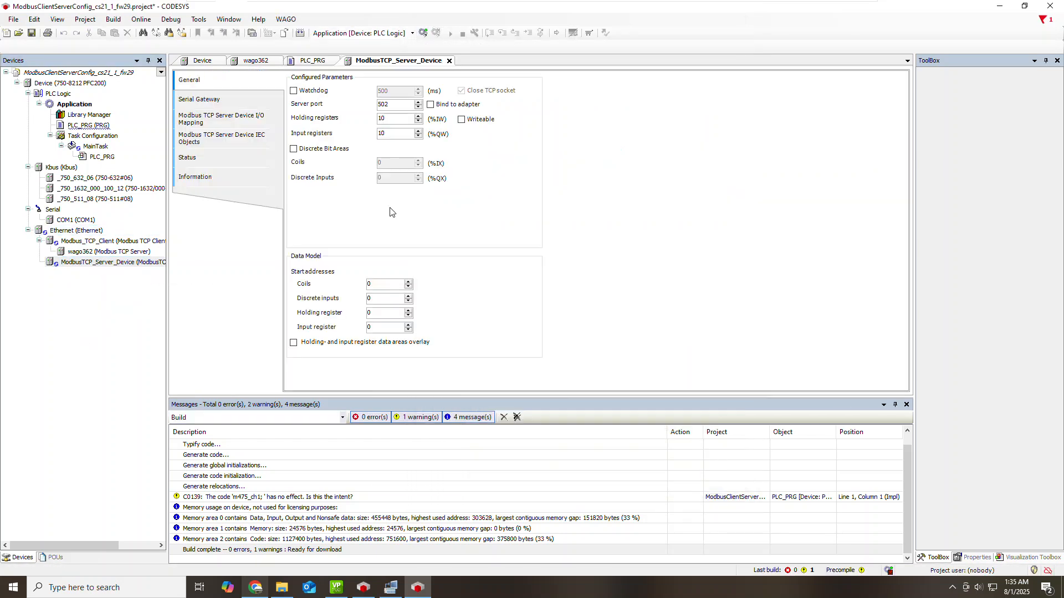
double_click(387, 119)
double_click(378, 133)
left_click(293, 149)
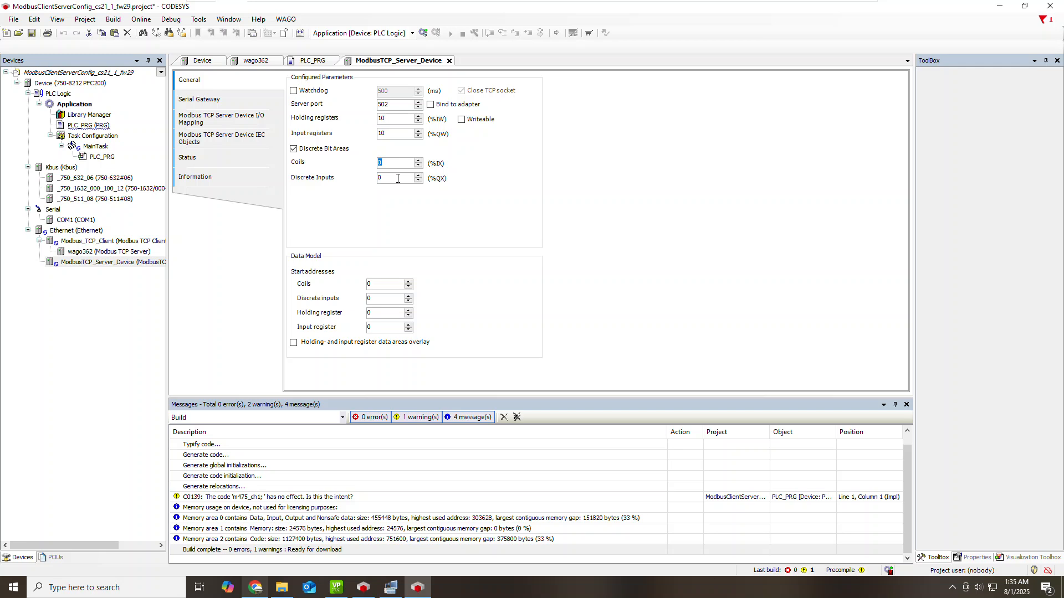
- Try a larger holding register count for the Modbus TCP server device and restore it to 10
double_click(390, 178)
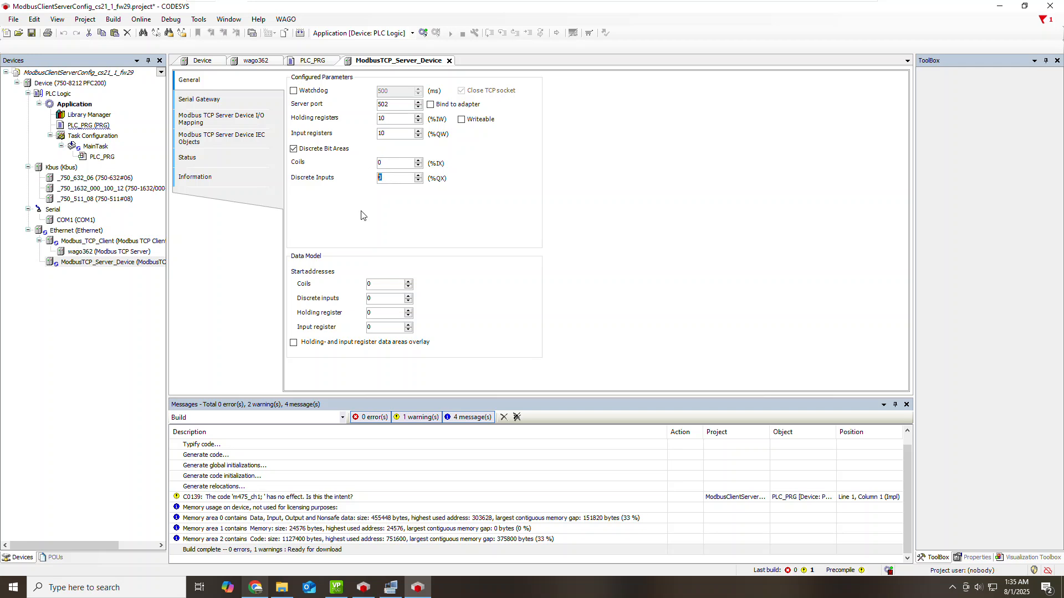
double_click(389, 120)
type("1000")
type("0")
left_click_drag(399, 116, 376, 119)
left_click_drag(397, 119, 352, 127)
type("10")
- Set the coils and discrete inputs to 10 each, and briefly toggle the holding registers' Writeable option
left_click_drag(385, 164, 357, 167)
type("1010")
left_click(462, 120)
left_click(461, 119)
- Open the server device's I/O mapping and examine the holding registers, input registers, coils and discrete inputs down to the individual bits
left_click(216, 121)
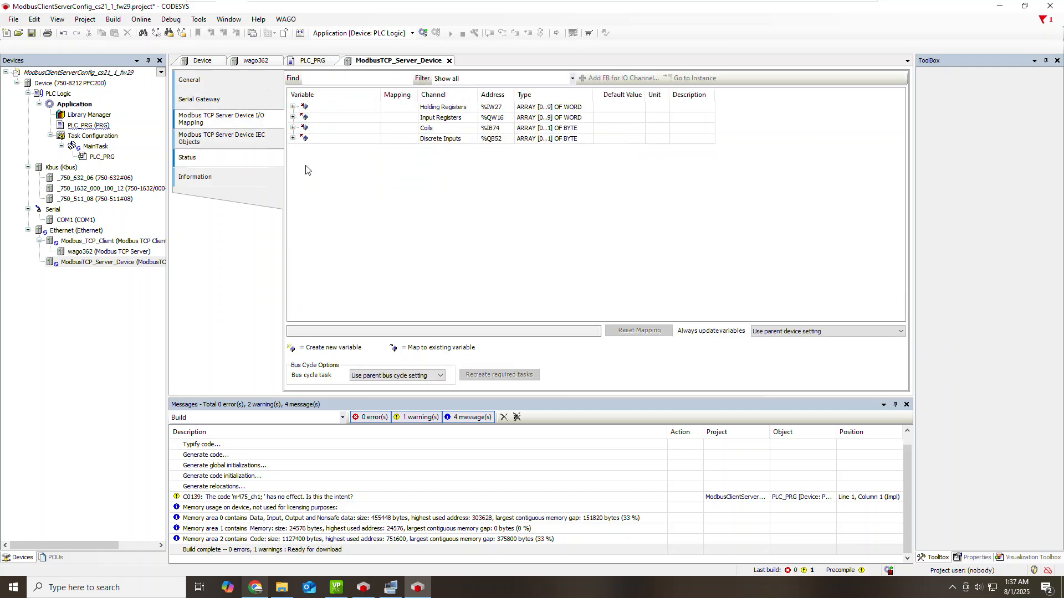
left_click(293, 107)
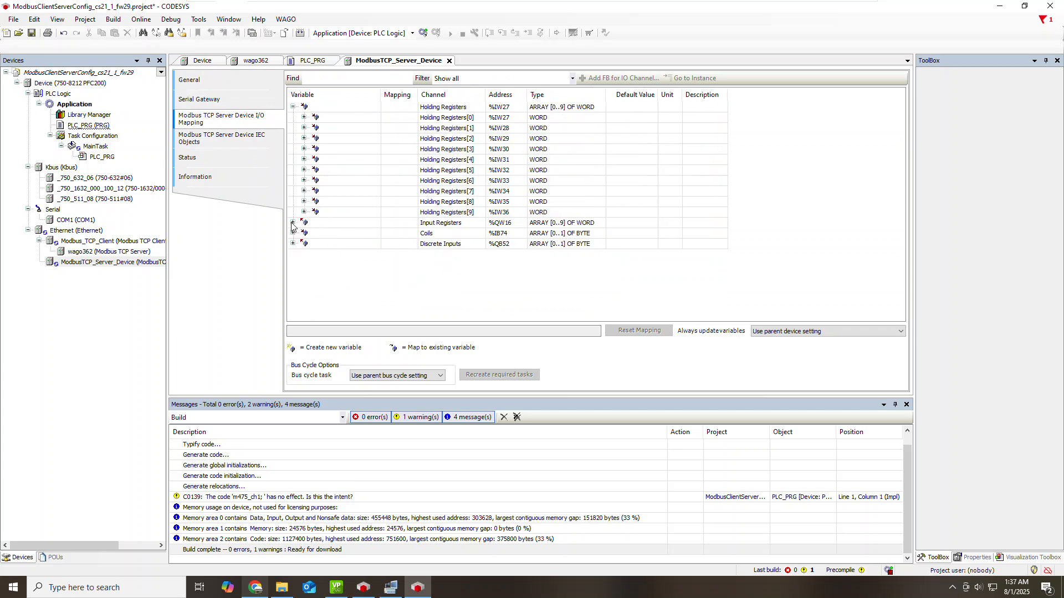
left_click(292, 222)
scroll(435, 258, "down", 2)
left_click(292, 297)
scroll(421, 244, "down", 1)
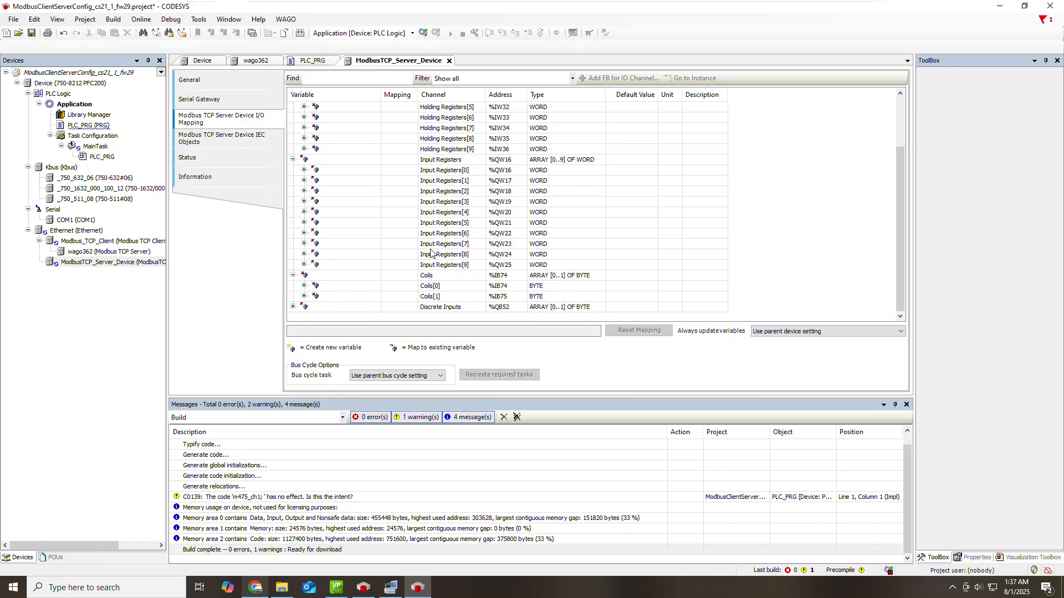
left_click(304, 286)
scroll(427, 246, "down", 4)
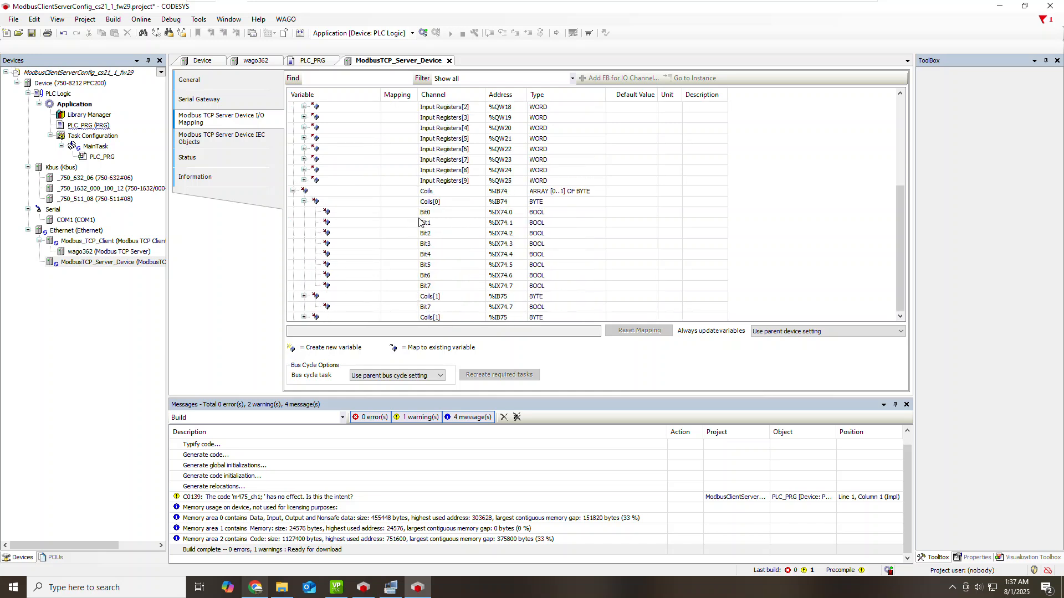
left_click(304, 297)
scroll(307, 300, "down", 1)
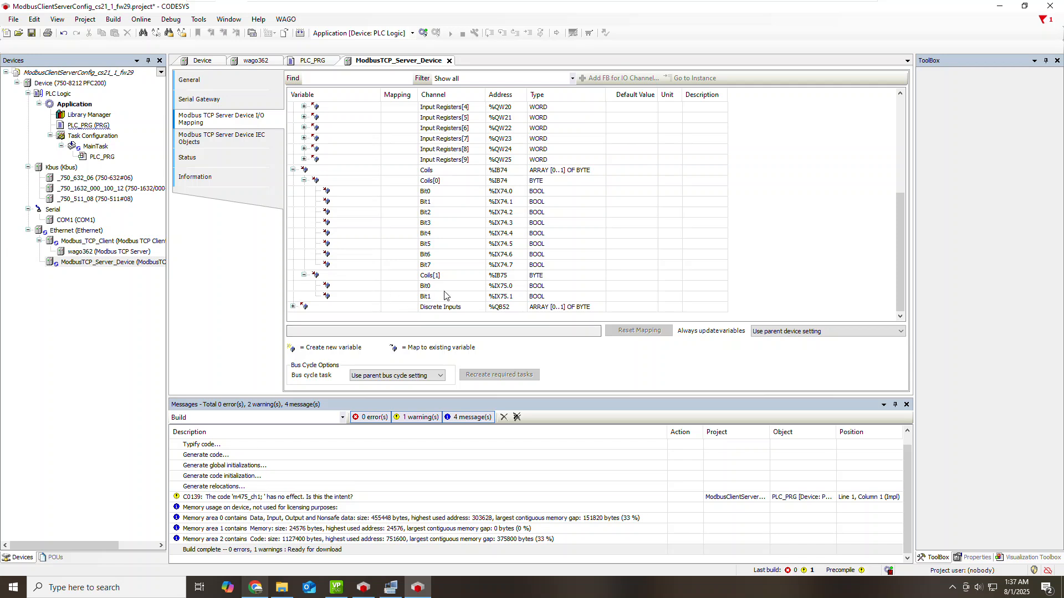
left_click(293, 308)
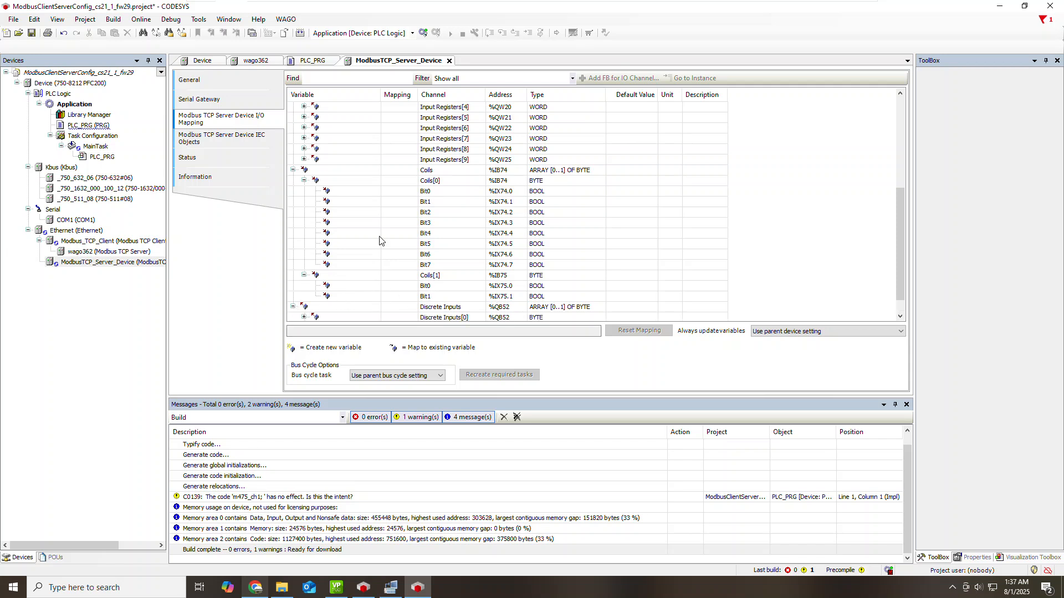
left_click(303, 297)
scroll(342, 273, "down", 3)
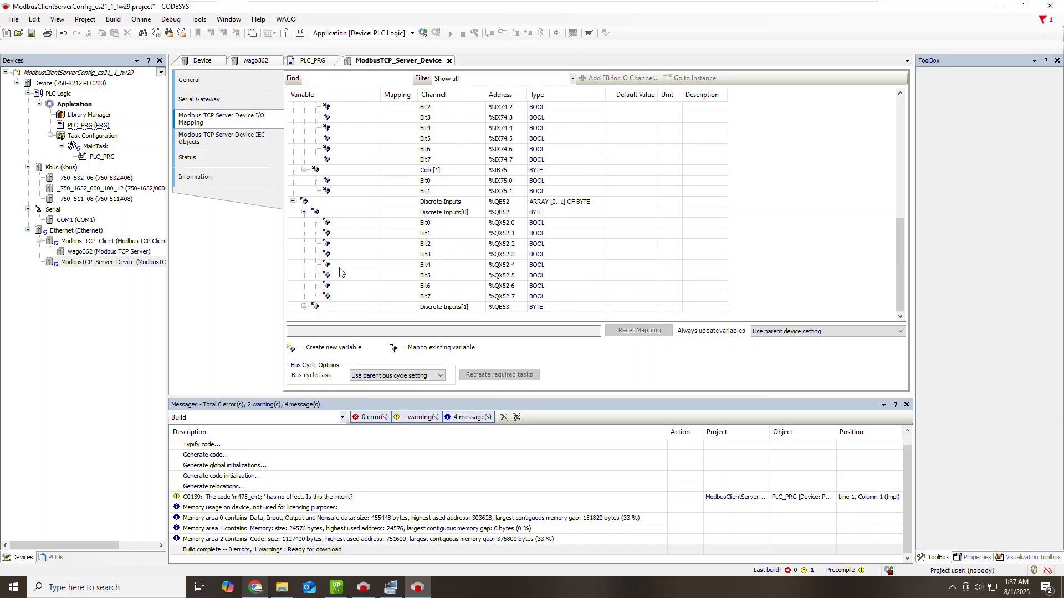
left_click(304, 308)
- Map a new variable named Hmi_write_1 to Holding Registers[0]
scroll(397, 268, "up", 12)
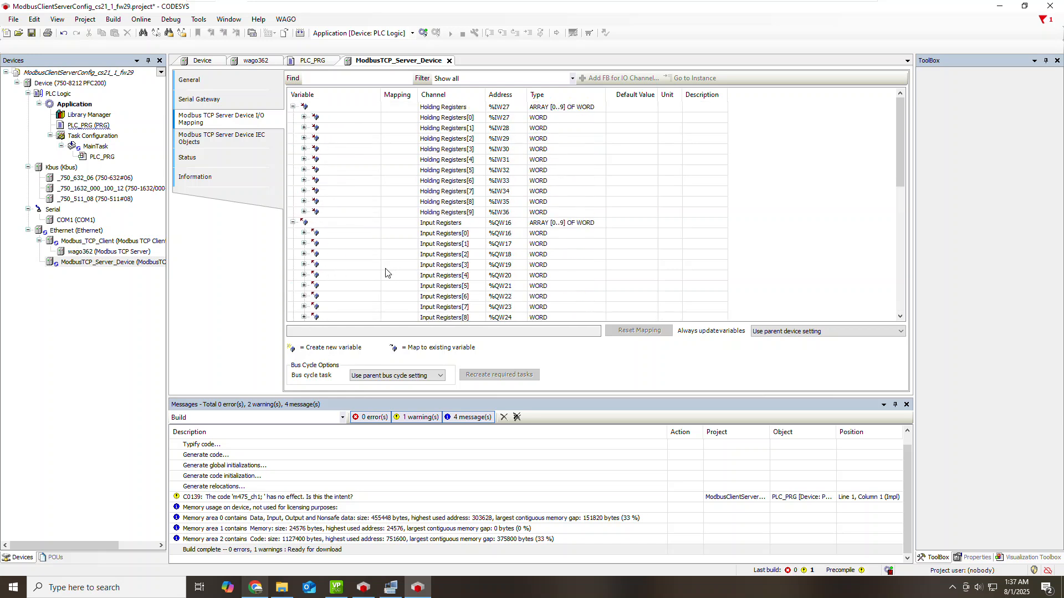
double_click(344, 118)
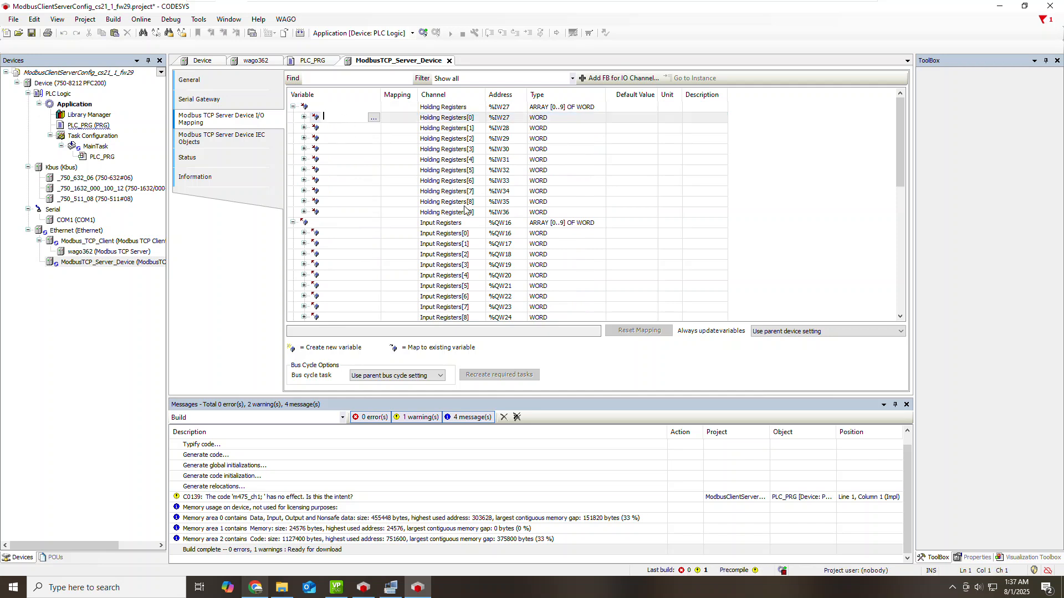
type("Hmi_write")
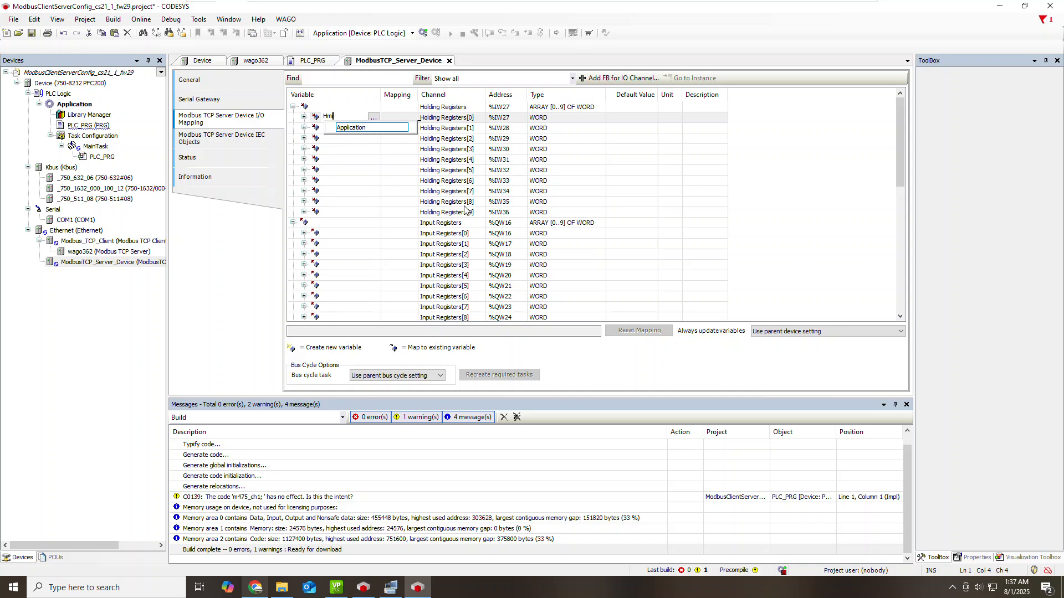
type("1")
key("Return")
- Map a new variable named Hmi_read_1 to Input Registers[0]
double_click(342, 234)
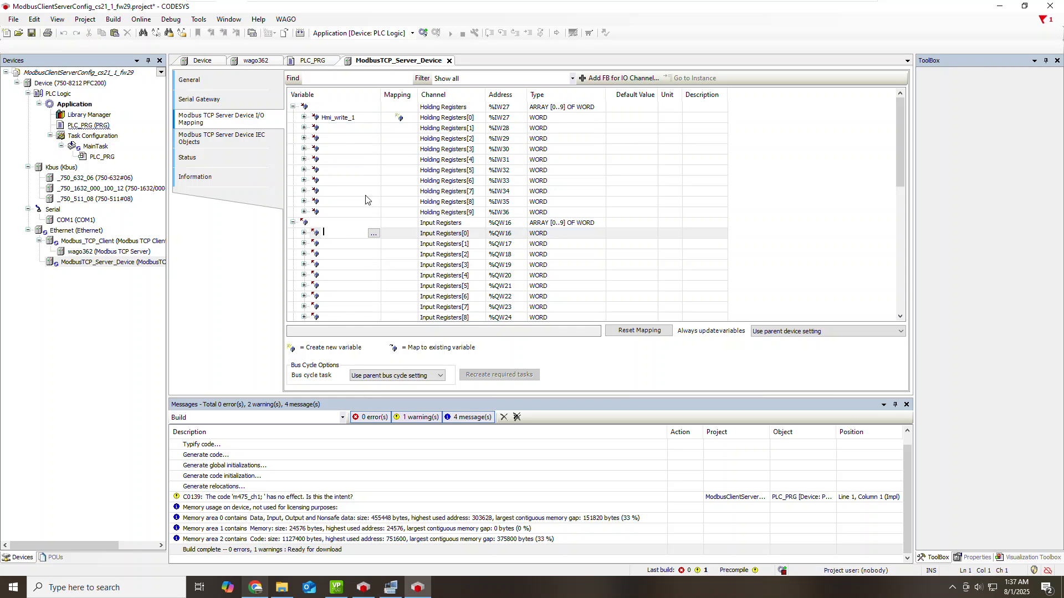
type("Hmi")
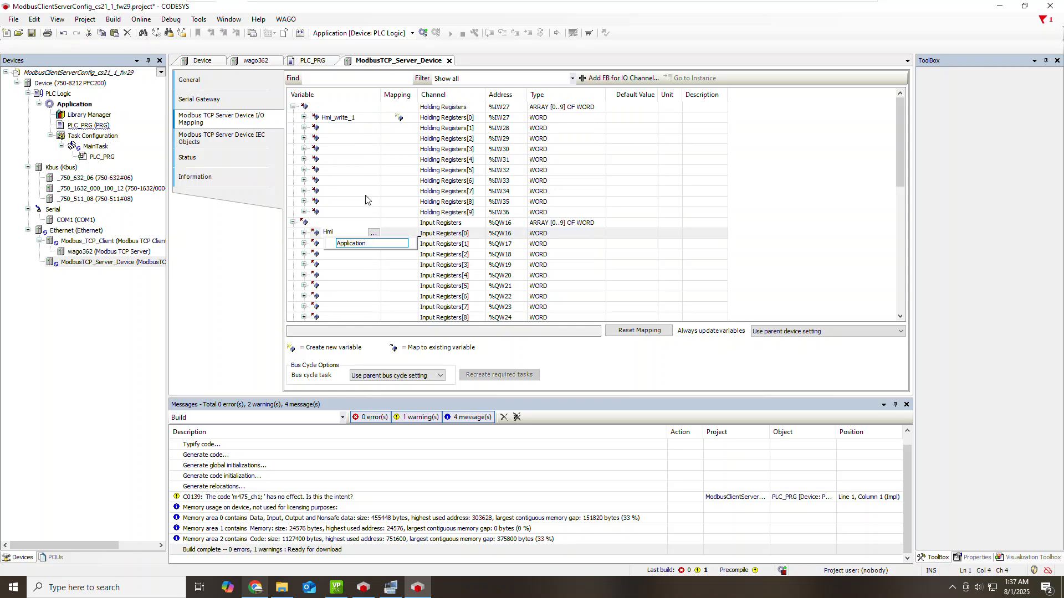
type("_read_1")
key("Return")
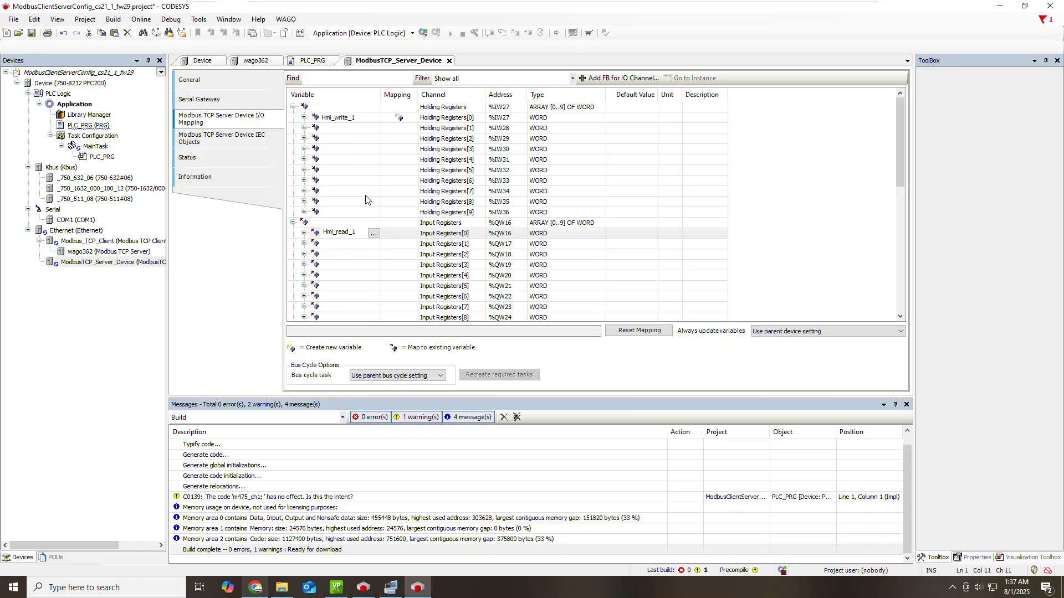
- Map a new variable named Hmi_write_bit1 to Bit0 of Coils[0]
scroll(341, 255, "down", 4)
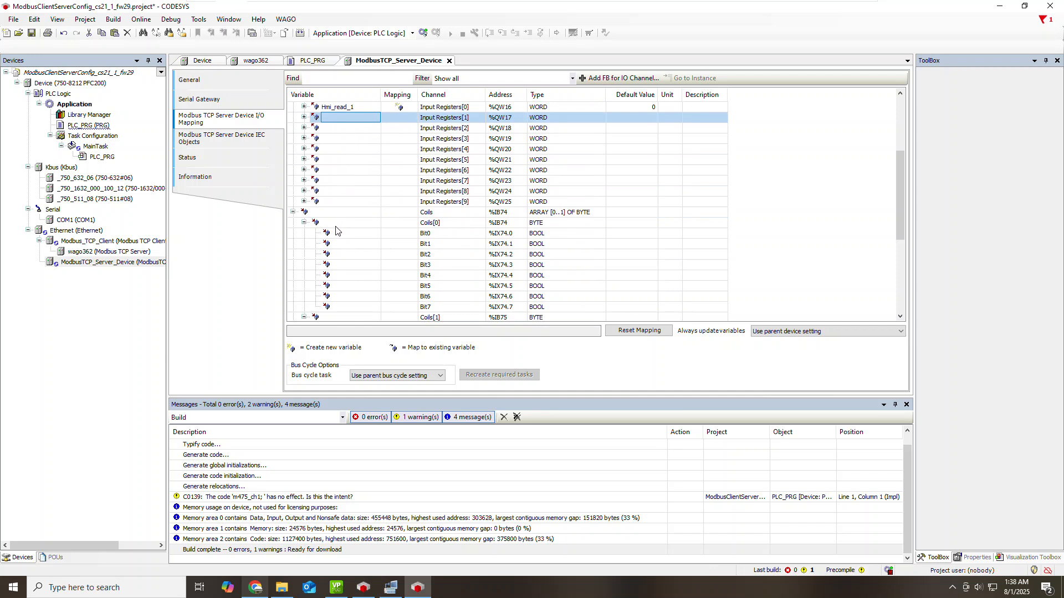
left_click(335, 225)
left_click(339, 233)
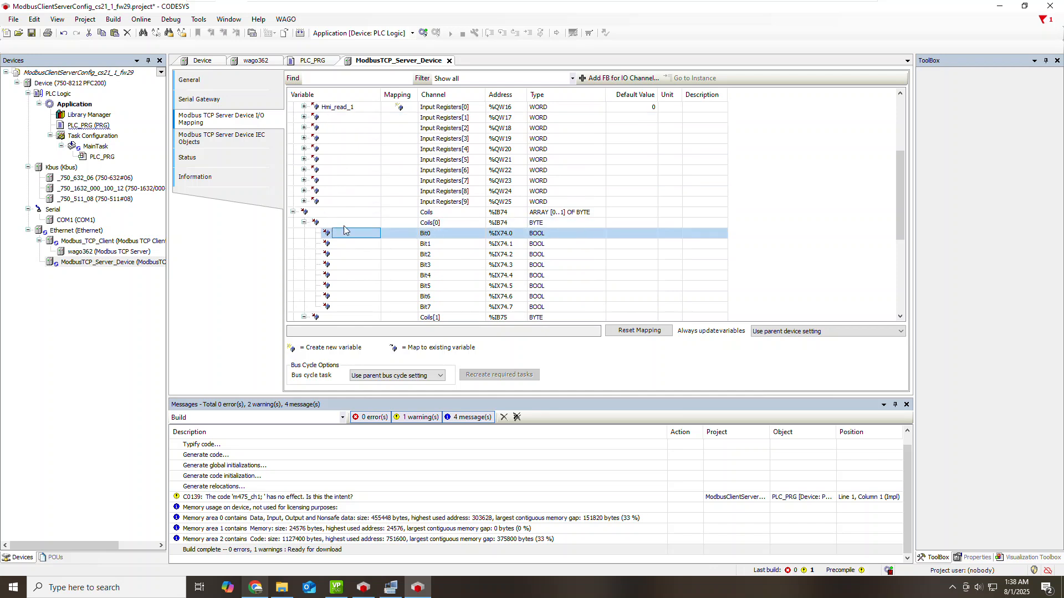
left_click(332, 224)
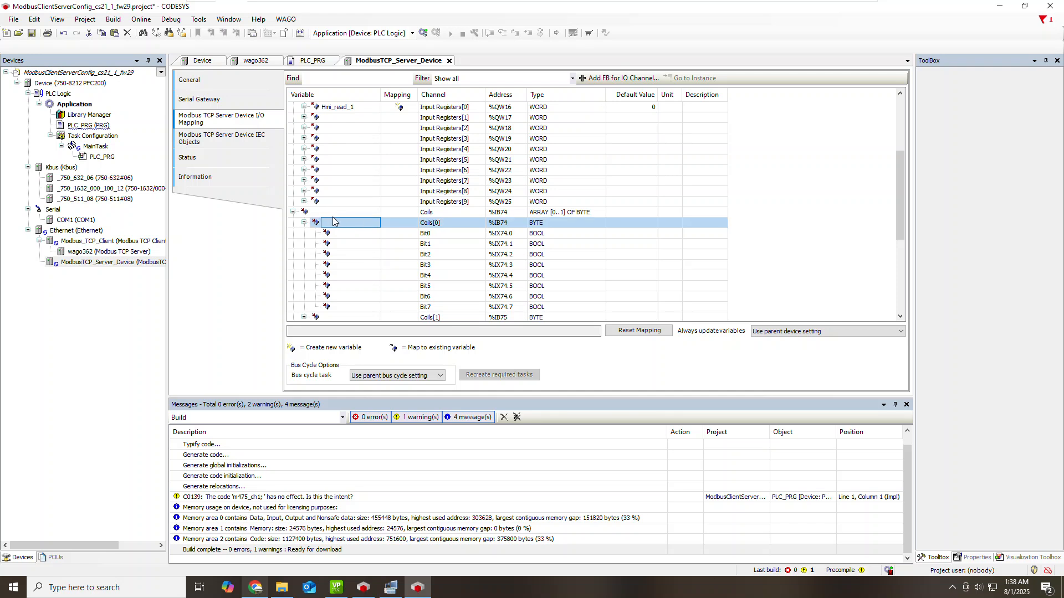
left_click(345, 239)
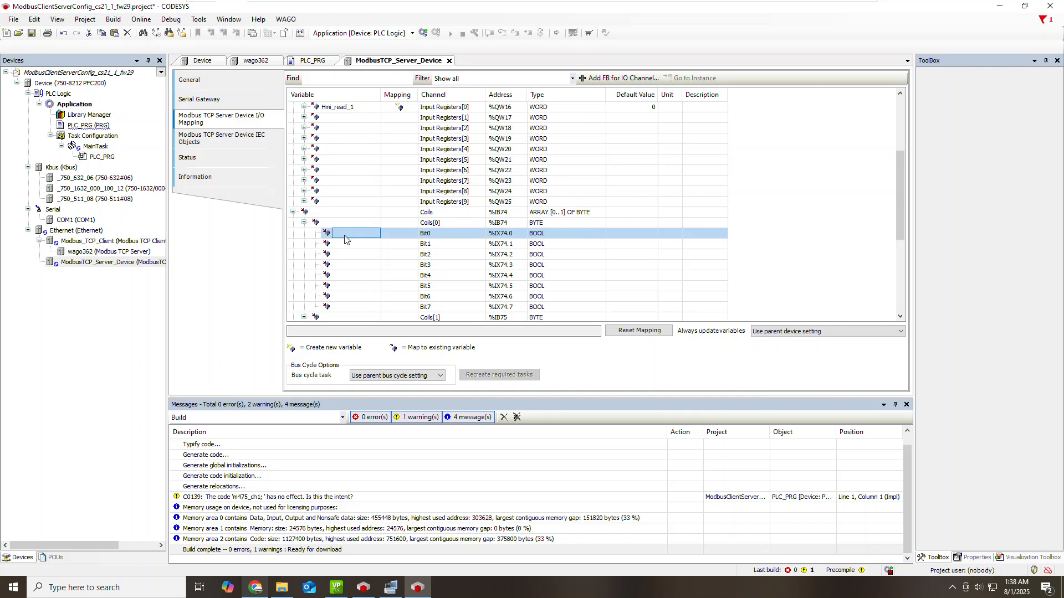
left_click(344, 239)
type("Hmi")
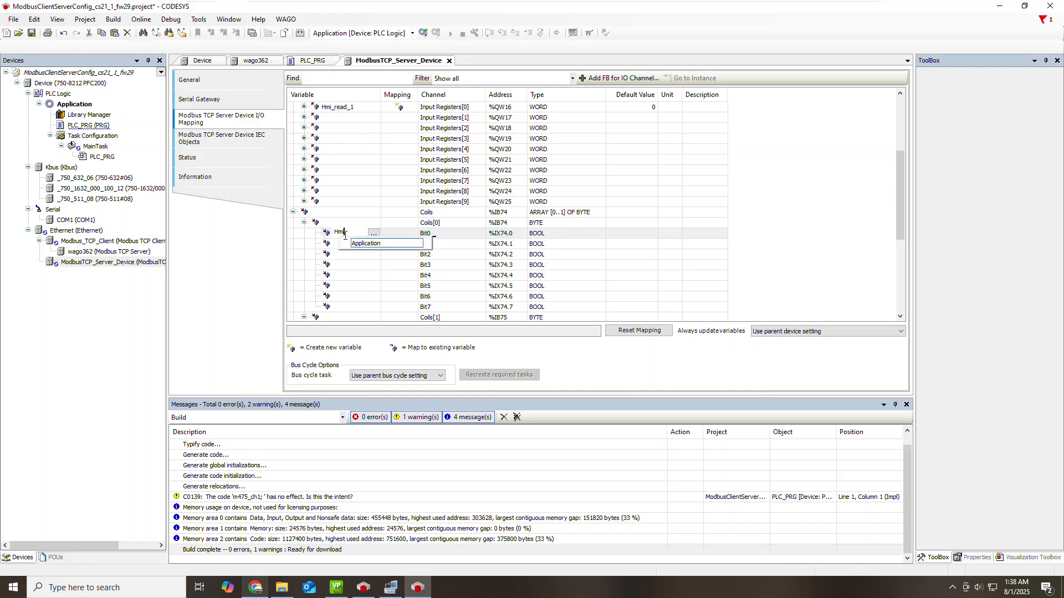
type("_write")
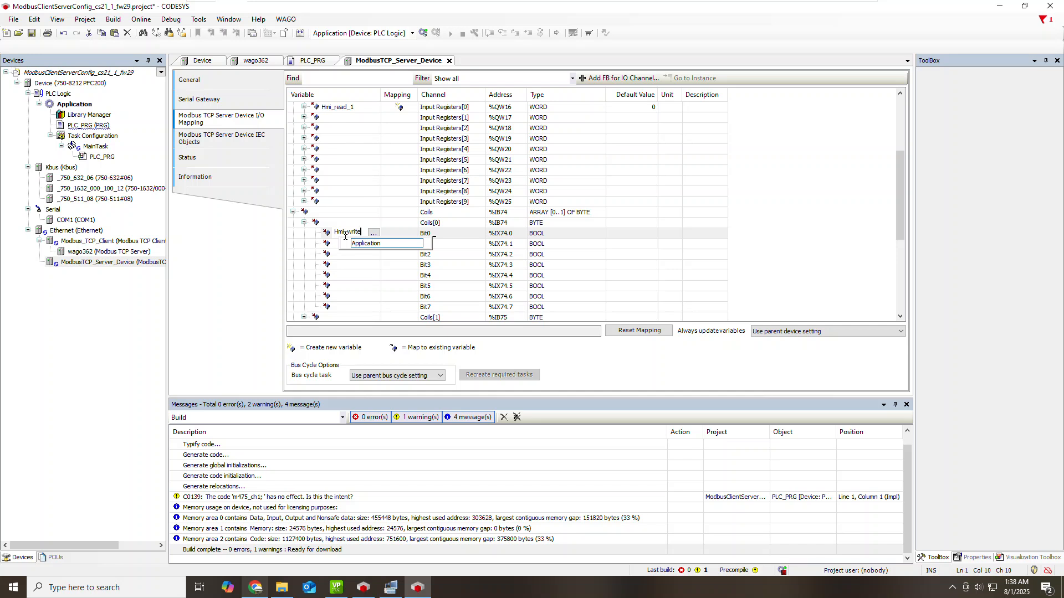
type("_bit1")
key("Return")
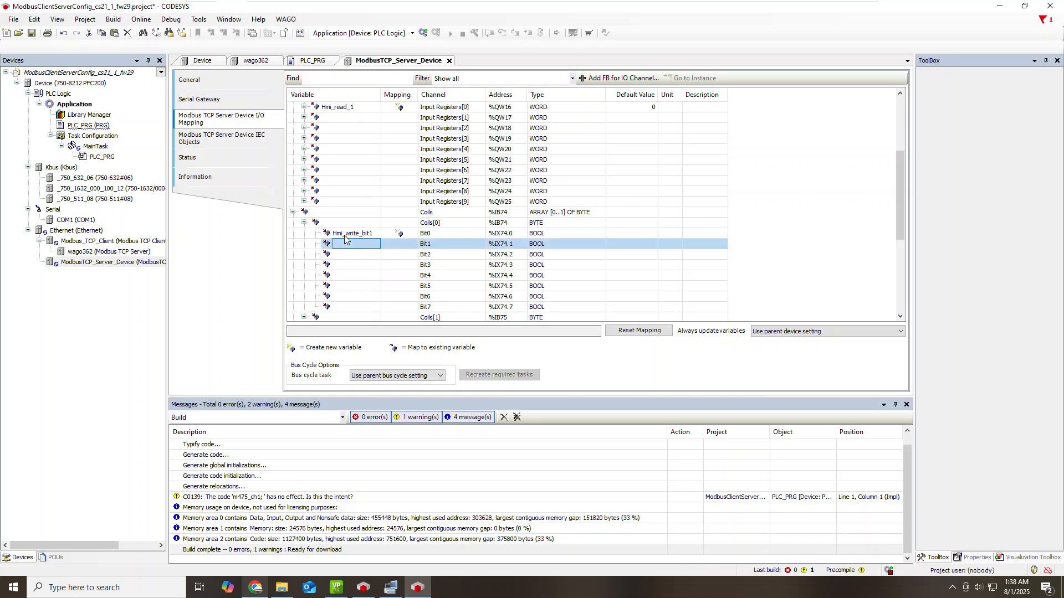
- Map a new variable named Hmi_read_bit1 to Bit0 of Discrete Inputs[0]
scroll(344, 240, "down", 2)
scroll(367, 301, "down", 1)
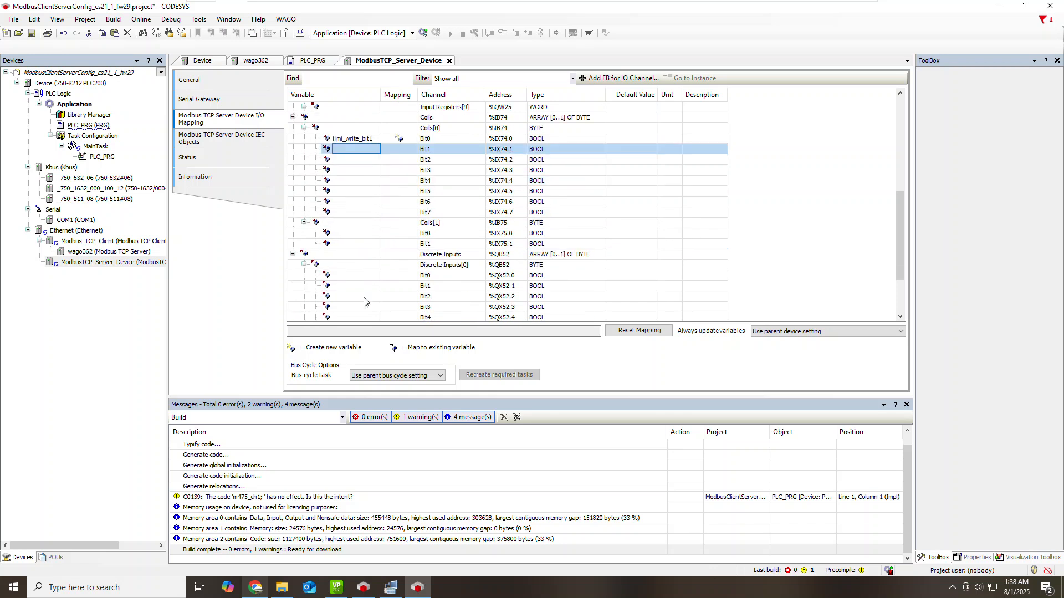
left_click(343, 277)
left_click(343, 277)
type("Hmi_rea")
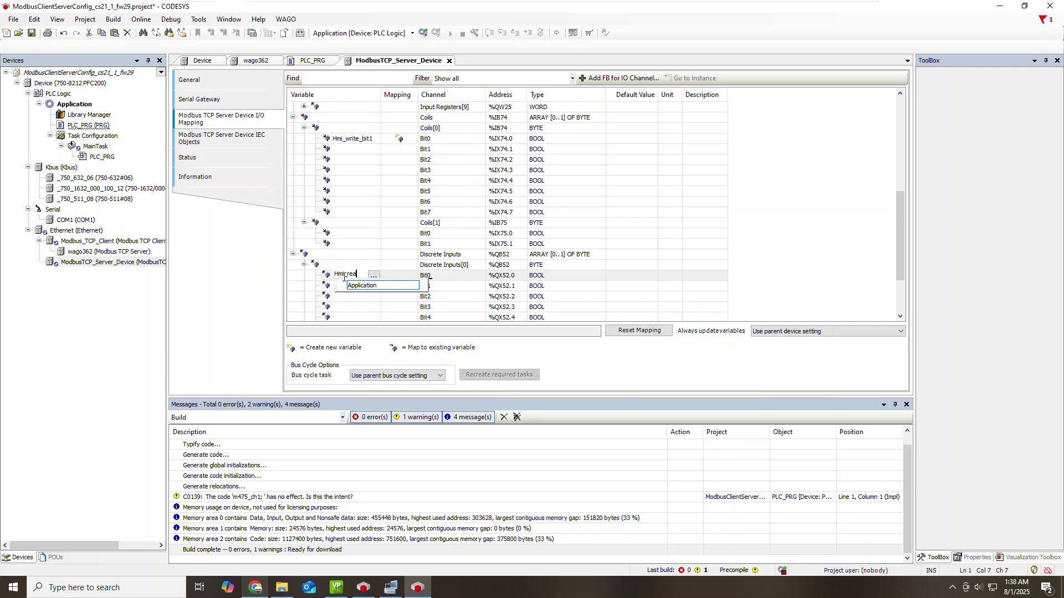
type("d_bit1")
key("Return")
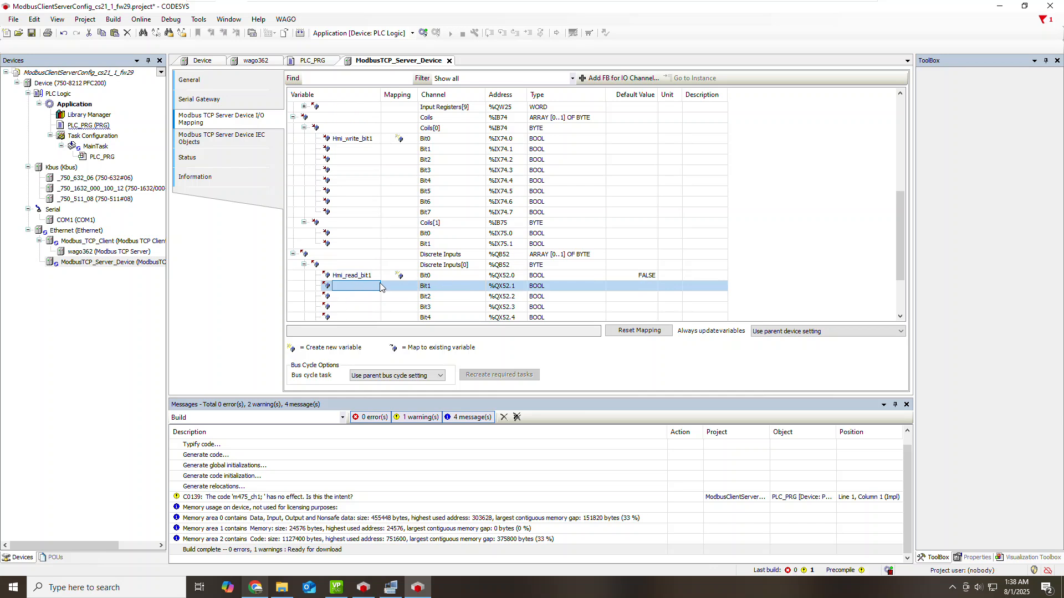
- Add the statement Hmi_write_1; on a new line below m475_ch1 in PLC_PRG, choosing the variable through the Input Assistant
scroll(350, 240, "up", 2)
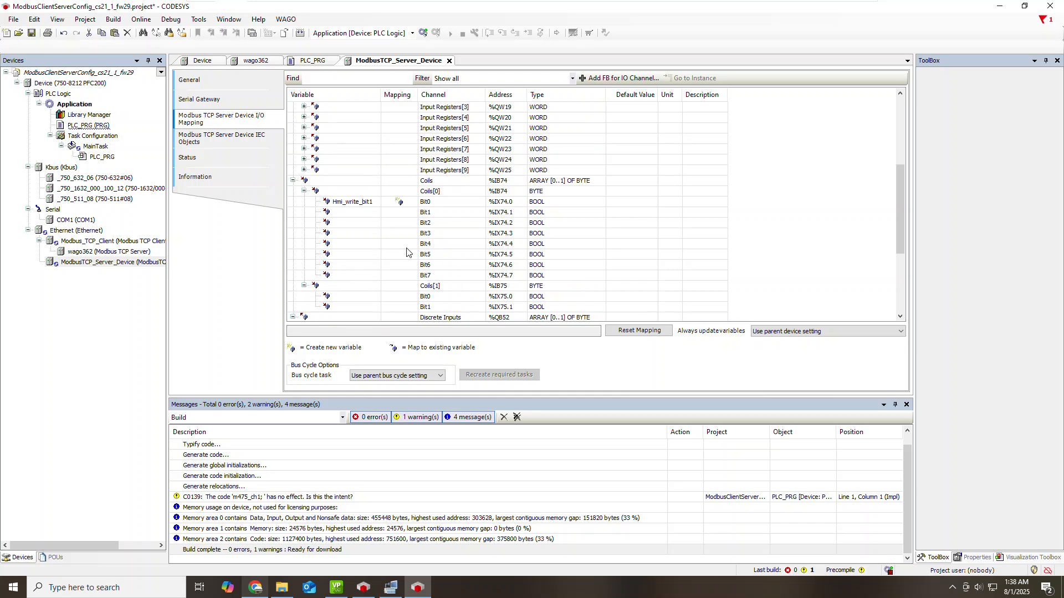
scroll(366, 259, "up", 1)
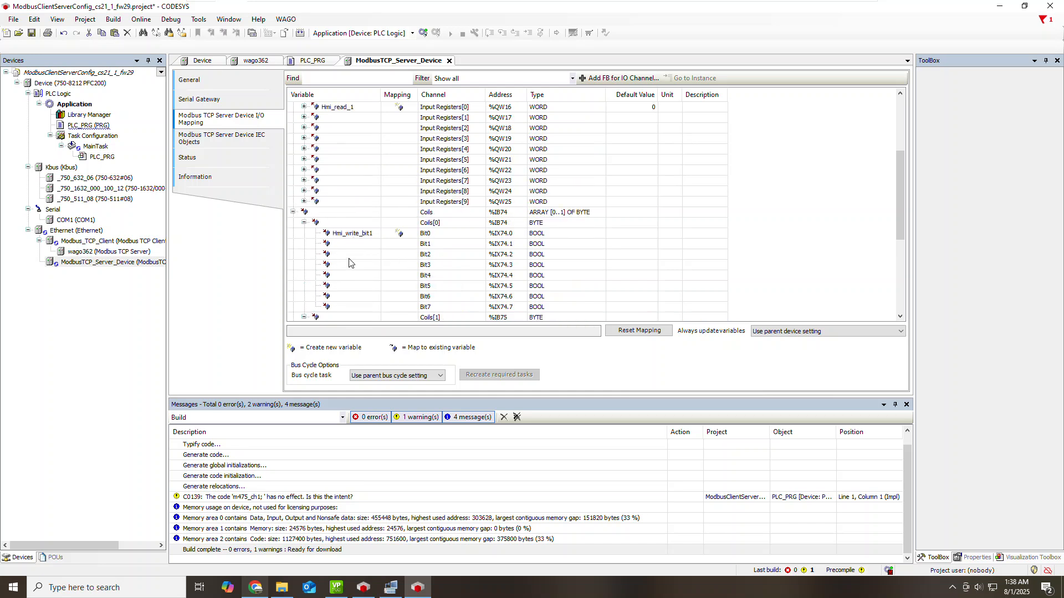
scroll(348, 268, "up", 1)
scroll(365, 227, "up", 2)
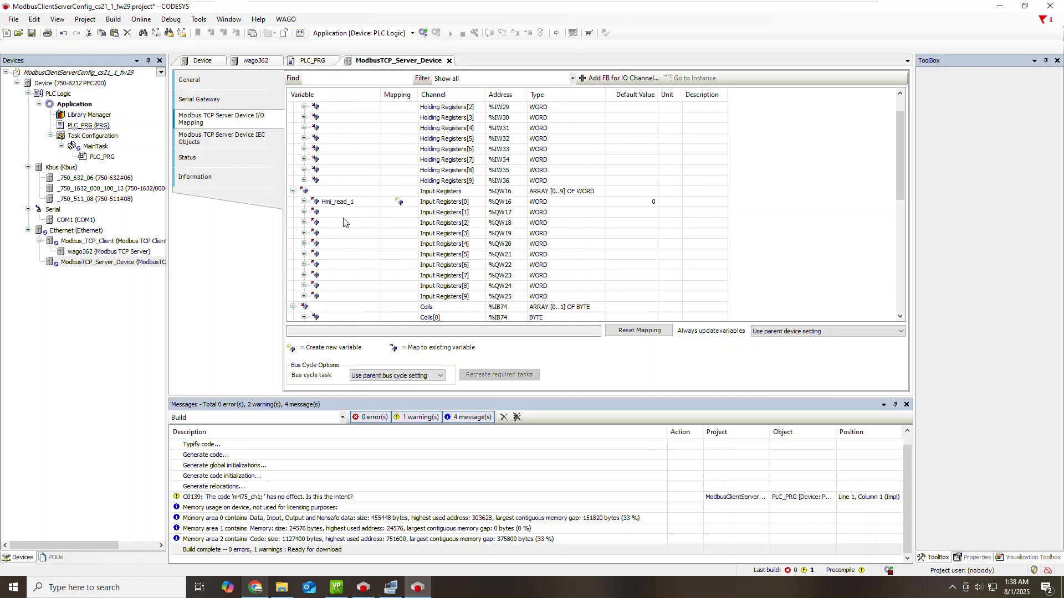
scroll(346, 250, "up", 1)
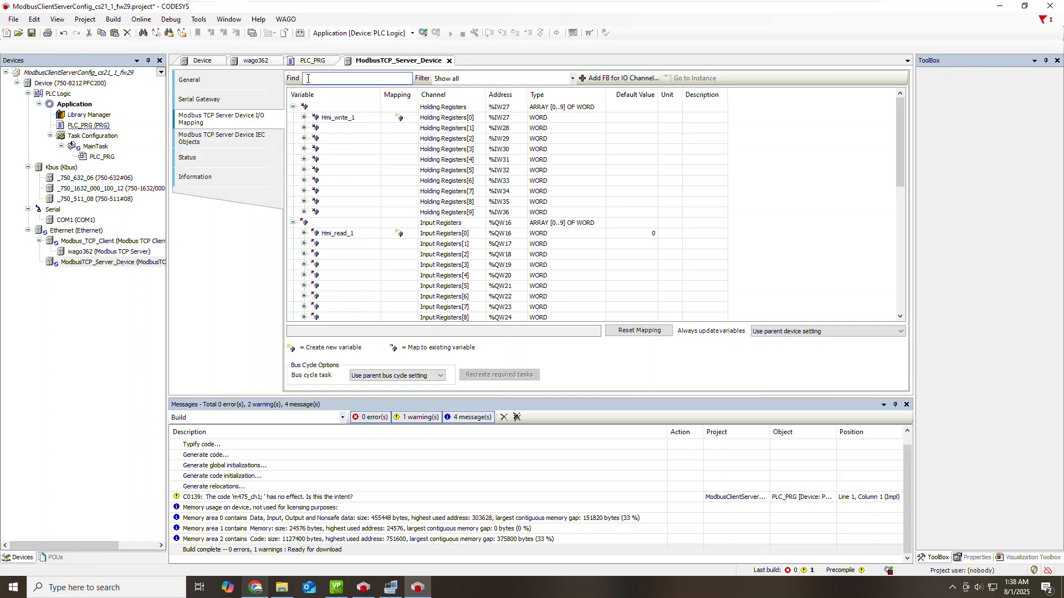
left_click(308, 61)
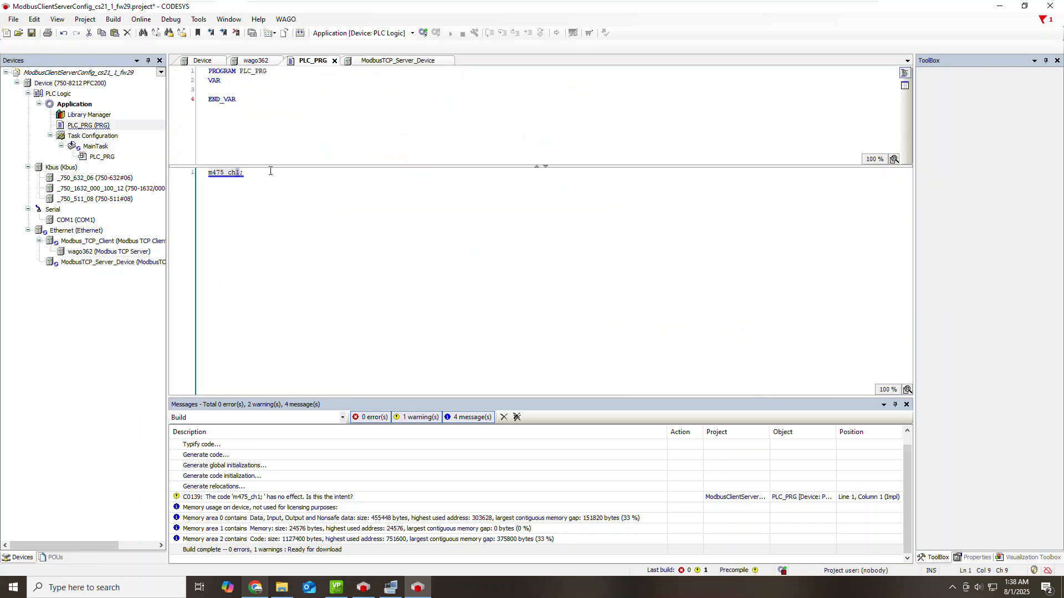
key("Return")
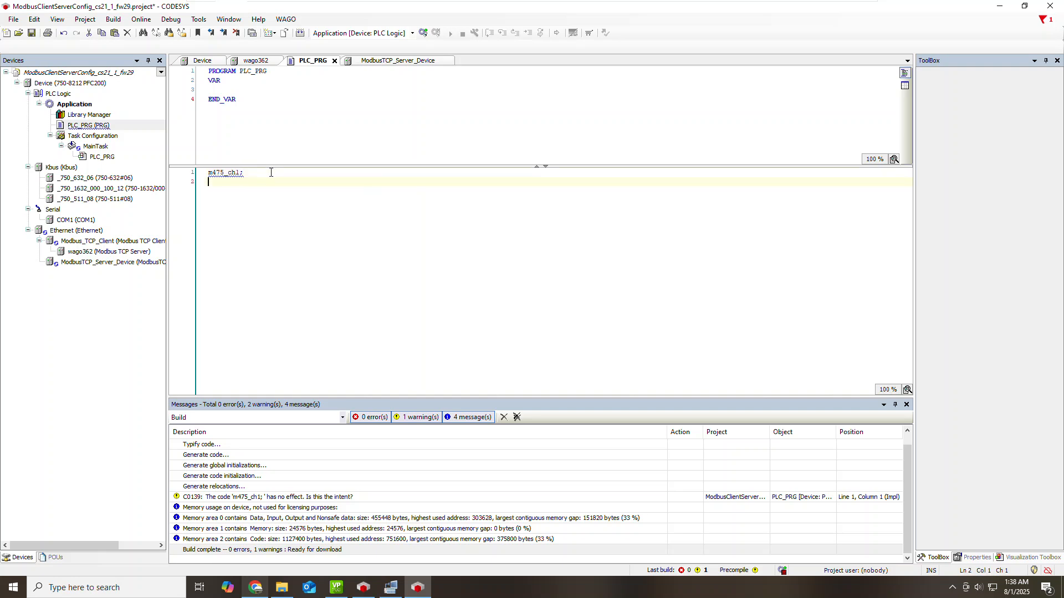
key("F2")
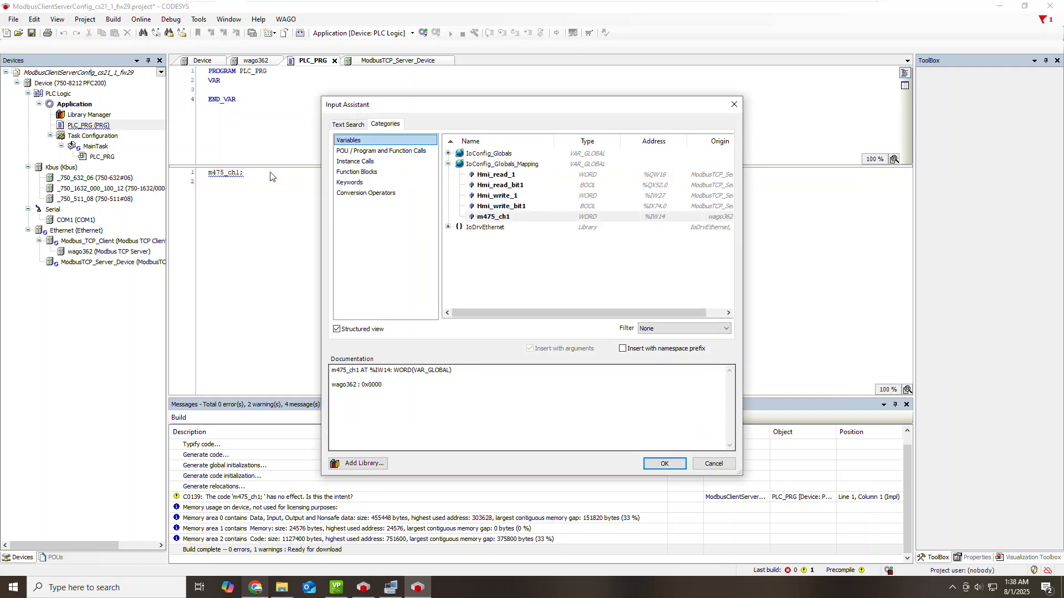
left_click(500, 208)
left_click(497, 197)
left_click(665, 463)
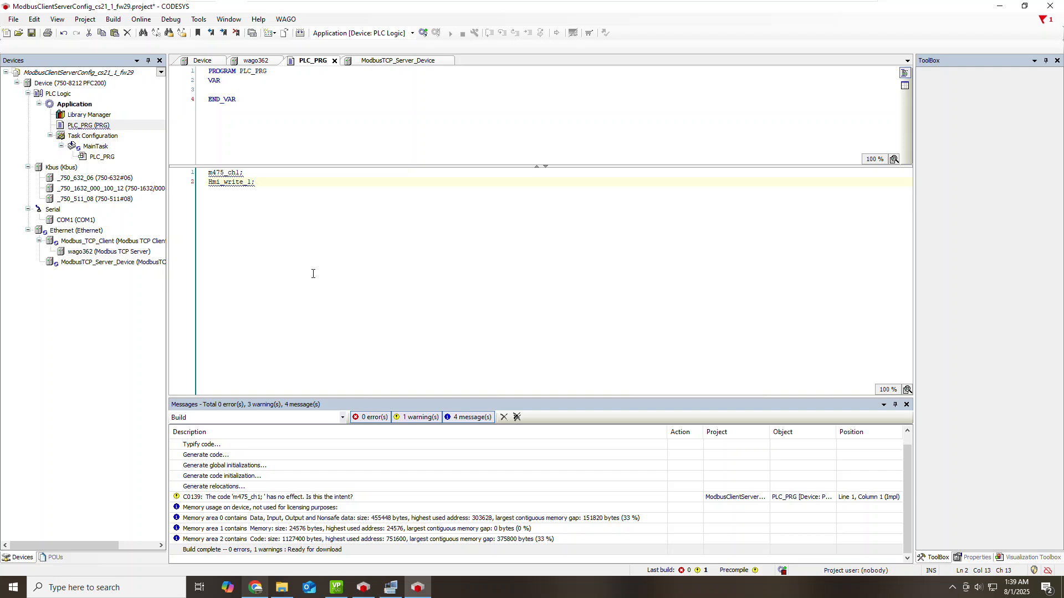
- Log in to the PLC with the updated program and select the wago362 server in the device tree
left_click(423, 33)
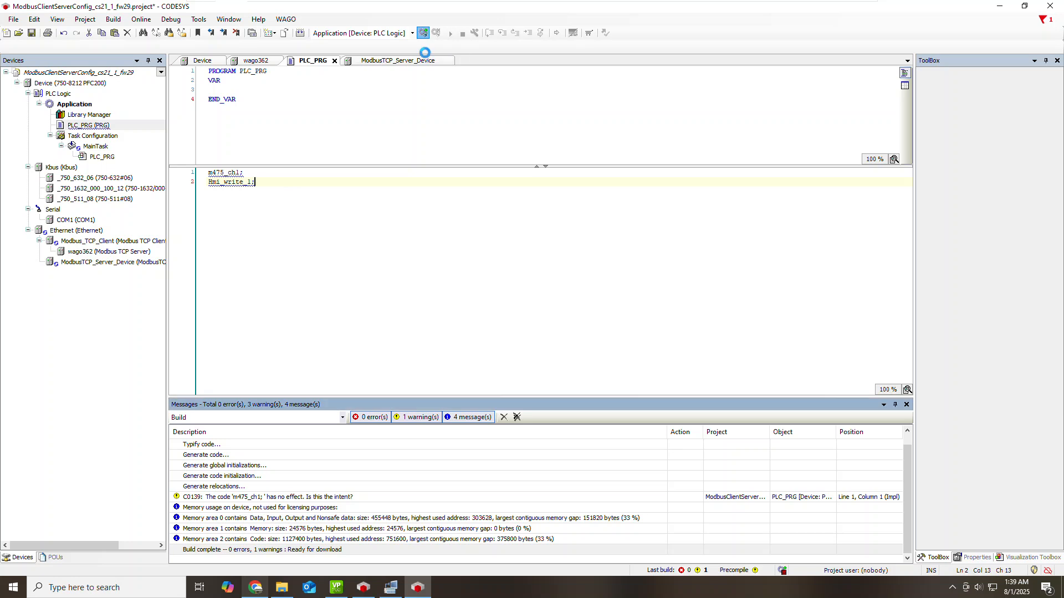
left_click(510, 318)
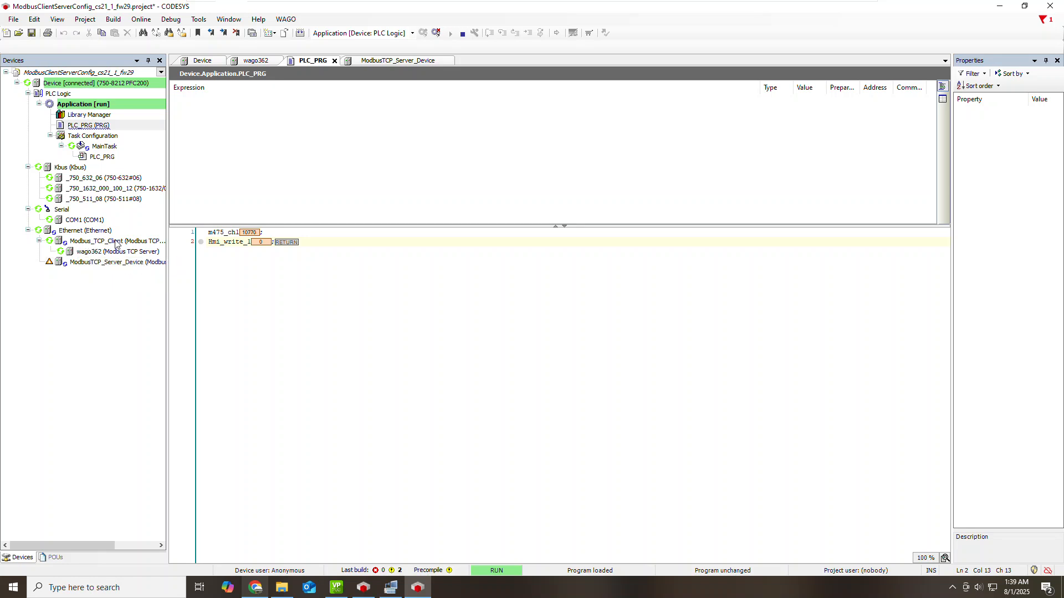
left_click(88, 252)
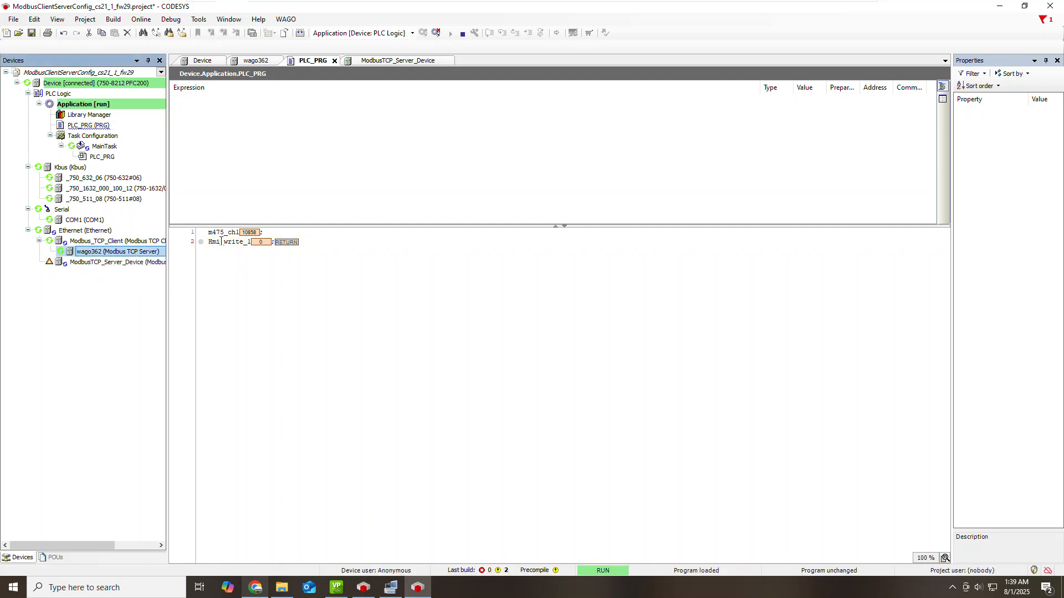
- Open the ModbusTCP_Server_Device configuration and view its status diagnostics
left_click(246, 233)
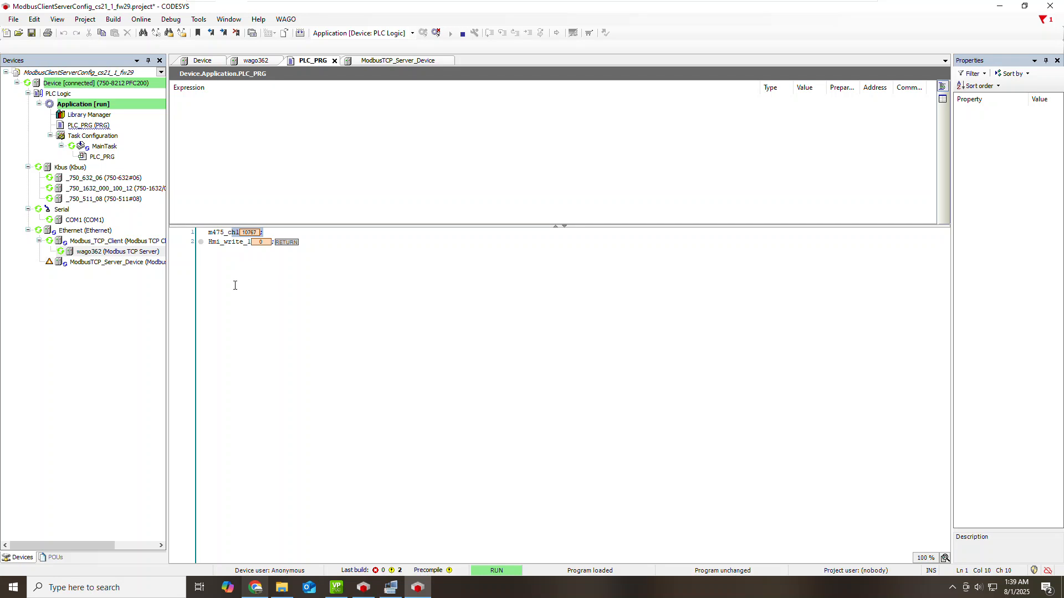
left_click(93, 263)
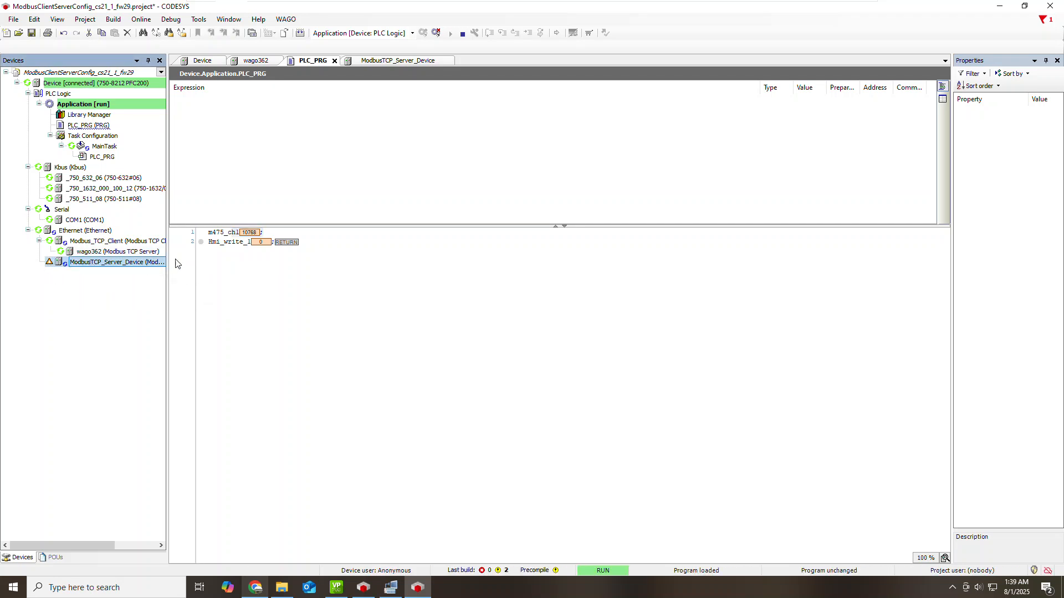
double_click(55, 264)
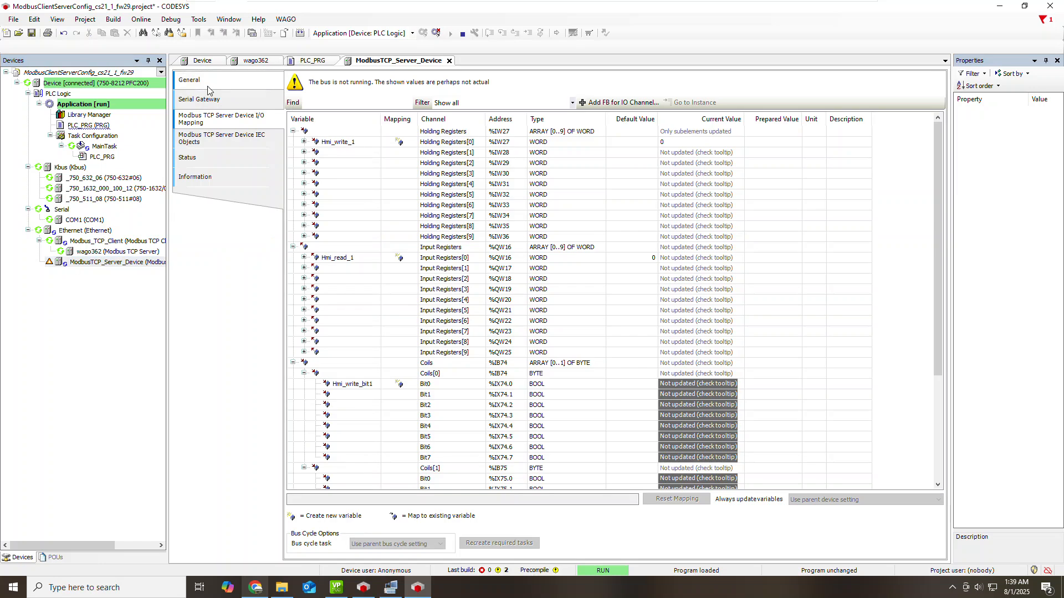
left_click(236, 83)
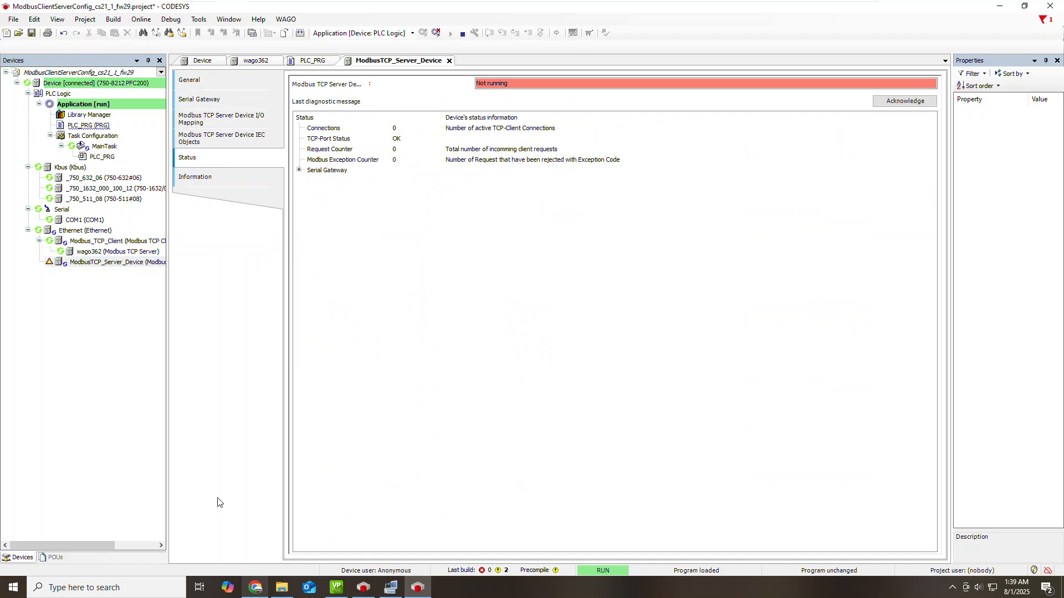
- Launch ModScan32 and connect it to the remote modbusTCP server at 192.168.1.12 on service port 502
left_click(14, 589)
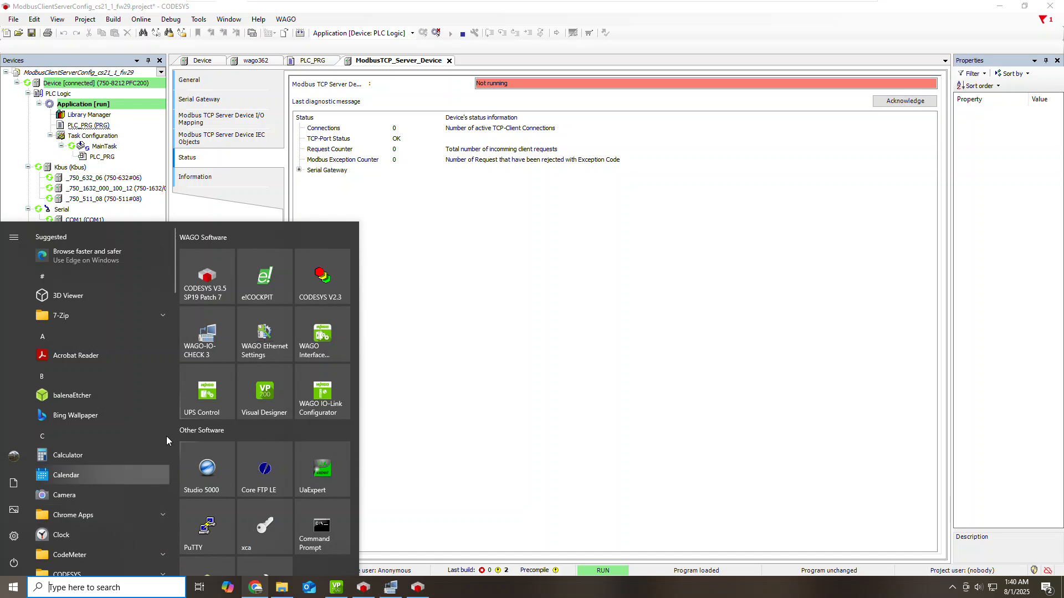
scroll(111, 471, "down", 4)
scroll(291, 516, "down", 3)
scroll(291, 516, "down", 1)
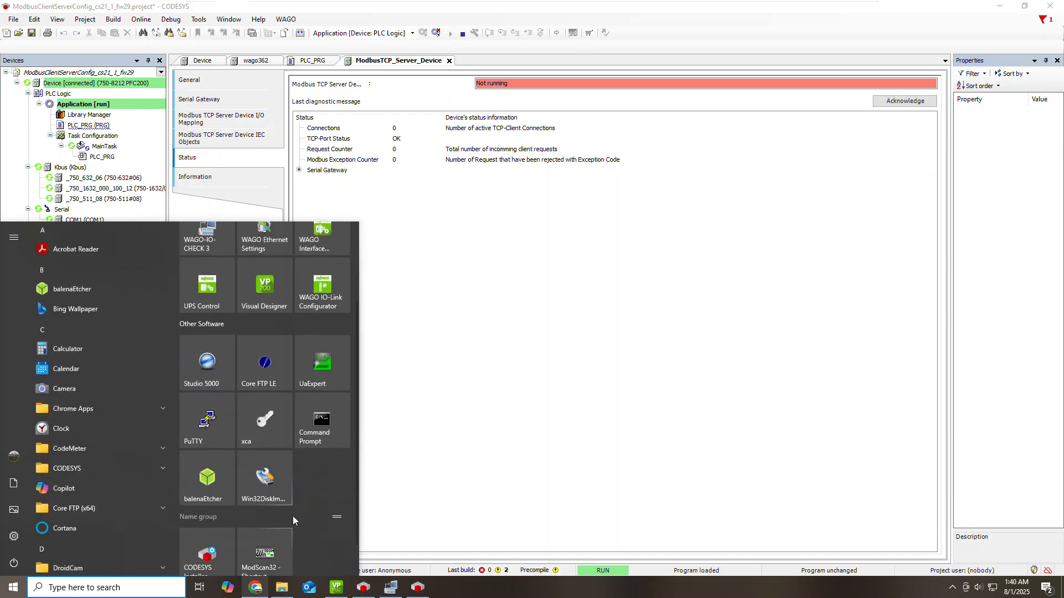
left_click(277, 549)
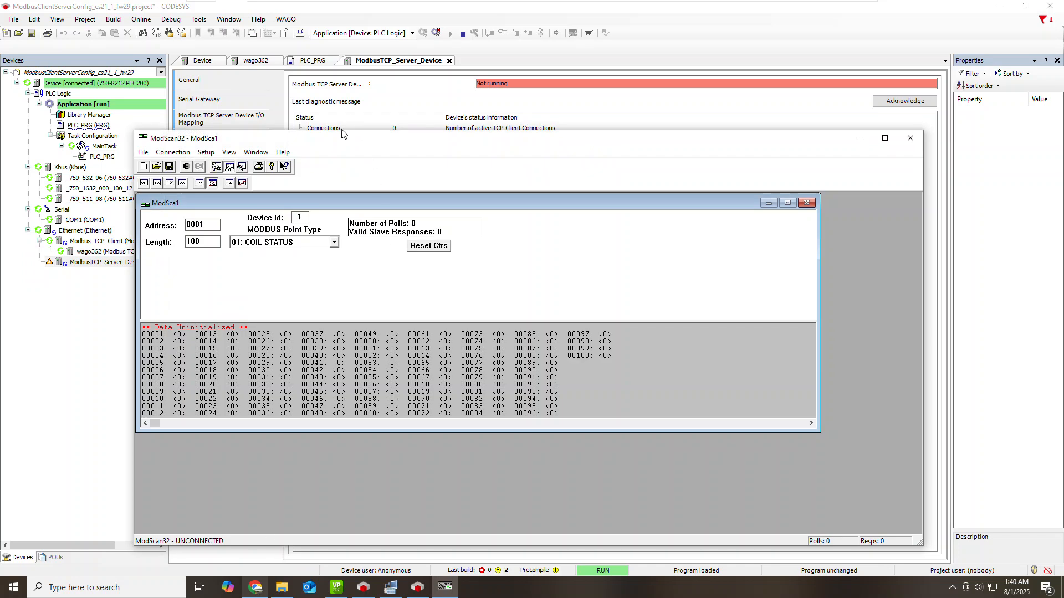
left_click(173, 152)
left_click(181, 166)
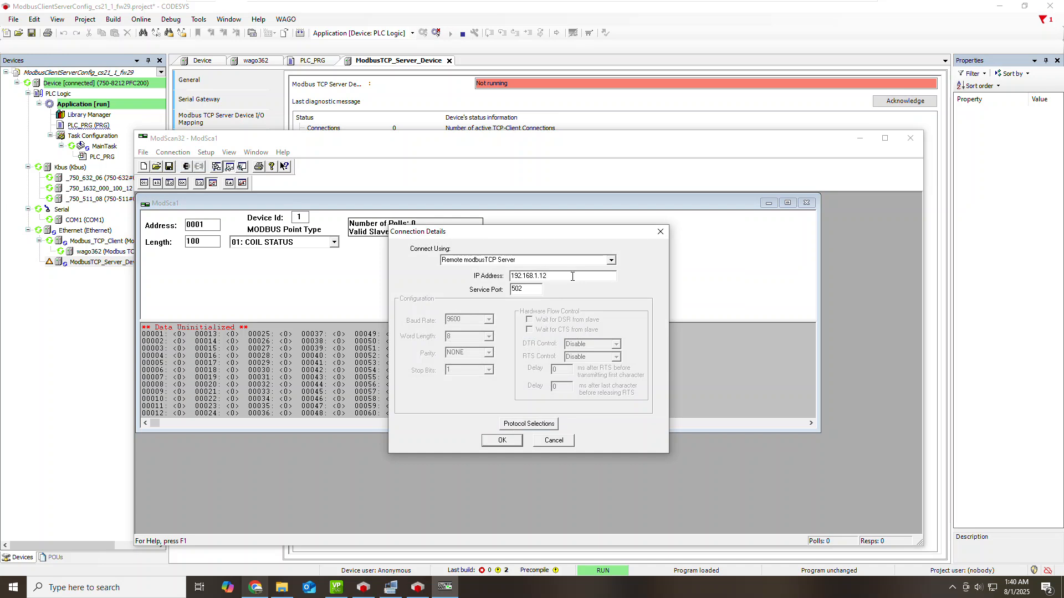
key("Return")
- Set the ModScan32 polling length to 10 points and shift the window aside to uncover the CODESYS device tree
left_click(211, 240)
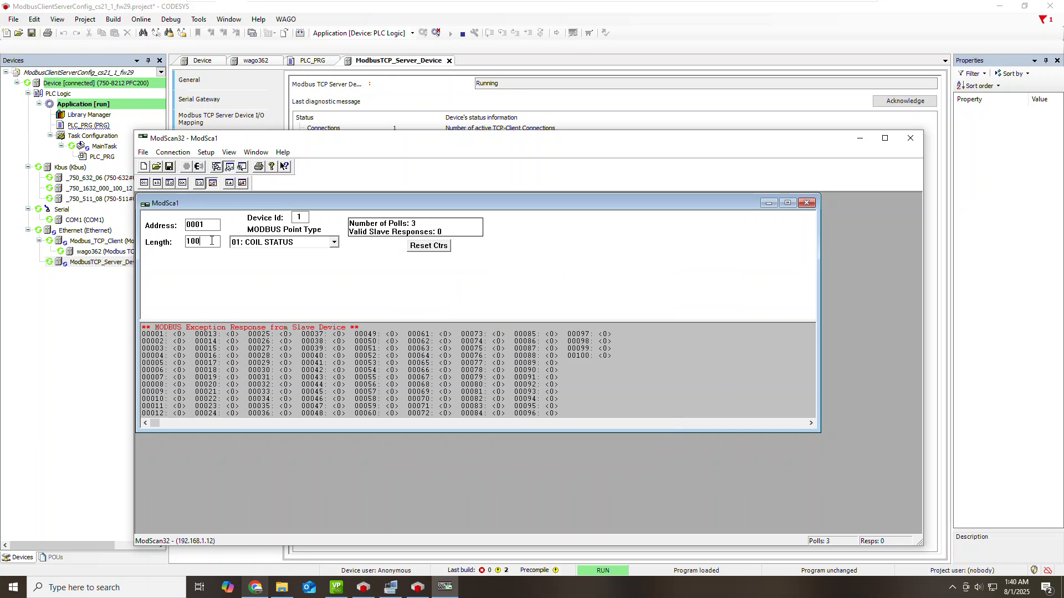
key("BackSpace")
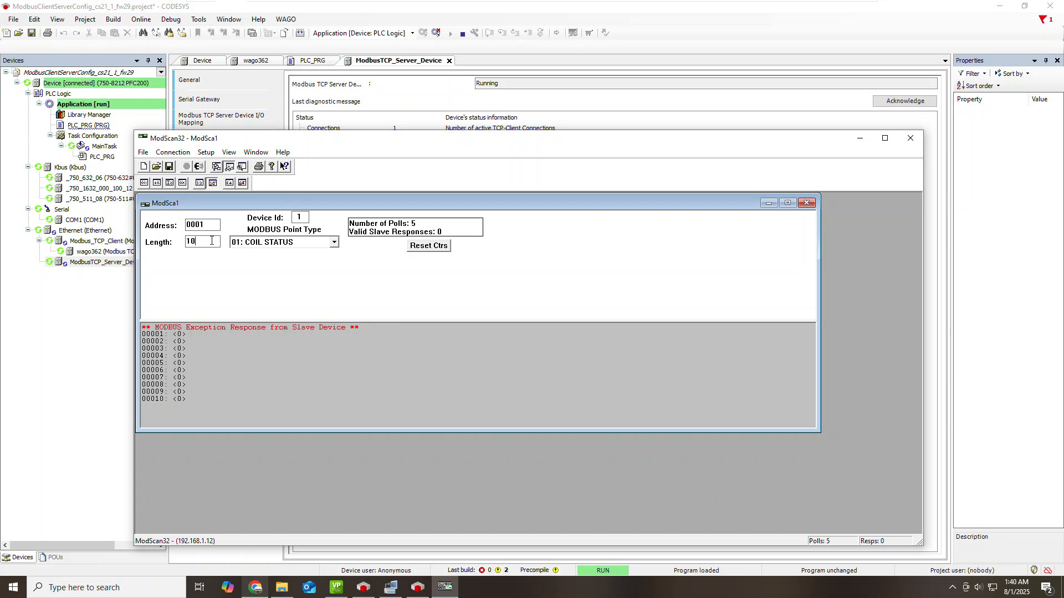
left_click_drag(220, 142, 352, 151)
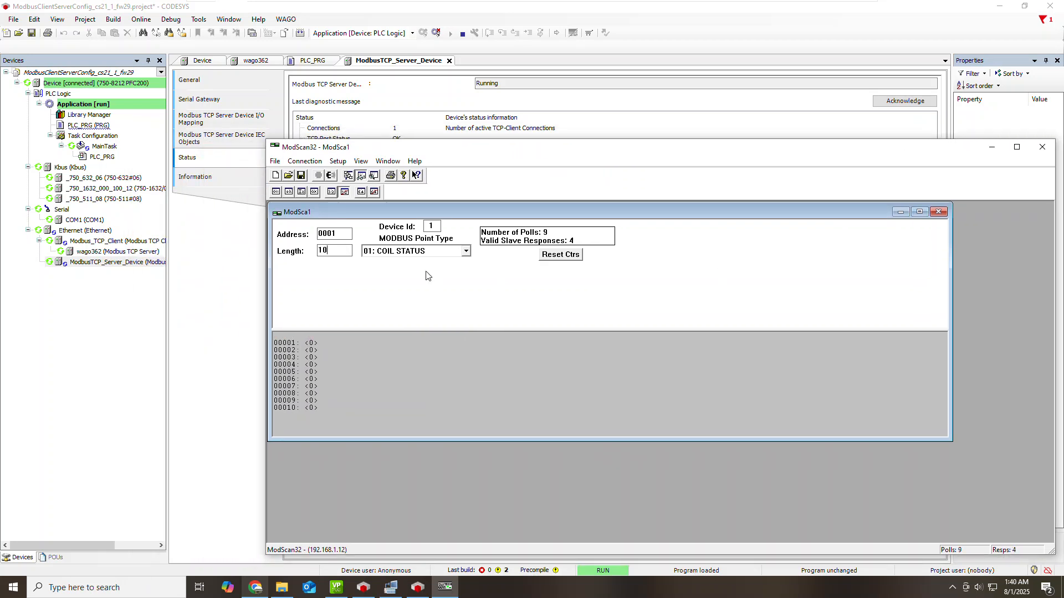
- Try to write the value On to coil address 1 of node 1
double_click(310, 343)
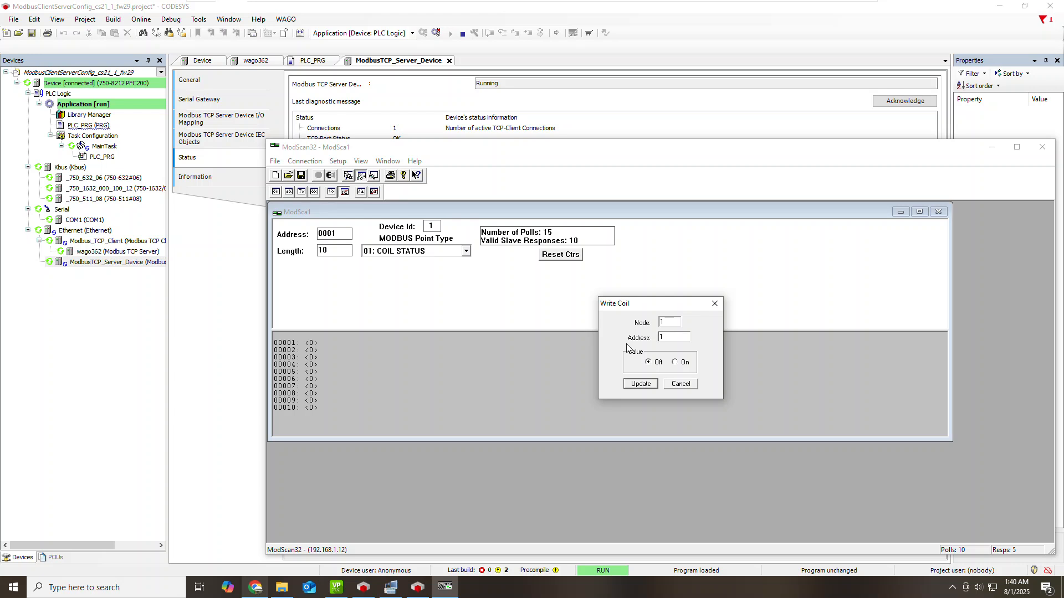
left_click(675, 363)
left_click(641, 384)
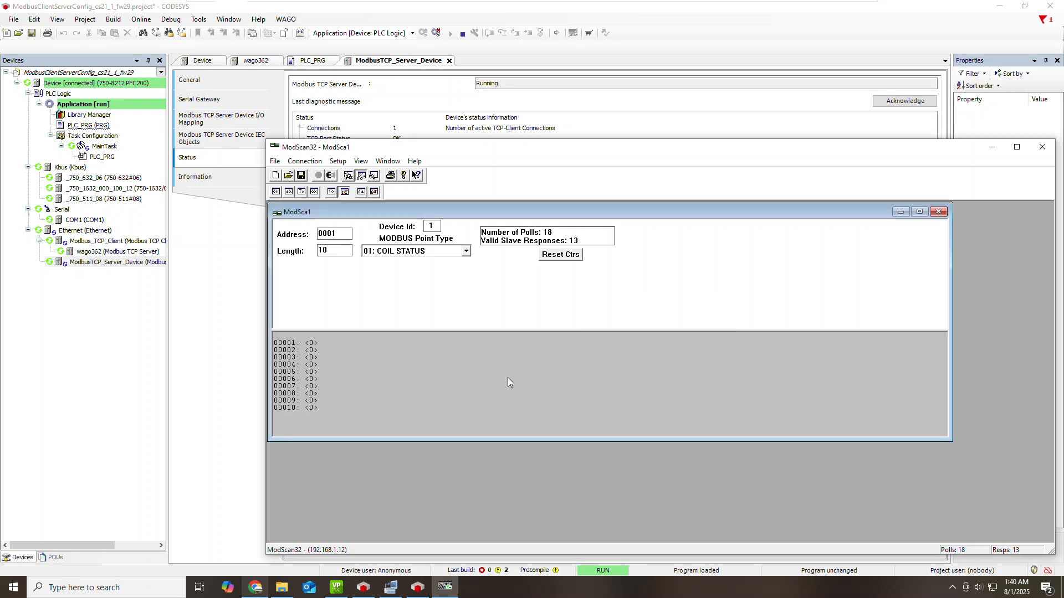
- Change the polled point type to 03: HOLDING REGISTER and display the data in Integer format
left_click(435, 254)
left_click(413, 277)
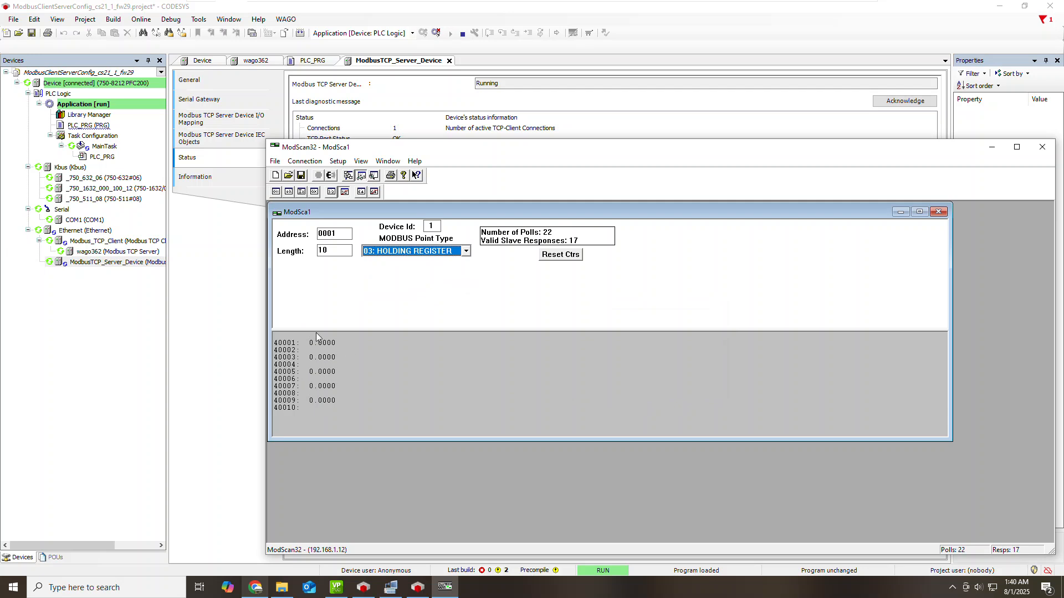
left_click(359, 161)
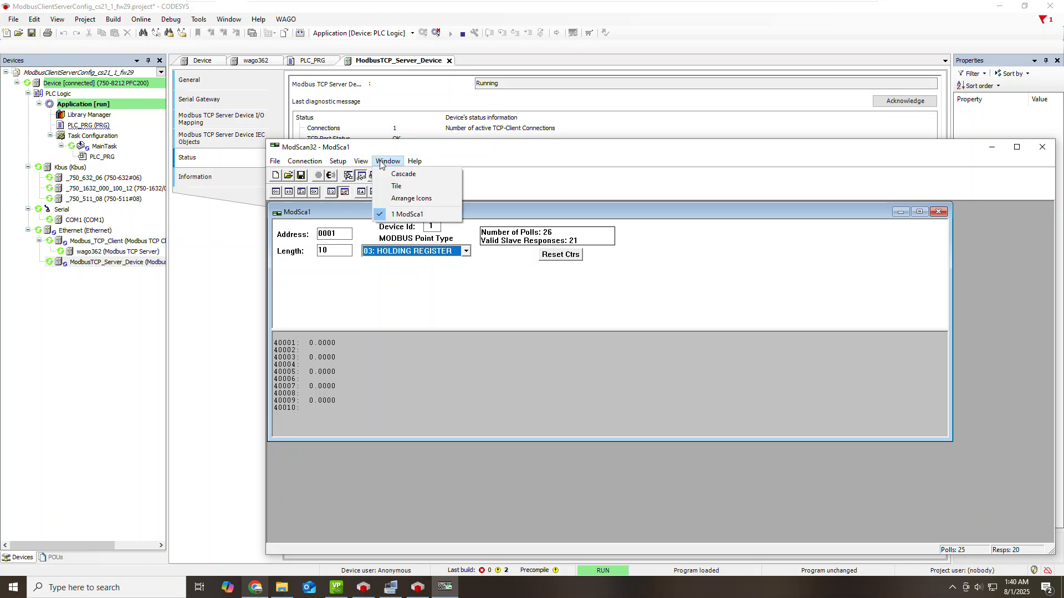
mouse_move(336, 165)
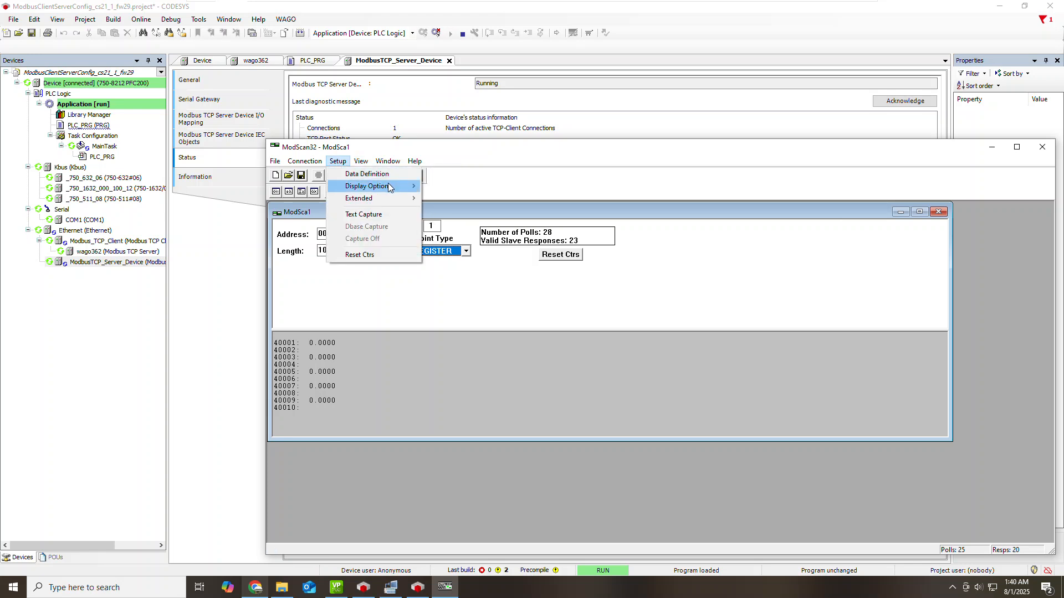
mouse_move(388, 186)
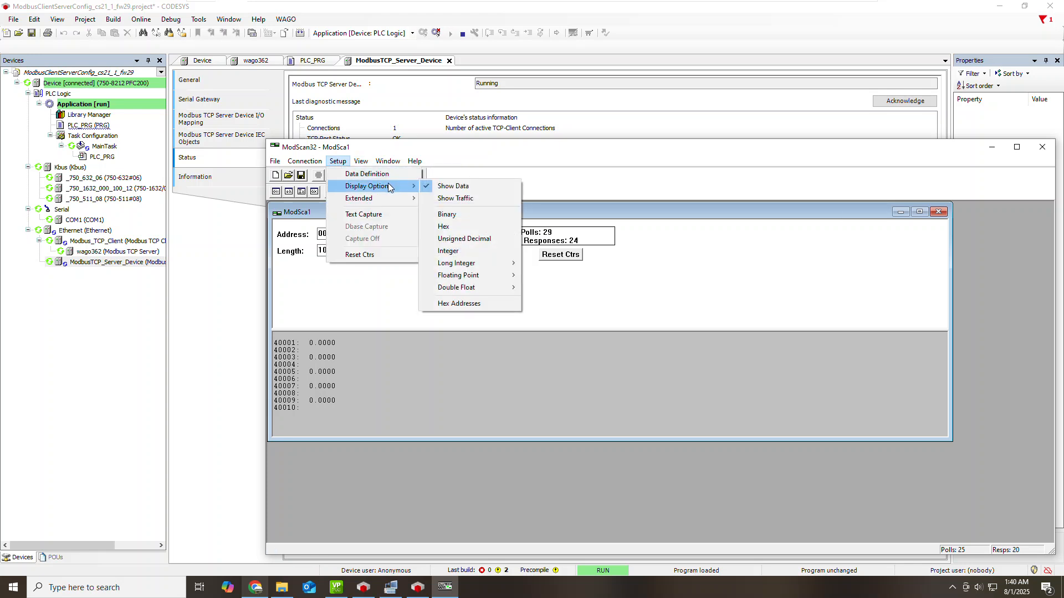
left_click(492, 252)
- Write the value 1234 to holding register 40001
double_click(327, 343)
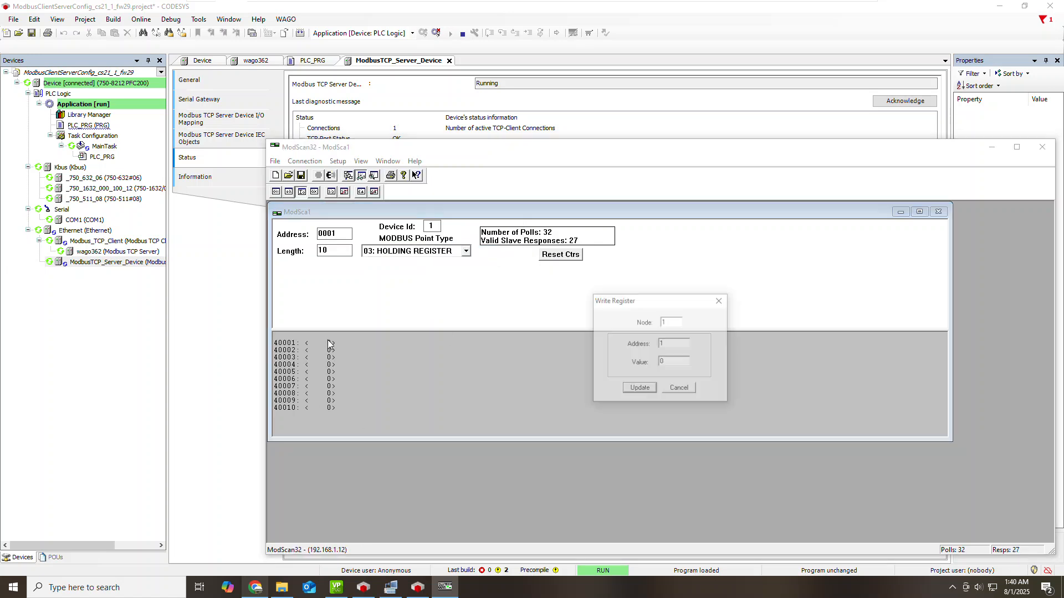
type("1234")
key("Return")
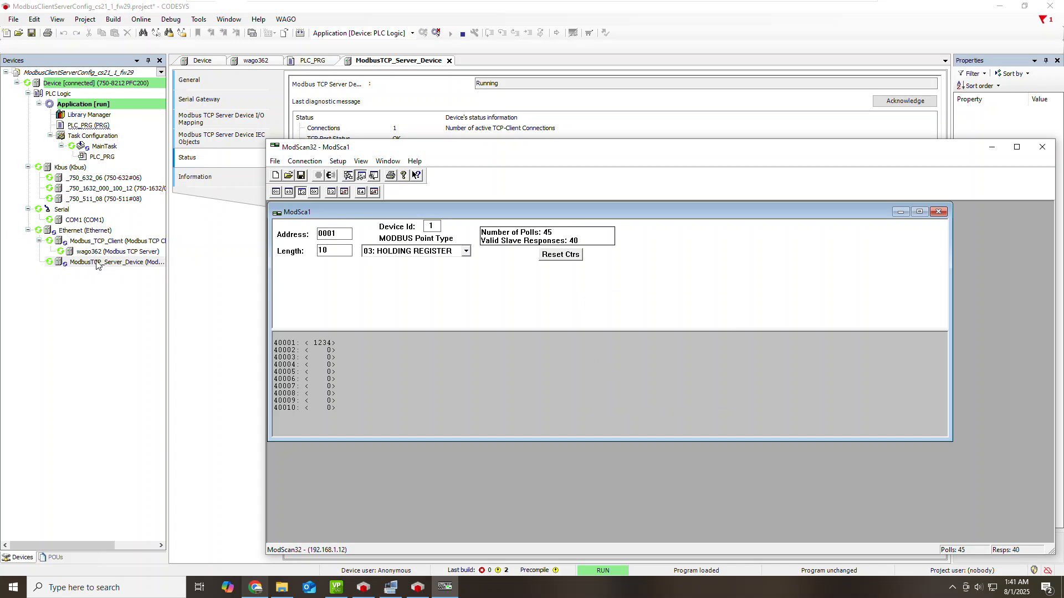
- Switch back to CODESYS and check the online value of Hmi_write_1 in PLC_PRG
left_click(307, 61)
left_click(258, 244)
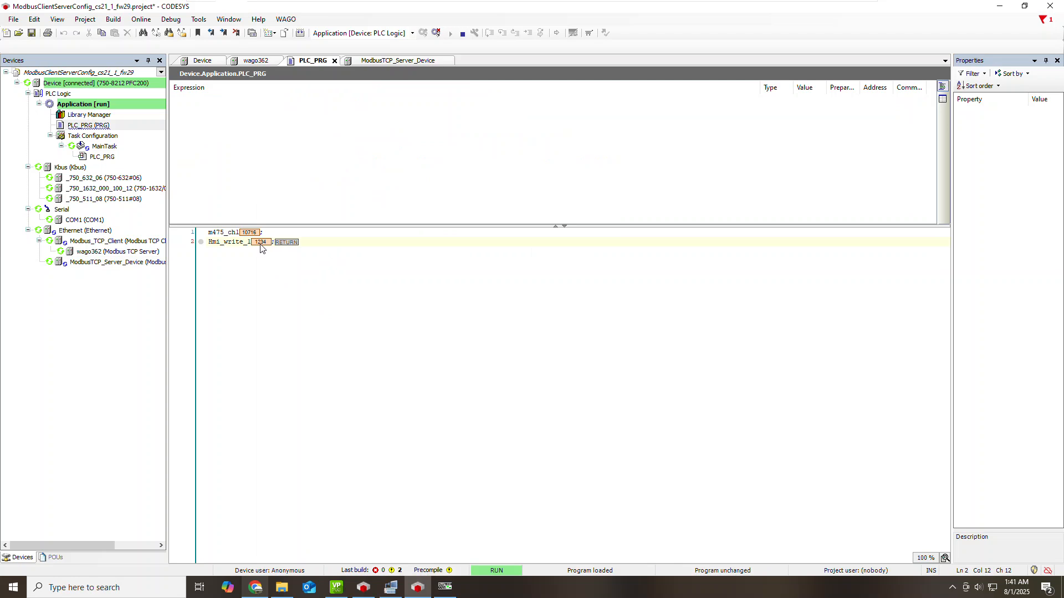
scroll(264, 251, "up", 8)
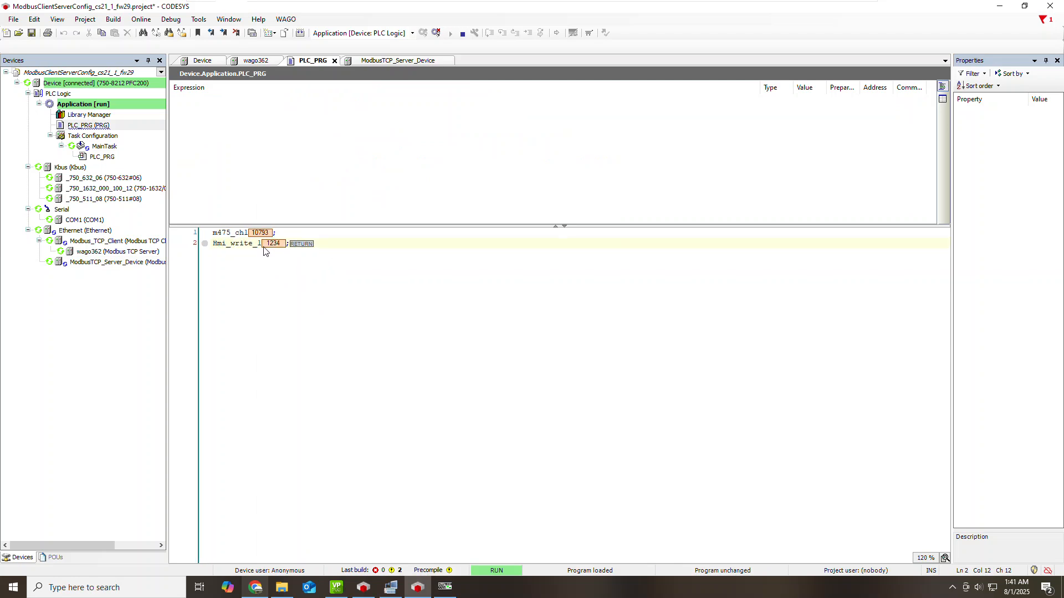